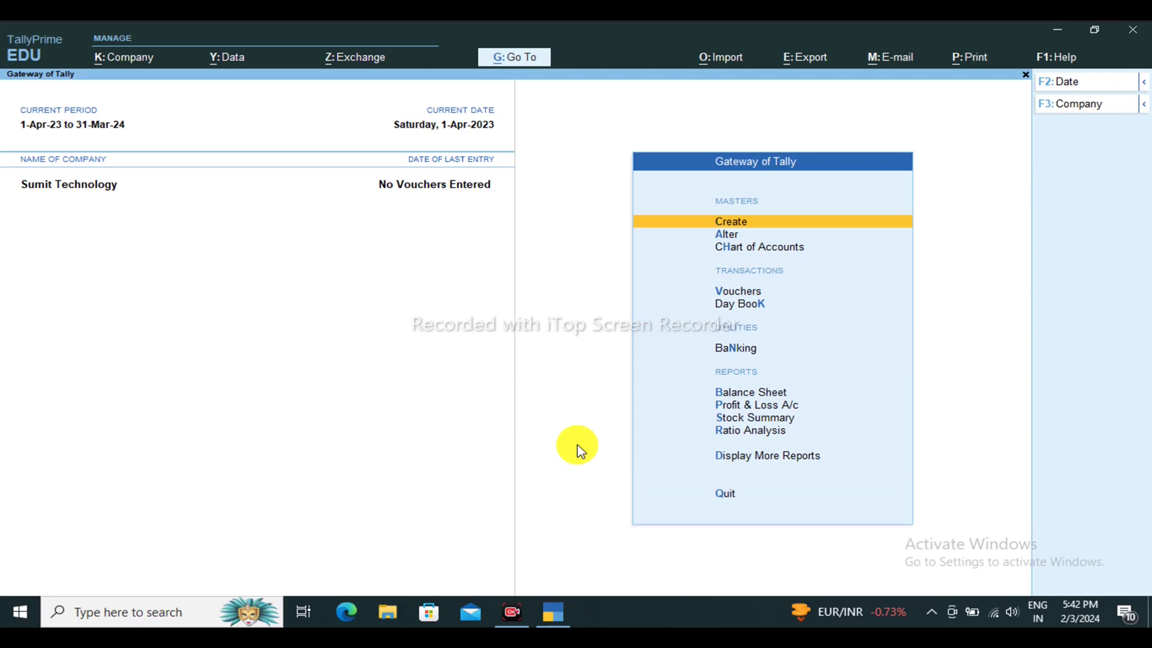
{"action": "key", "text": "Down"}
{"action": "key", "text": "Down"}
{"action": "key", "text": "Down"}
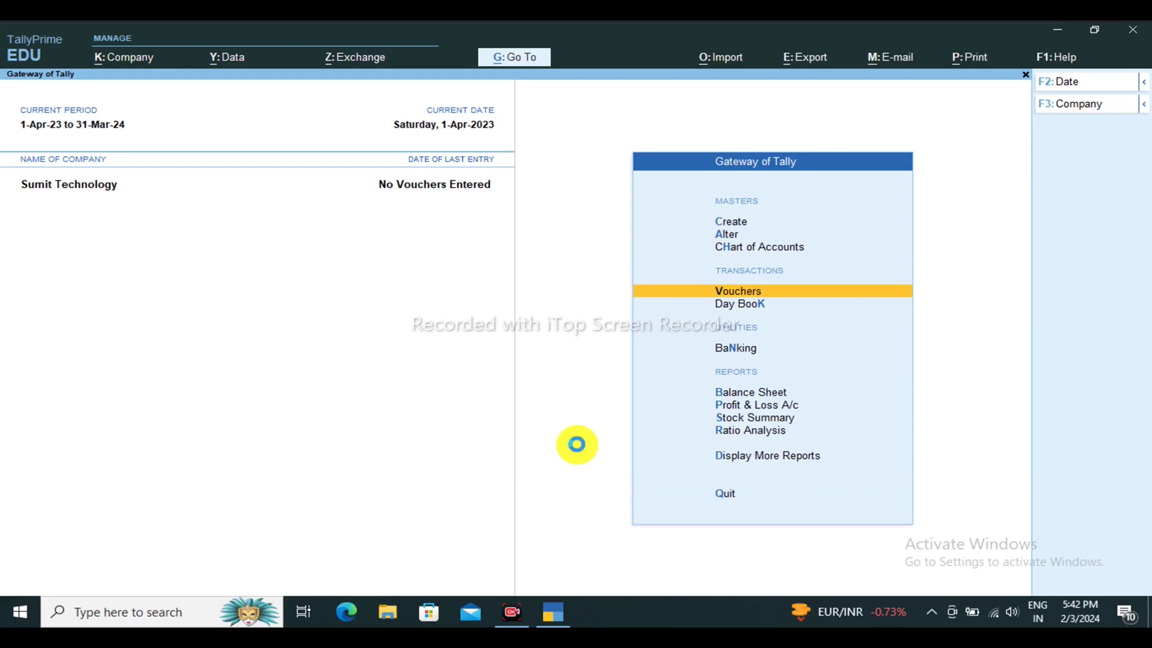
{"action": "key", "text": "Return"}
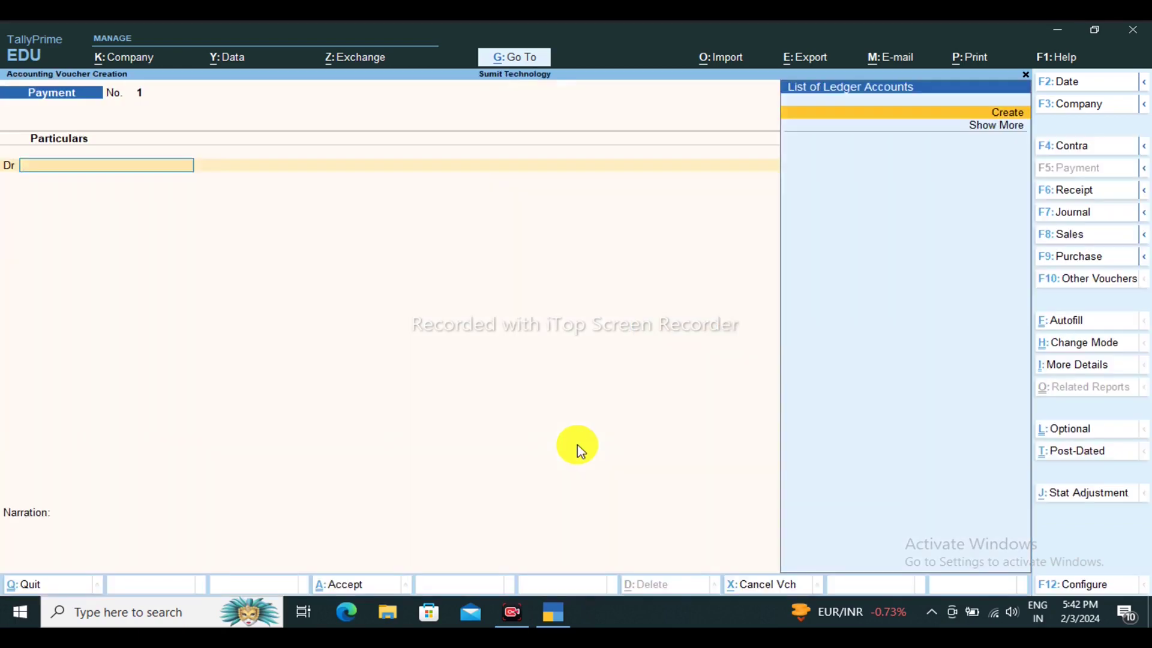
{"action": "key", "text": "F9"}
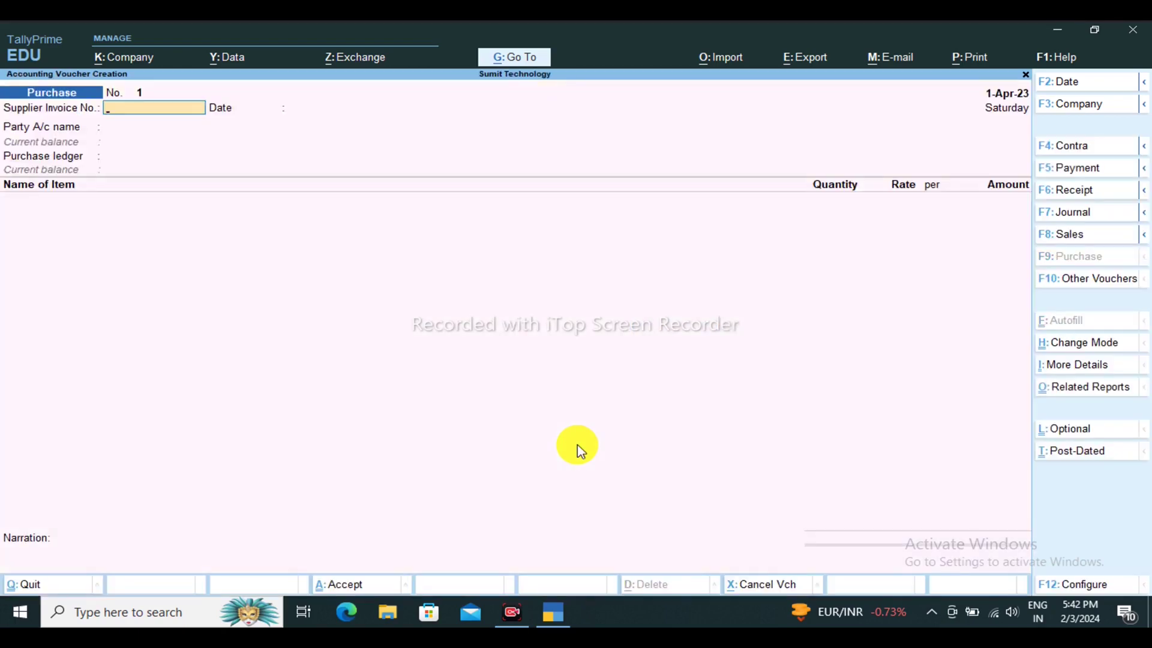
{"action": "key", "text": "Return"}
{"action": "key", "text": "Return"}
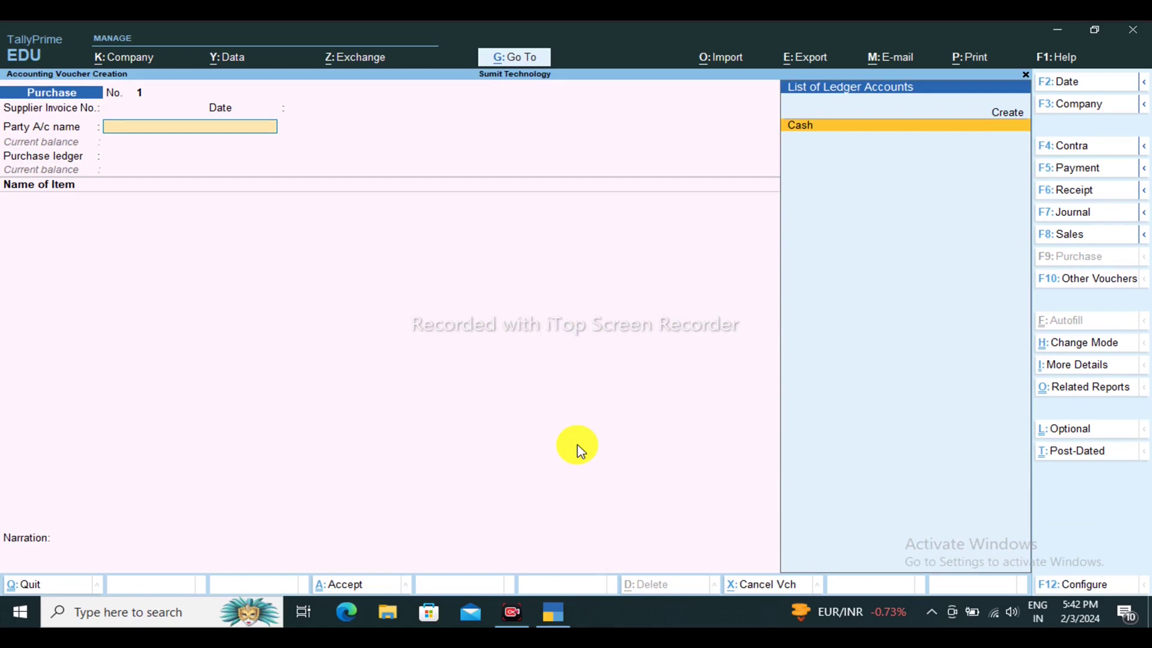
{"action": "key", "text": "Escape"}
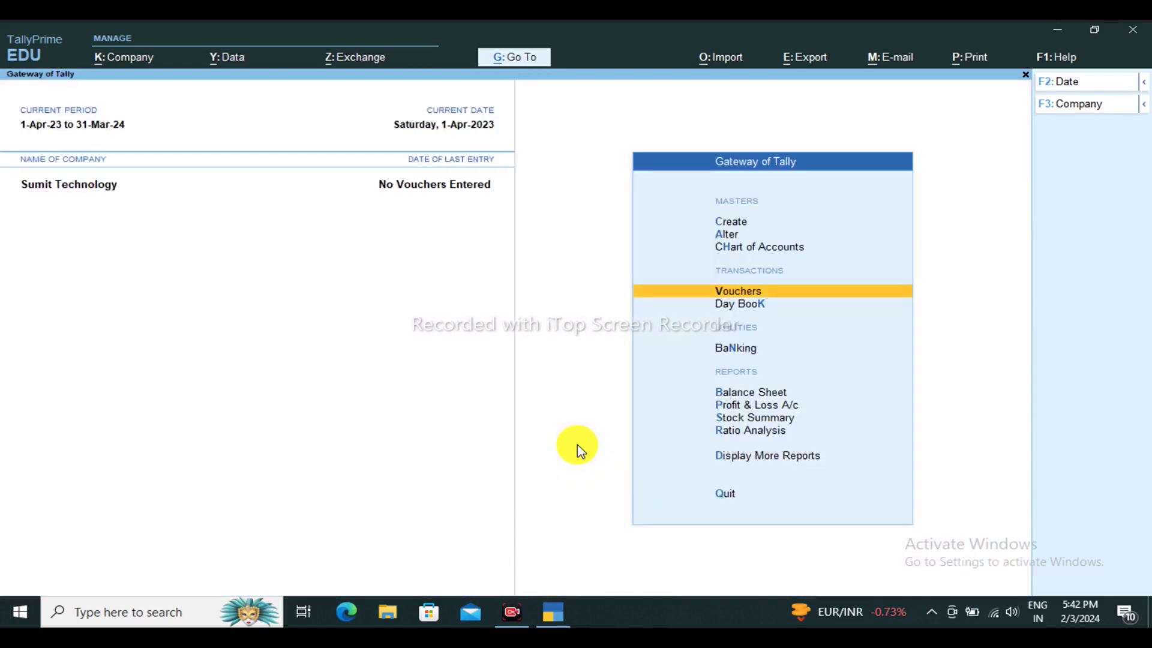
Create a new location master named Gorakhpur under Primary and return to the Gateway of Tally
{"action": "key", "text": "Up"}
{"action": "key", "text": "Up"}
{"action": "key", "text": "Up"}
{"action": "key", "text": "Return"}
{"action": "key", "text": "Down"}
{"action": "key", "text": "Down"}
{"action": "key", "text": "Down"}
{"action": "key", "text": "Down"}
{"action": "key", "text": "Down"}
{"action": "key", "text": "Down"}
{"action": "key", "text": "Down"}
{"action": "key", "text": "Down"}
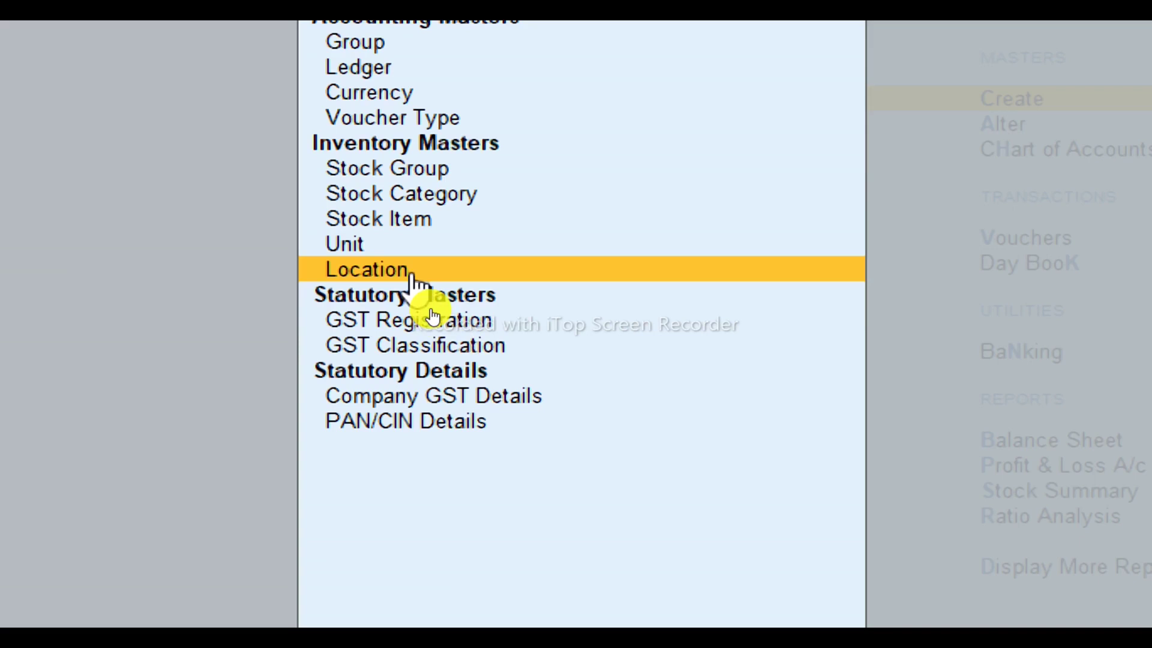
{"action": "key", "text": "Return"}
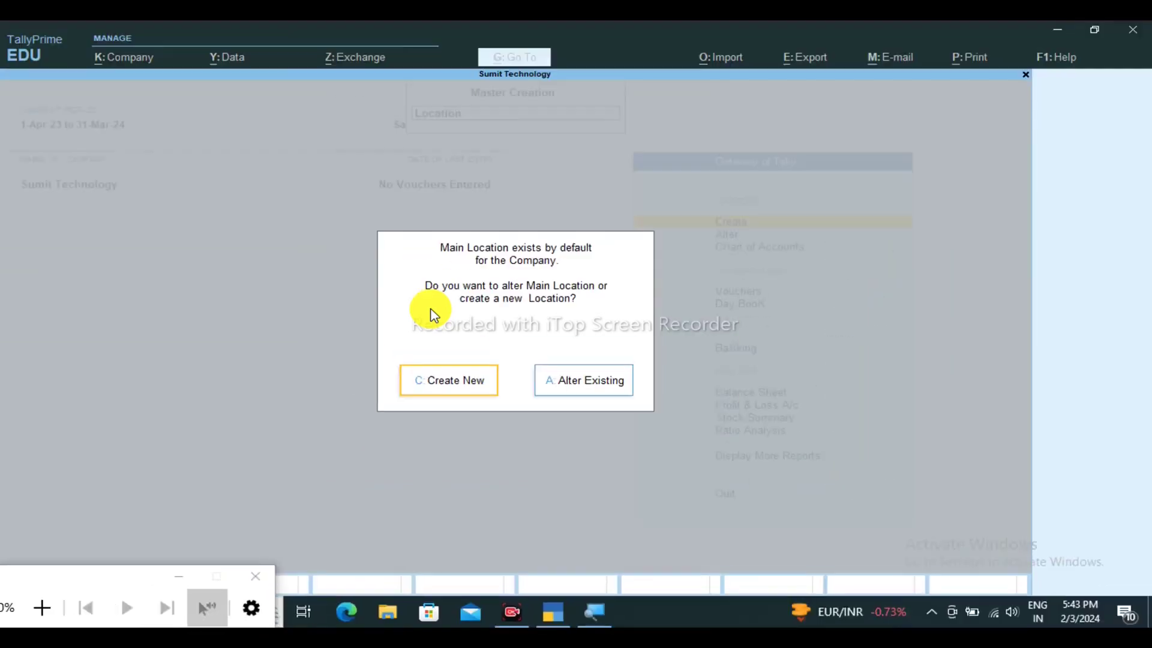
{"action": "key", "text": "c"}
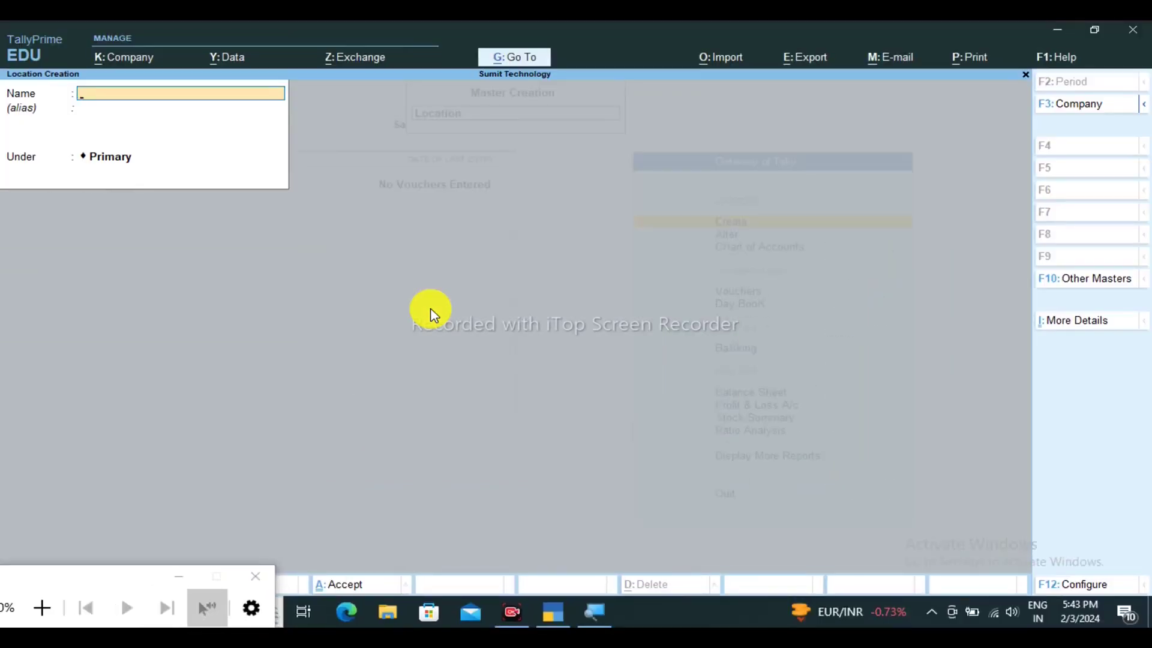
{"action": "type", "text": "Gorakhpur"}
{"action": "key", "text": "Return"}
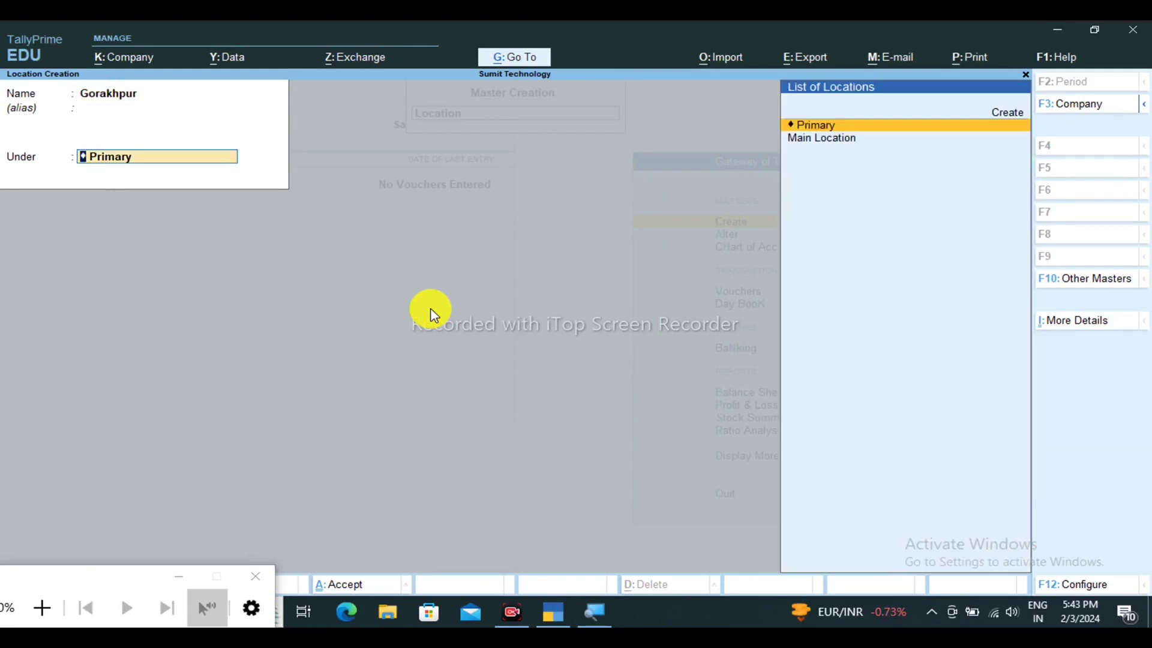
{"action": "key", "text": "Return"}
{"action": "key", "text": "Return"}
{"action": "key", "text": "Escape"}
{"action": "key", "text": "Return"}
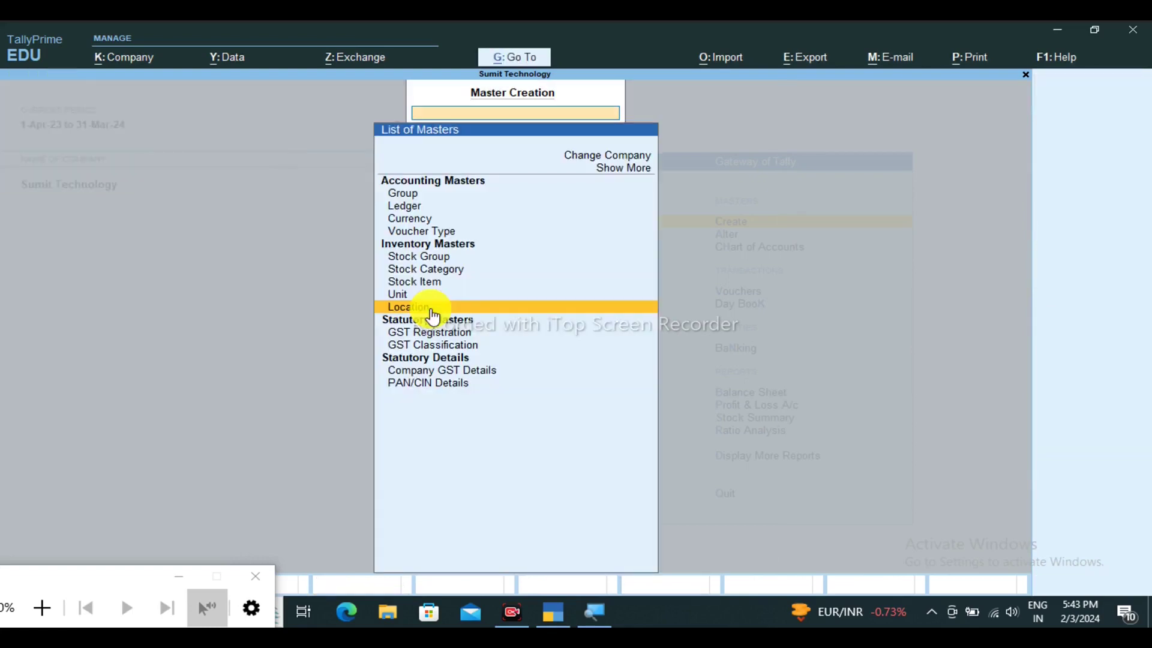
{"action": "key", "text": "Escape"}
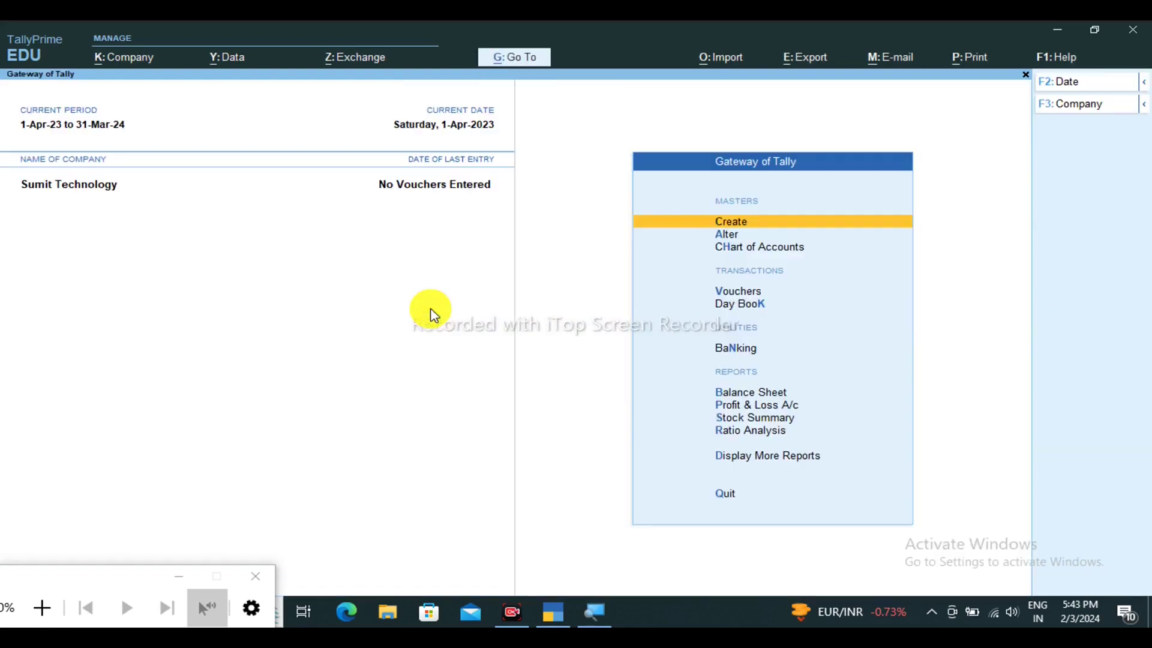
Open a new purchase voucher, leaving the supplier invoice number and date blank
{"action": "key", "text": "Down"}
{"action": "key", "text": "Down"}
{"action": "key", "text": "Down"}
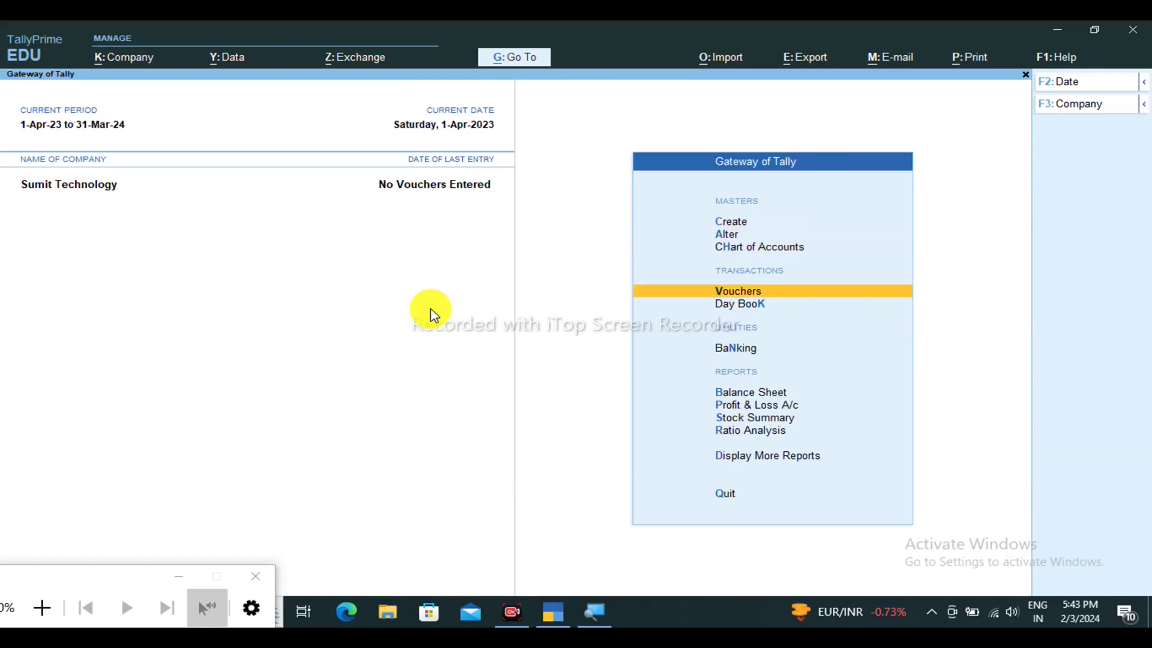
{"action": "key", "text": "Return"}
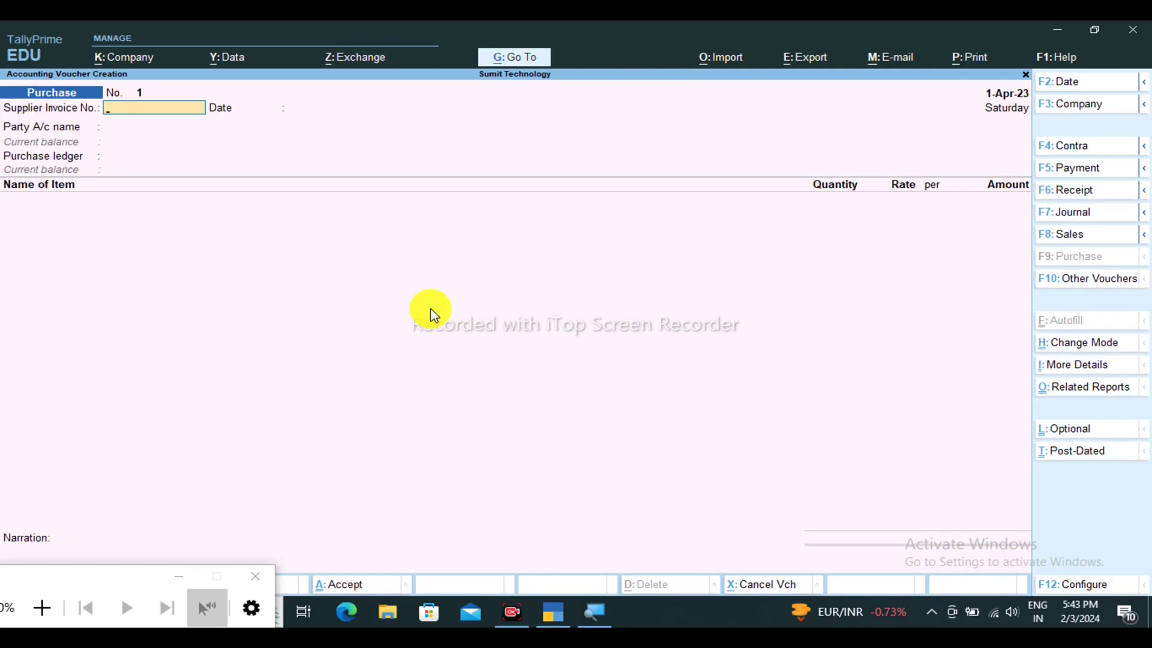
{"action": "key", "text": "Return"}
{"action": "key", "text": "Return"}
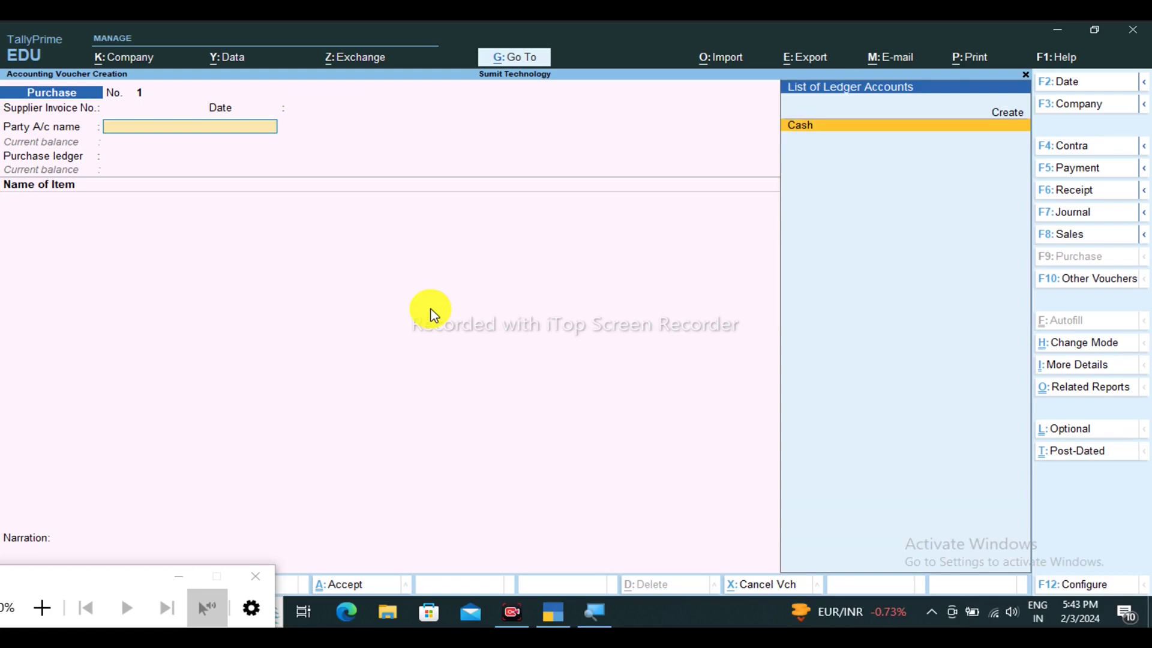
Start a new party ledger named Nikhil Pvt Ltd under the Sundry Creditors group
{"action": "key", "text": "alt+c"}
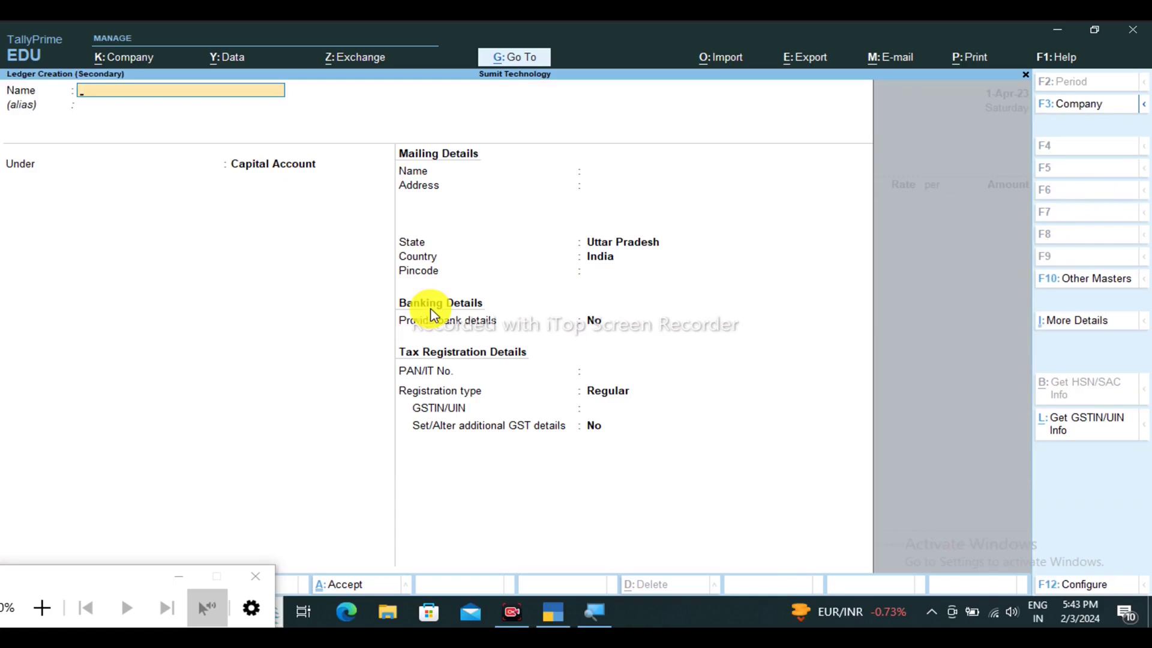
{"action": "type", "text": "Nikhil Pvt Ltd"}
{"action": "key", "text": "Return"}
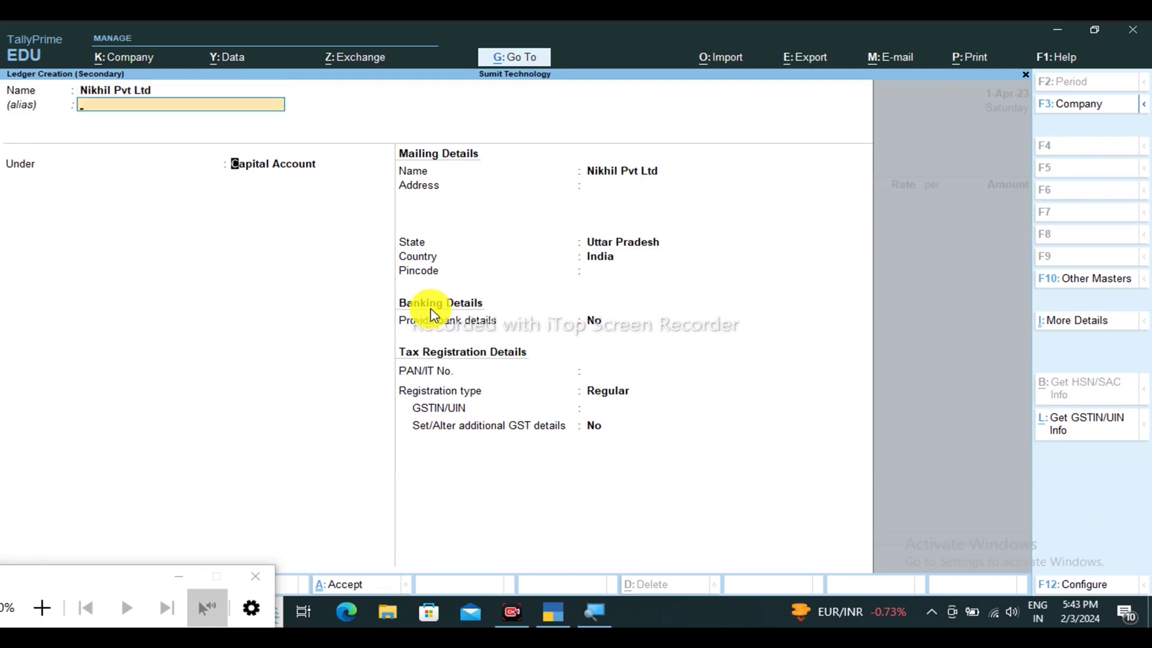
{"action": "key", "text": "Return"}
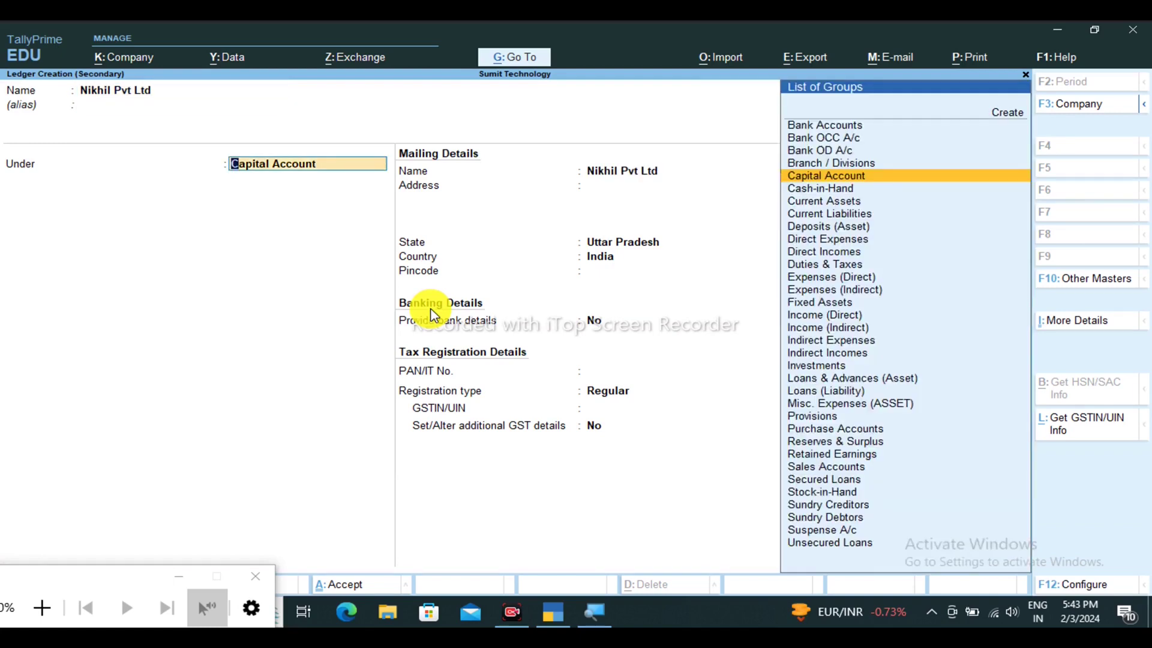
{"action": "type", "text": "Su"}
{"action": "key", "text": "Up"}
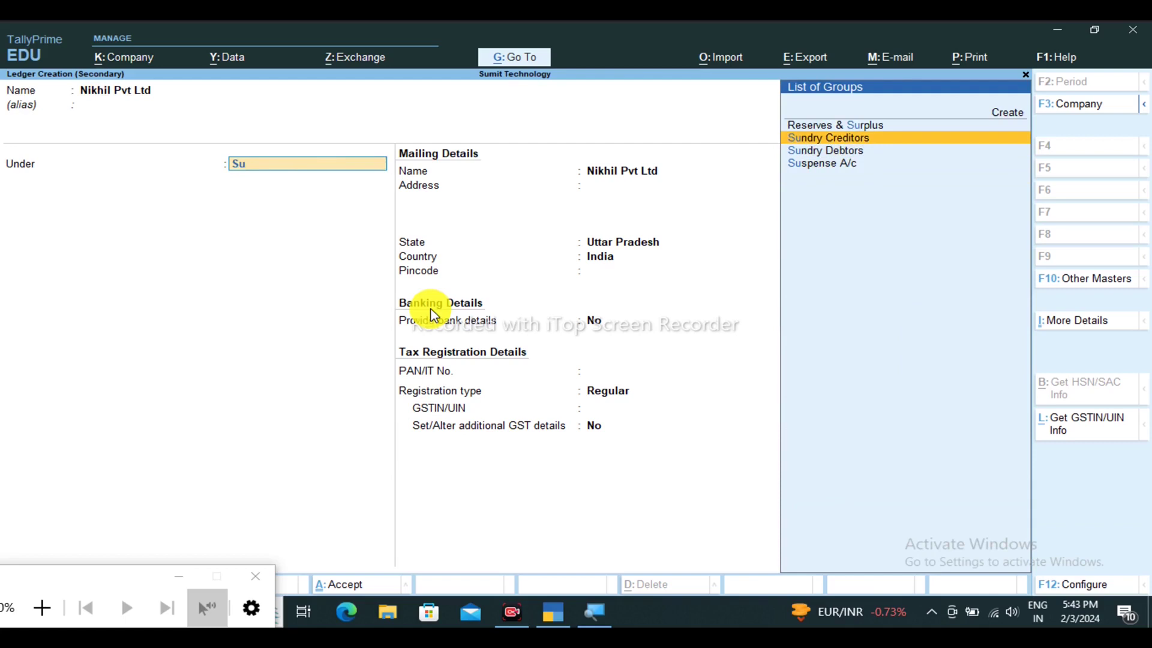
{"action": "key", "text": "Return"}
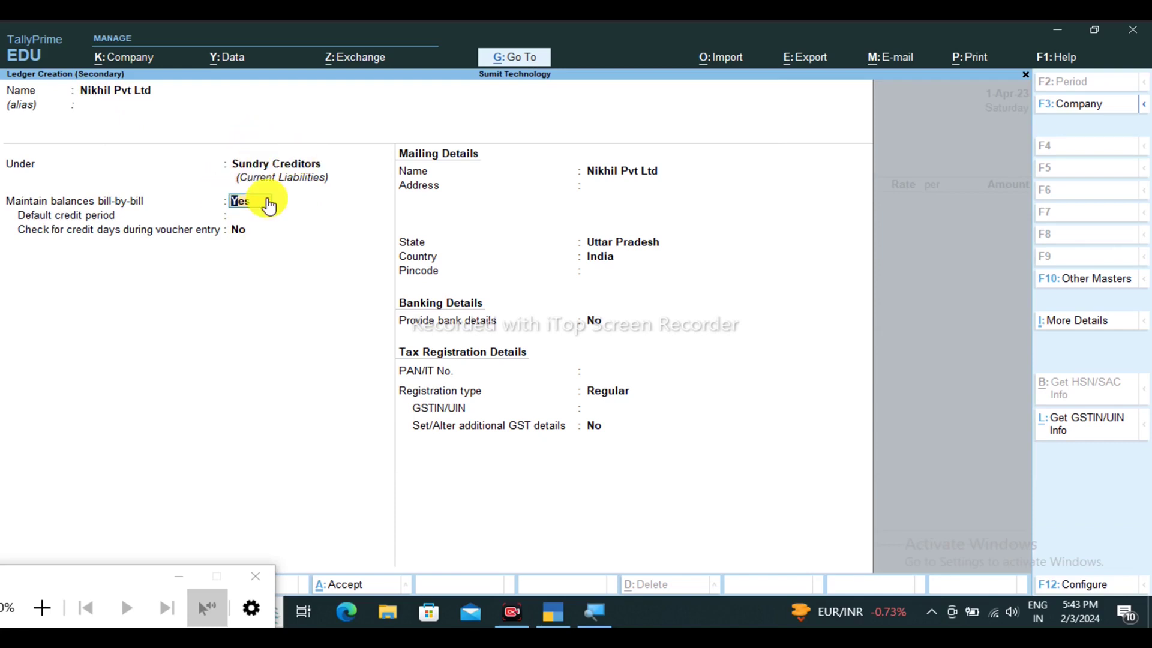
Keep the party ledger's default balance, mailing, banking and tax settings and save it
{"action": "key", "text": "Return"}
{"action": "key", "text": "Return"}
{"action": "key", "text": "Return"}
{"action": "key", "text": "Return"}
{"action": "key", "text": "Return"}
{"action": "key", "text": "Return"}
{"action": "key", "text": "Return"}
{"action": "key", "text": "Return"}
{"action": "key", "text": "Return"}
{"action": "key", "text": "Return"}
{"action": "key", "text": "Return"}
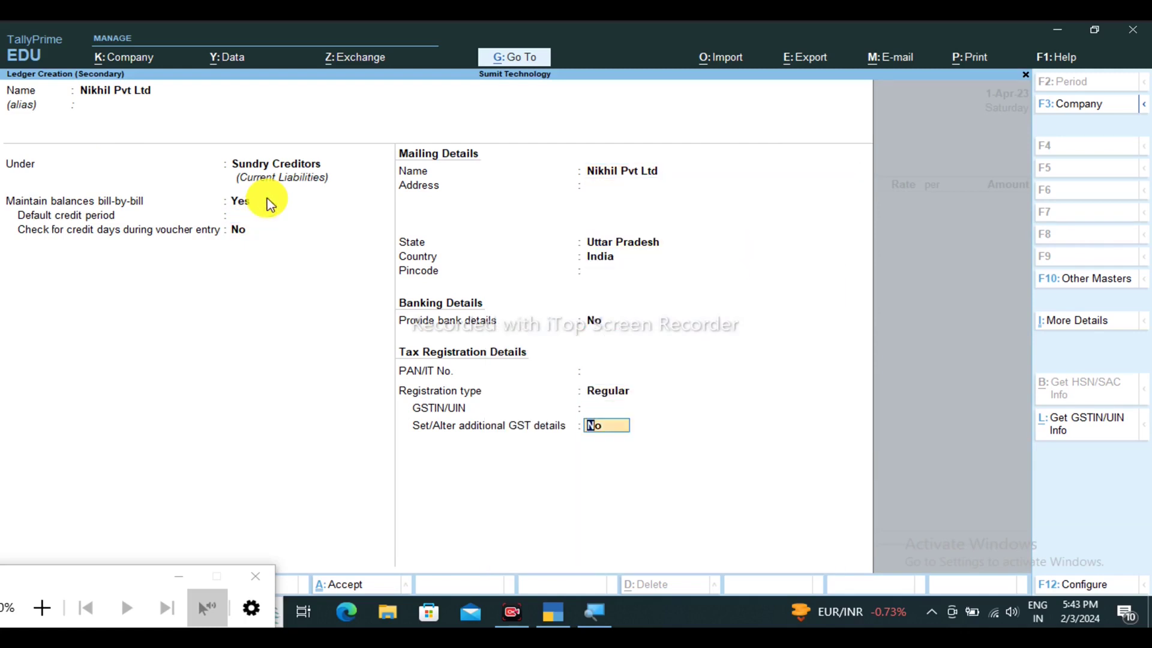
{"action": "key", "text": "Return"}
{"action": "key", "text": "Return"}
Accept the supplier's party details in the purchase voucher without changes
{"action": "key", "text": "Return"}
{"action": "key", "text": "Return"}
{"action": "key", "text": "Return"}
{"action": "key", "text": "Return"}
{"action": "key", "text": "Return"}
{"action": "key", "text": "Return"}
{"action": "key", "text": "Return"}
{"action": "key", "text": "Return"}
{"action": "key", "text": "Return"}
{"action": "key", "text": "Return"}
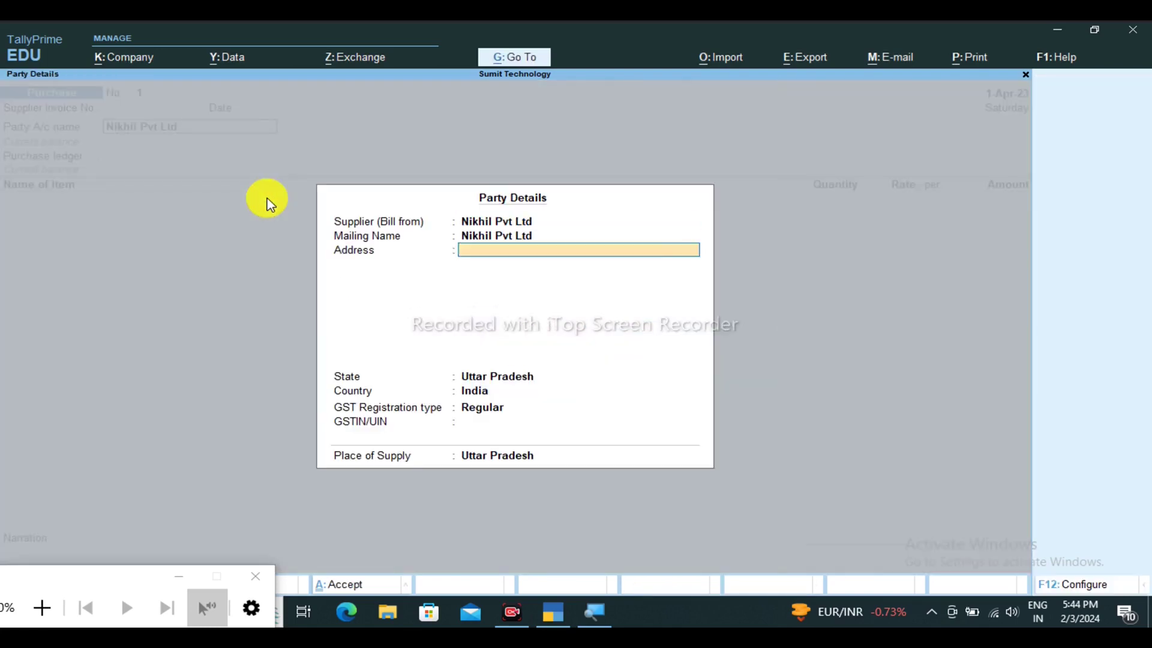
{"action": "key", "text": "Return"}
{"action": "key", "text": "Return"}
{"action": "key", "text": "Return"}
{"action": "key", "text": "Return"}
{"action": "key", "text": "Return"}
{"action": "key", "text": "Return"}
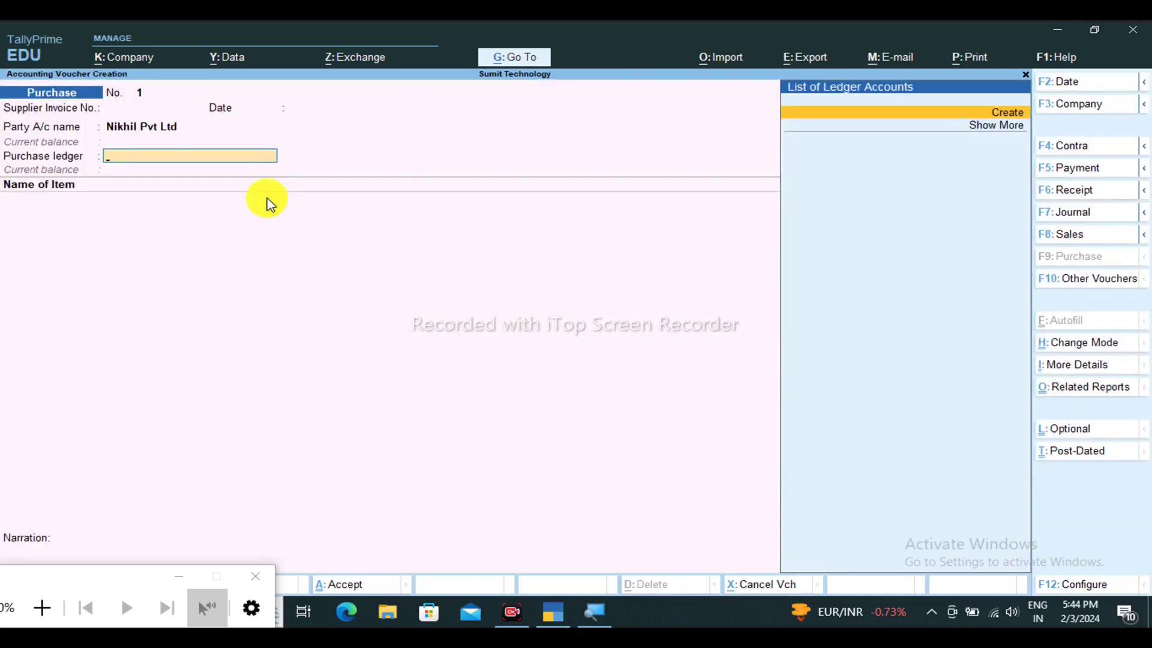
Start a new purchase ledger named Purchases under the Purchase Accounts group
{"action": "key", "text": "Return"}
{"action": "type", "text": "Pur"}
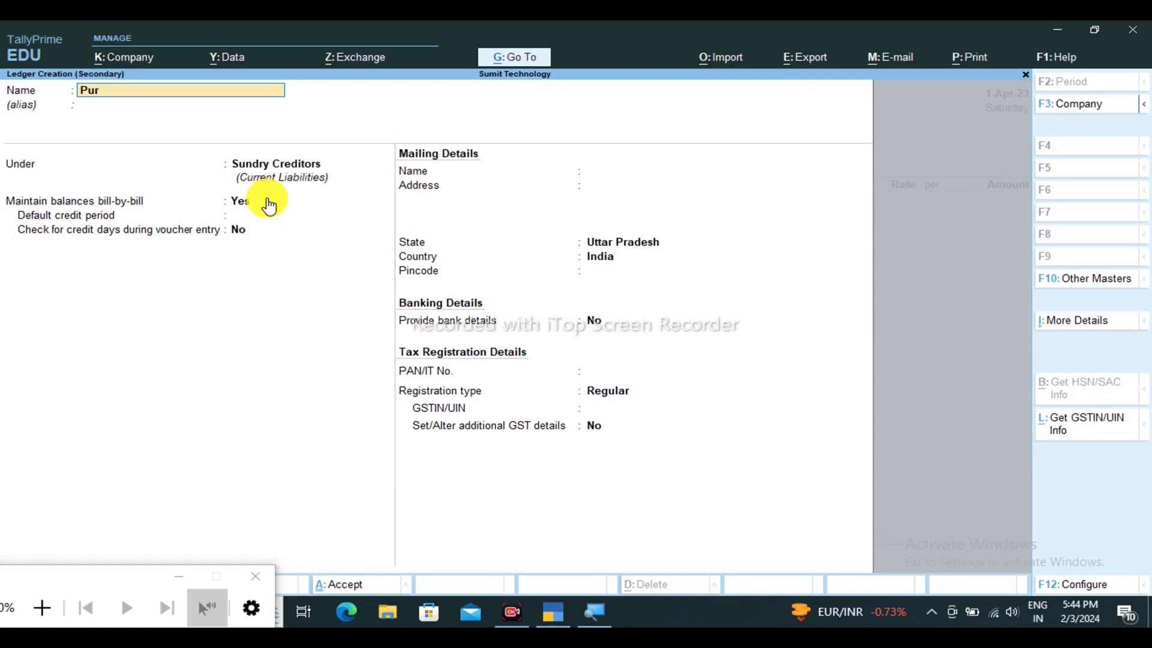
{"action": "type", "text": "chasese"}
{"action": "key", "text": "Return"}
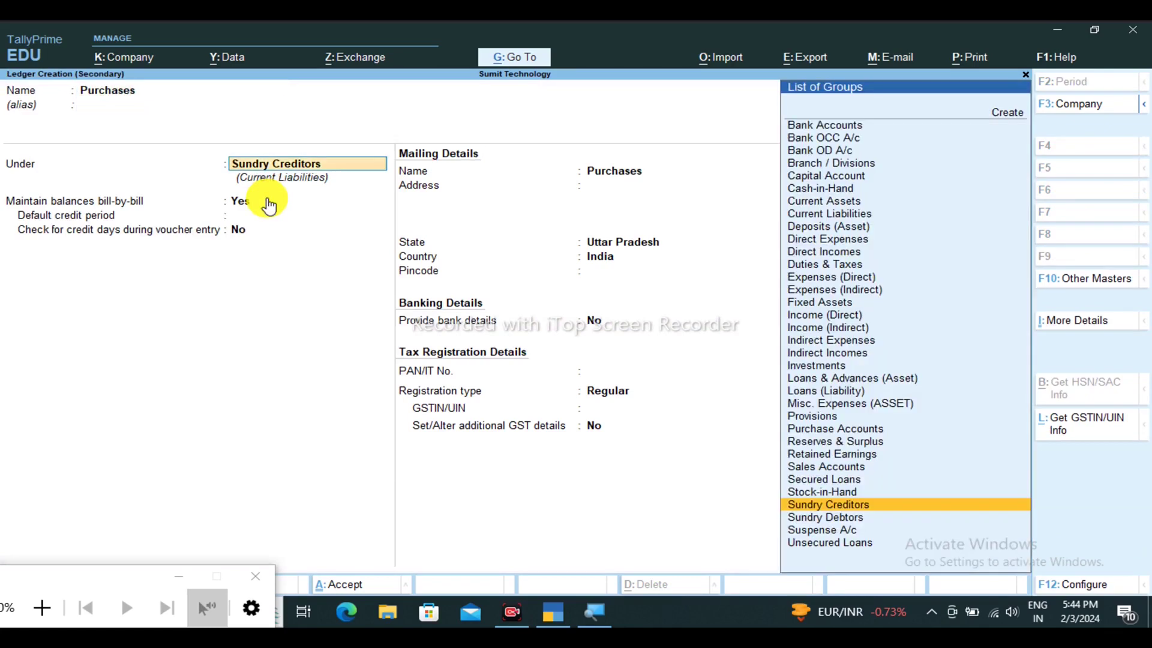
{"action": "type", "text": "Pu"}
{"action": "key", "text": "Return"}
Set the Purchases ledger's type of supply to Goods and save the ledger
{"action": "key", "text": "Return"}
{"action": "key", "text": "Return"}
{"action": "key", "text": "Return"}
{"action": "key", "text": "Return"}
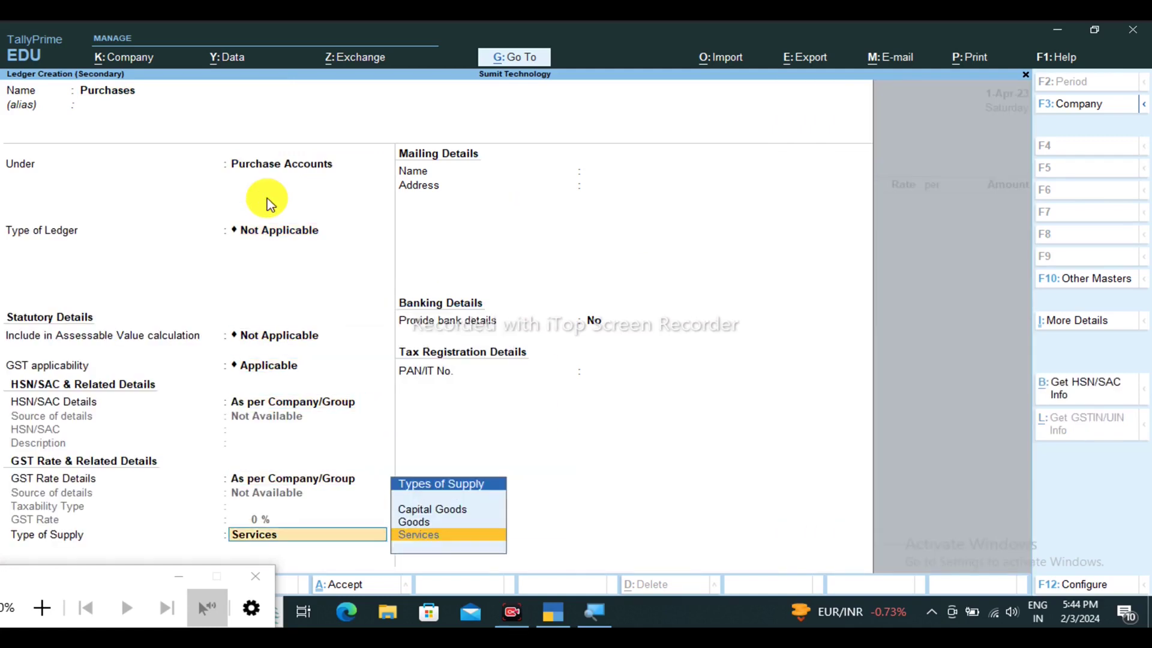
{"action": "key", "text": "Up"}
{"action": "key", "text": "Return"}
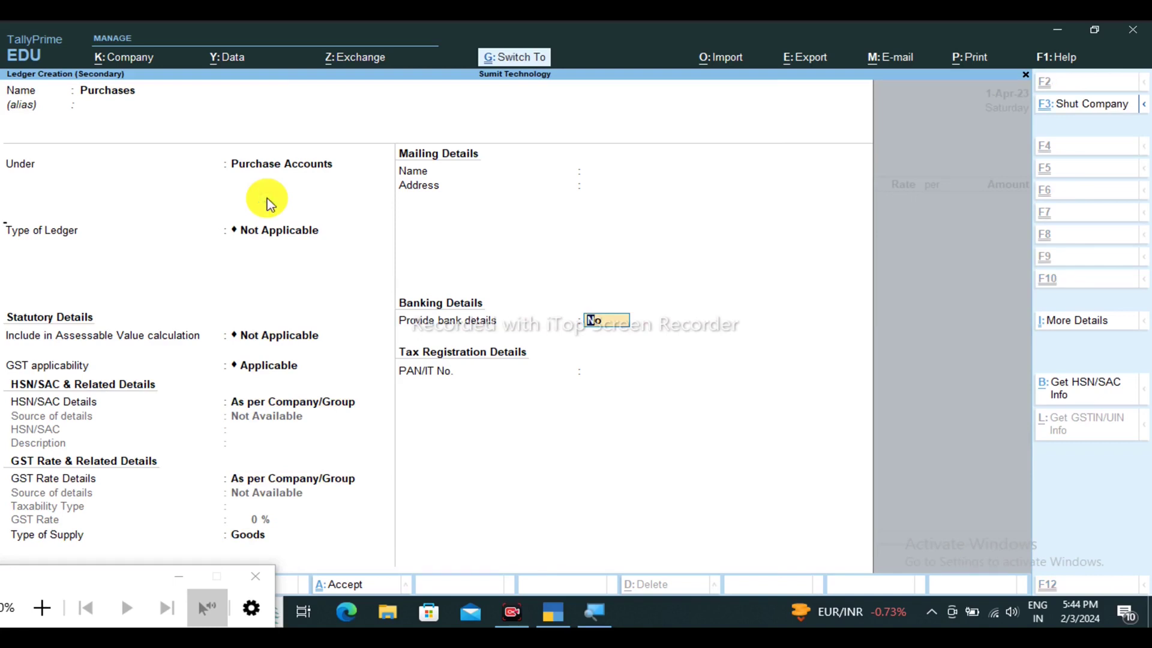
{"action": "key", "text": "ctrl+a"}
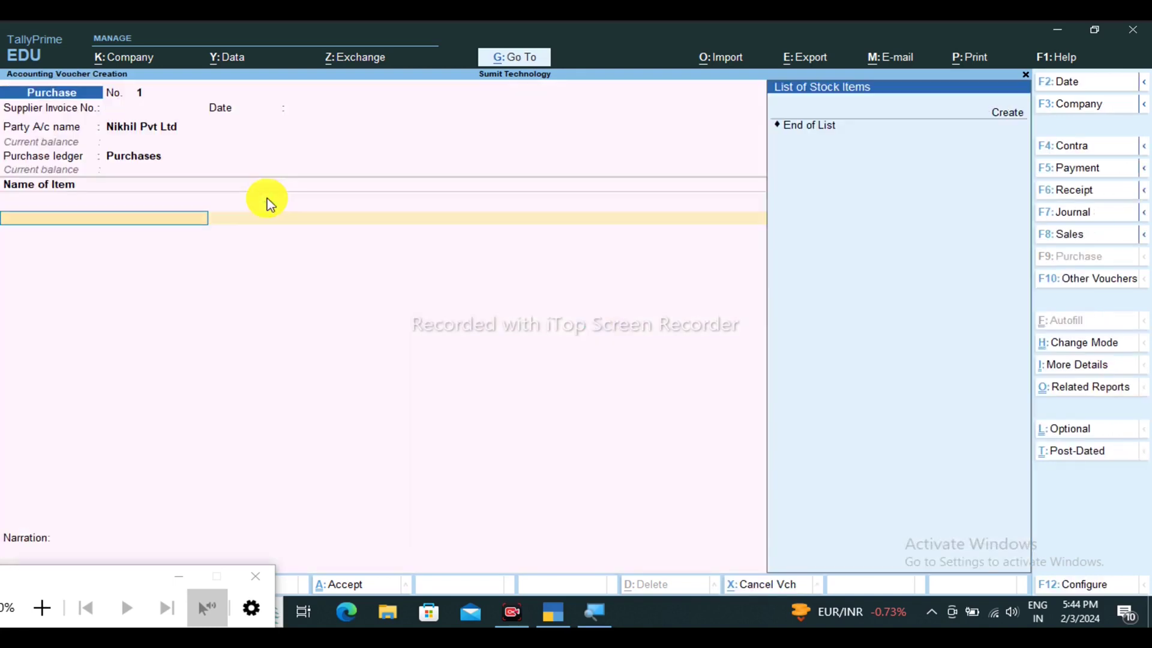
Start a new stock item named Butter under Primary from the voucher's item line
{"action": "key", "text": "alt+c"}
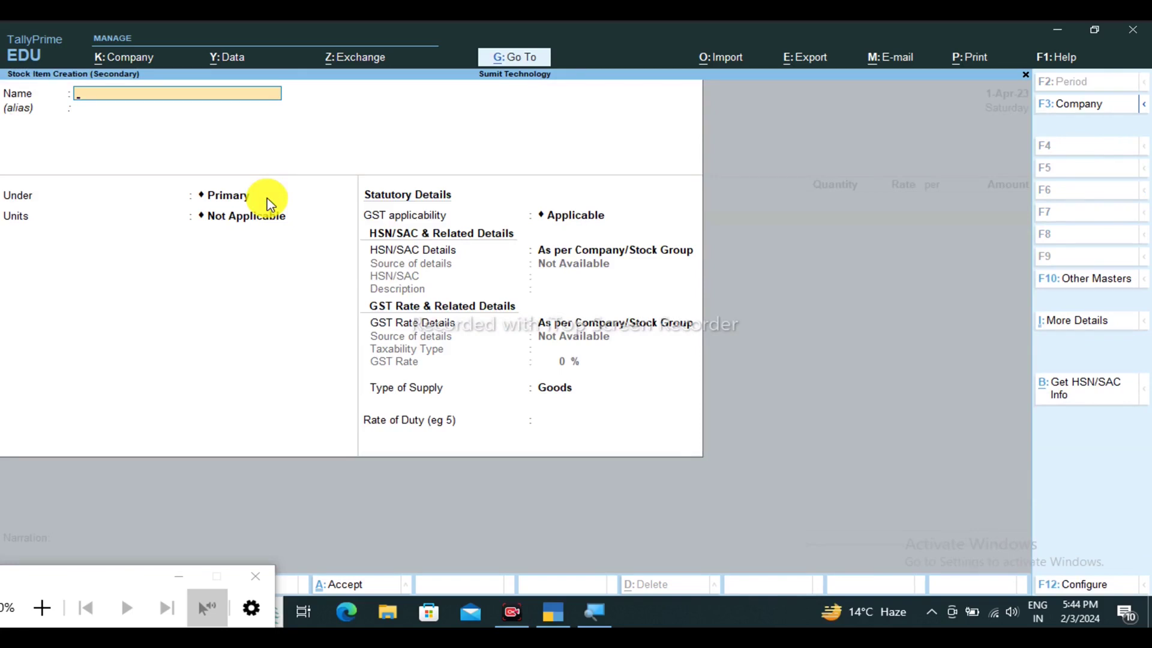
{"action": "type", "text": "Butter"}
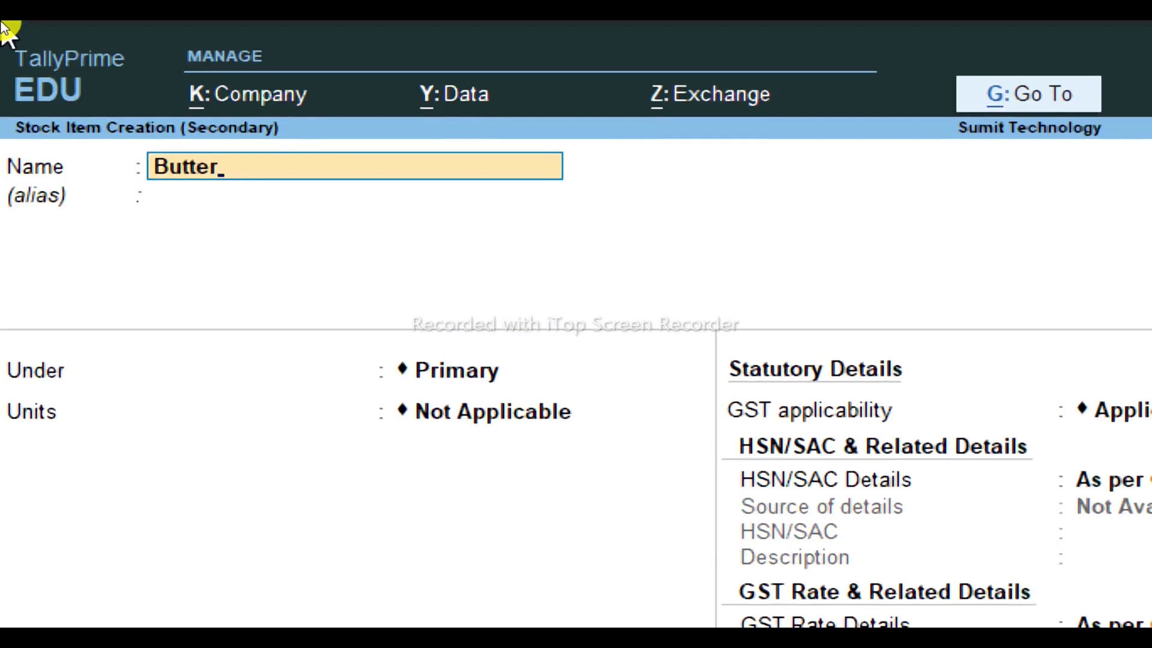
{"action": "key", "text": "Return"}
{"action": "key", "text": "Return"}
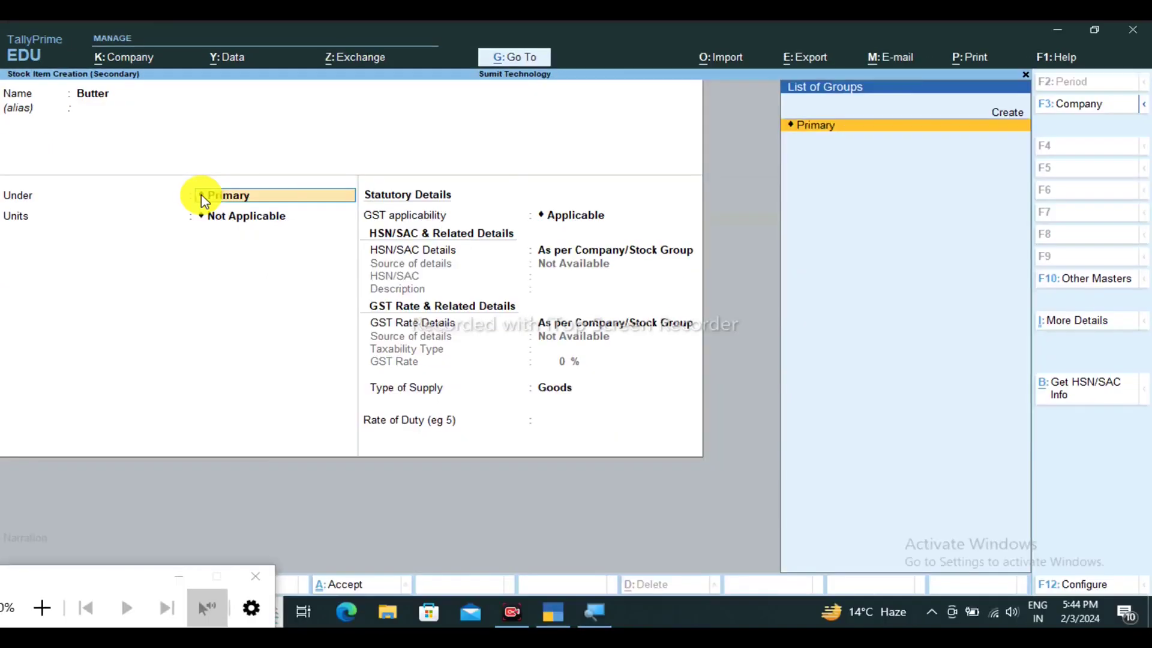
{"action": "key", "text": "Return"}
Create a simple unit with symbol kg and 3 decimal places for the Butter stock item and save it
{"action": "key", "text": "Up"}
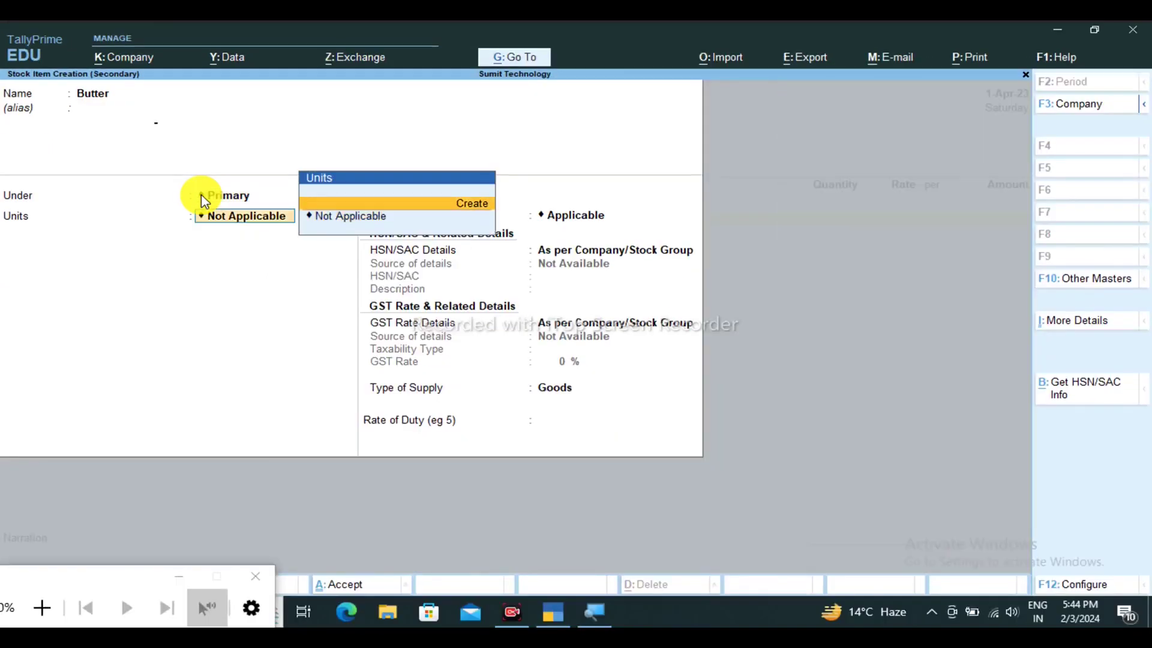
{"action": "key", "text": "Return"}
{"action": "type", "text": "kg"}
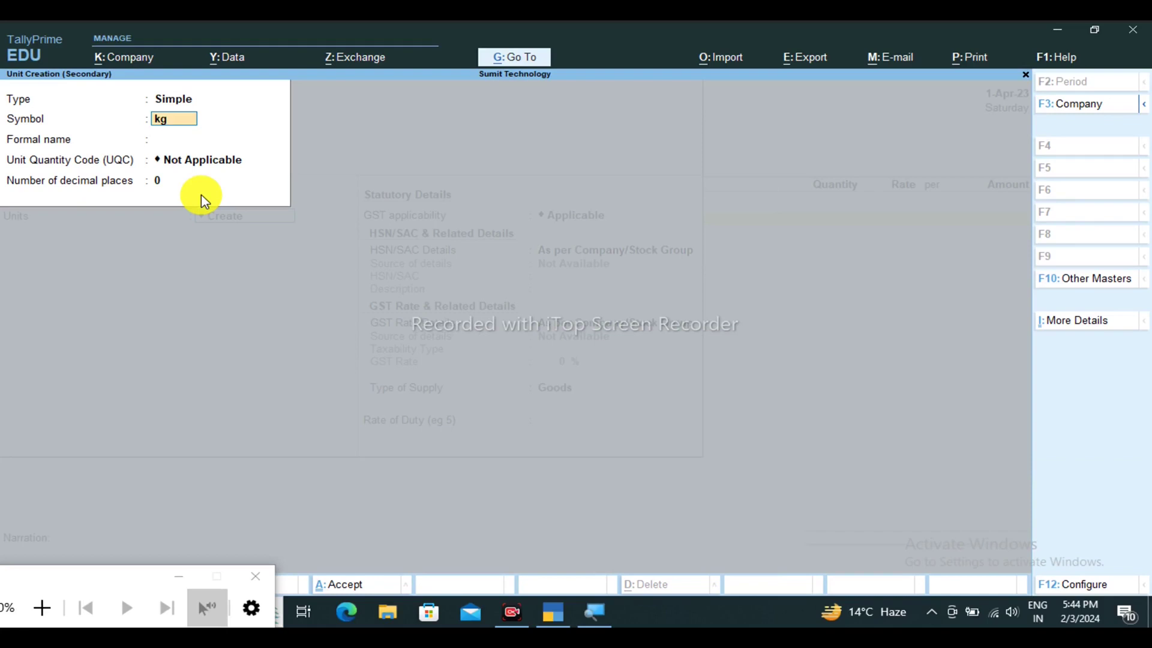
{"action": "key", "text": "Return"}
{"action": "key", "text": "Return"}
{"action": "key", "text": "Return"}
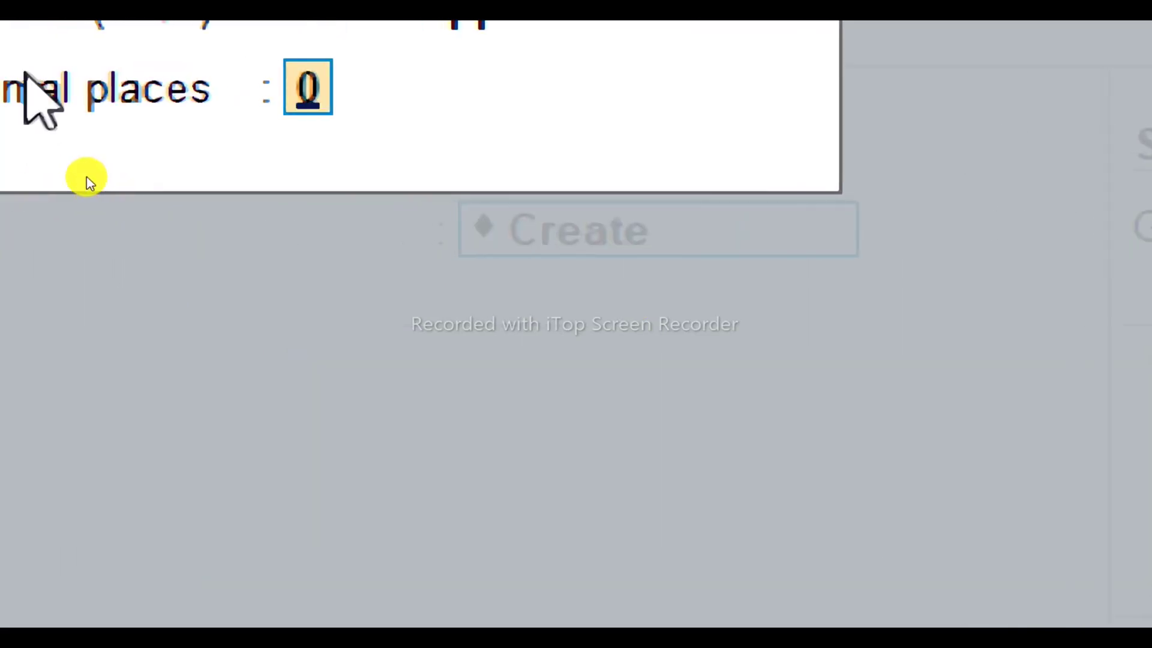
{"action": "type", "text": "3"}
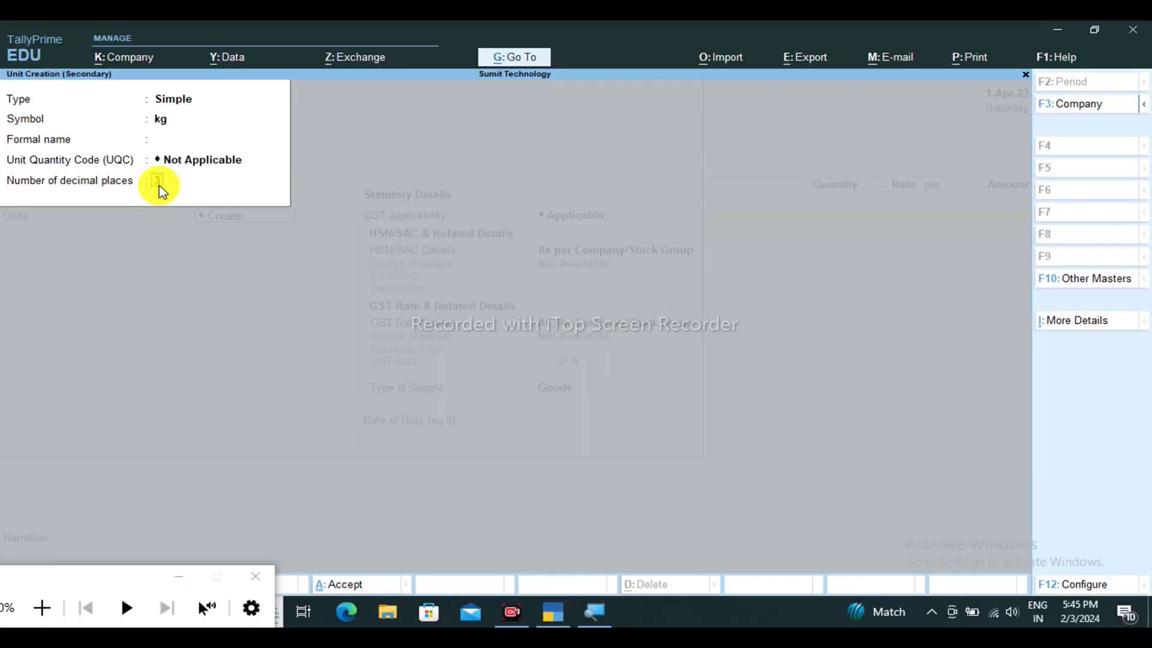
{"action": "key", "text": "Return"}
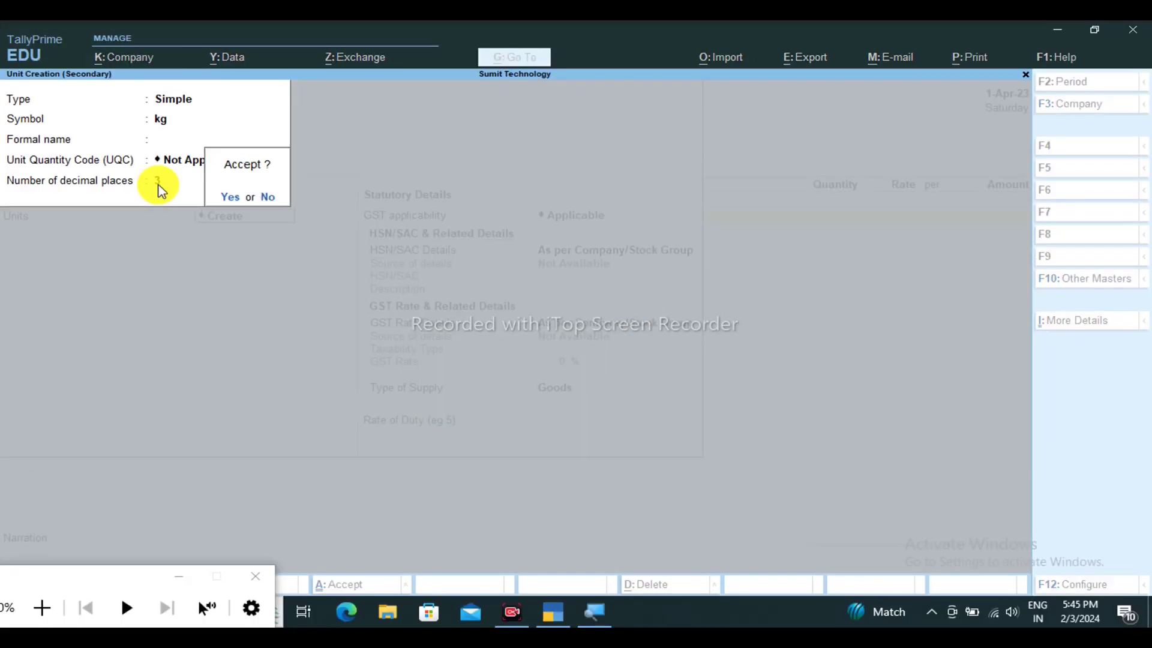
{"action": "key", "text": "Return"}
Keep the default standard rates and statutory details for Butter and save the stock item
{"action": "key", "text": "Return"}
{"action": "key", "text": "Return"}
{"action": "key", "text": "Return"}
{"action": "key", "text": "Return"}
{"action": "key", "text": "Return"}
{"action": "key", "text": "Return"}
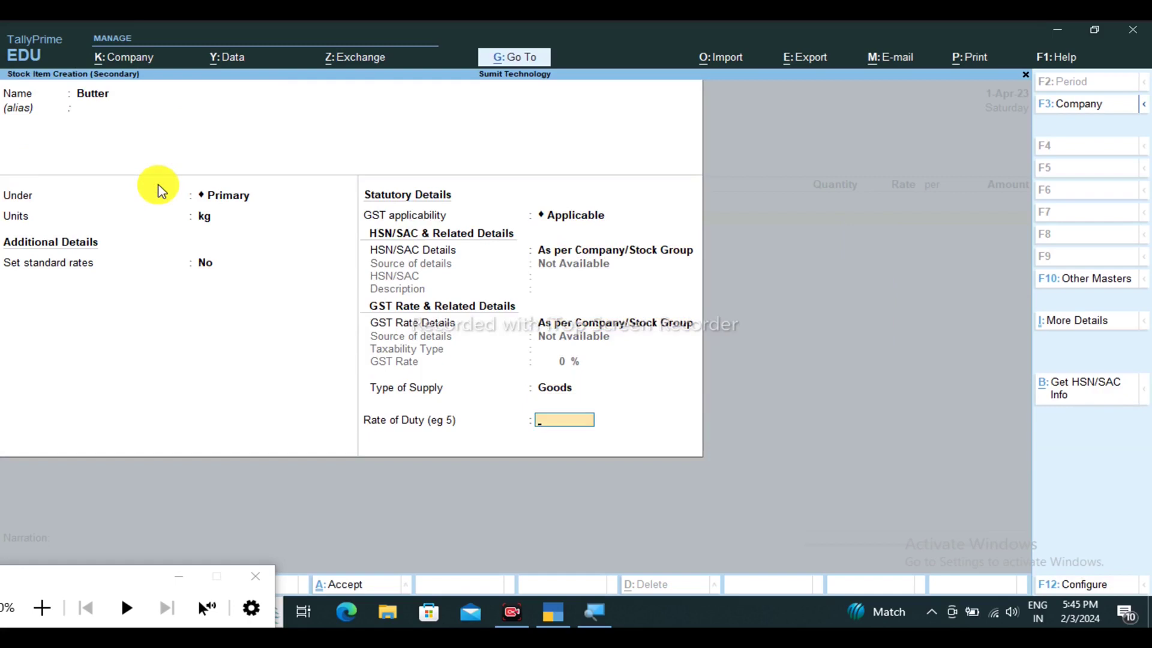
{"action": "key", "text": "Return"}
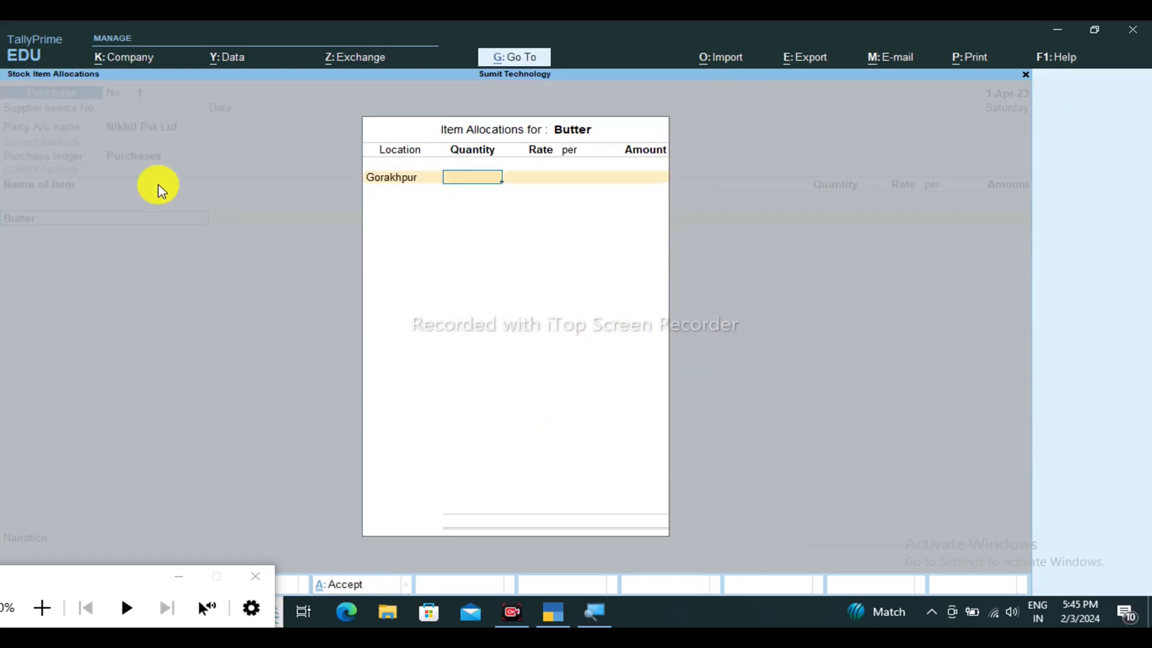
Allocate 5 kg of Butter to the Gorakhpur location at a rate of 250 per kg and return to the voucher
{"action": "key", "text": "BackSpace"}
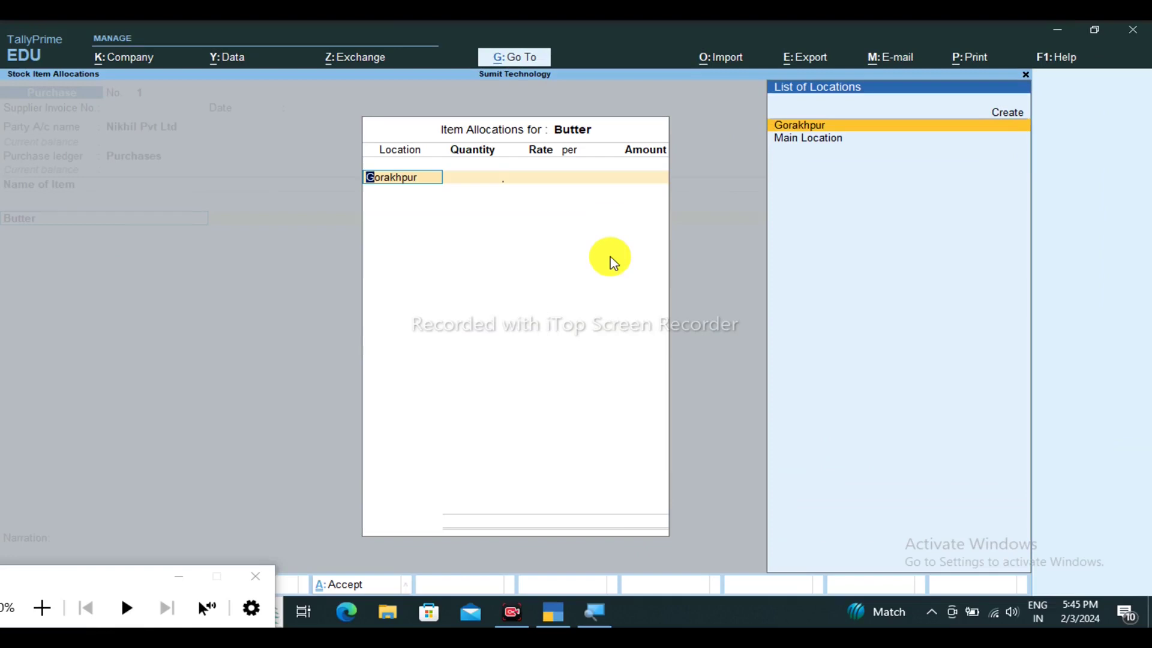
{"action": "key", "text": "Return"}
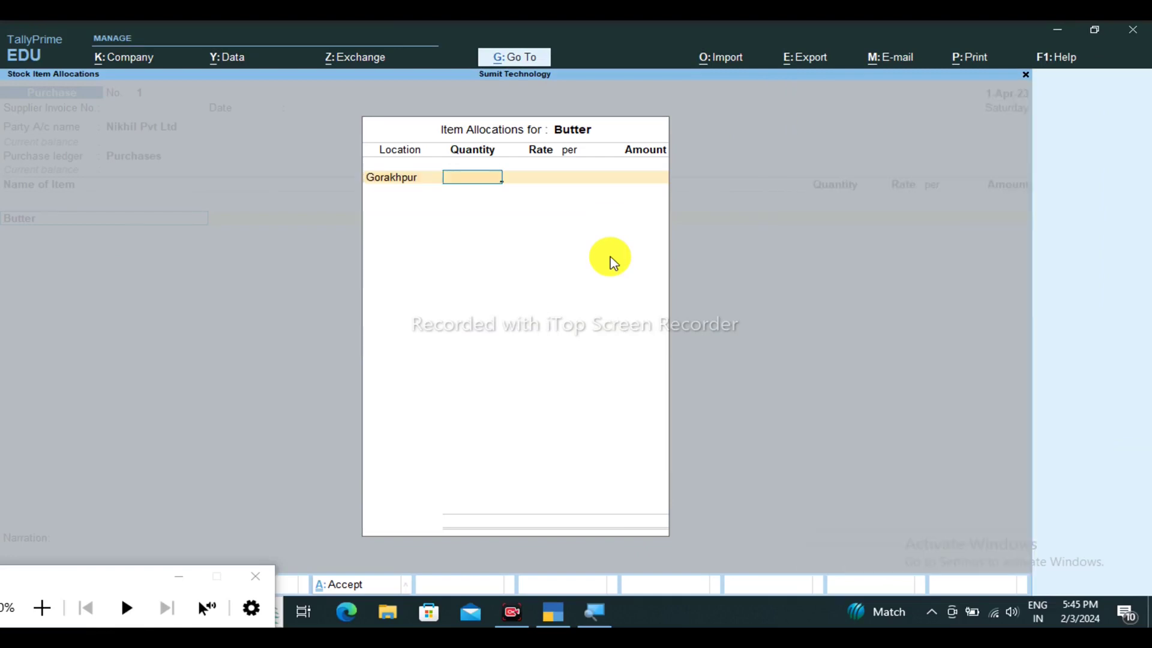
{"action": "type", "text": "5"}
{"action": "key", "text": "Return"}
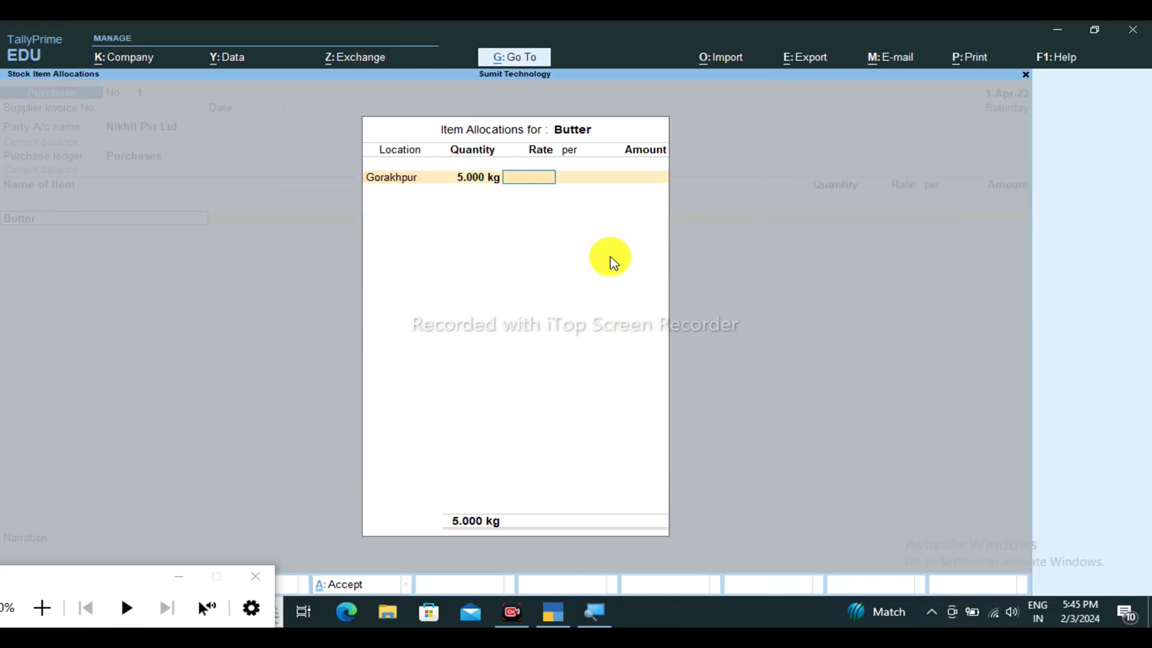
{"action": "type", "text": "250"}
{"action": "key", "text": "Return"}
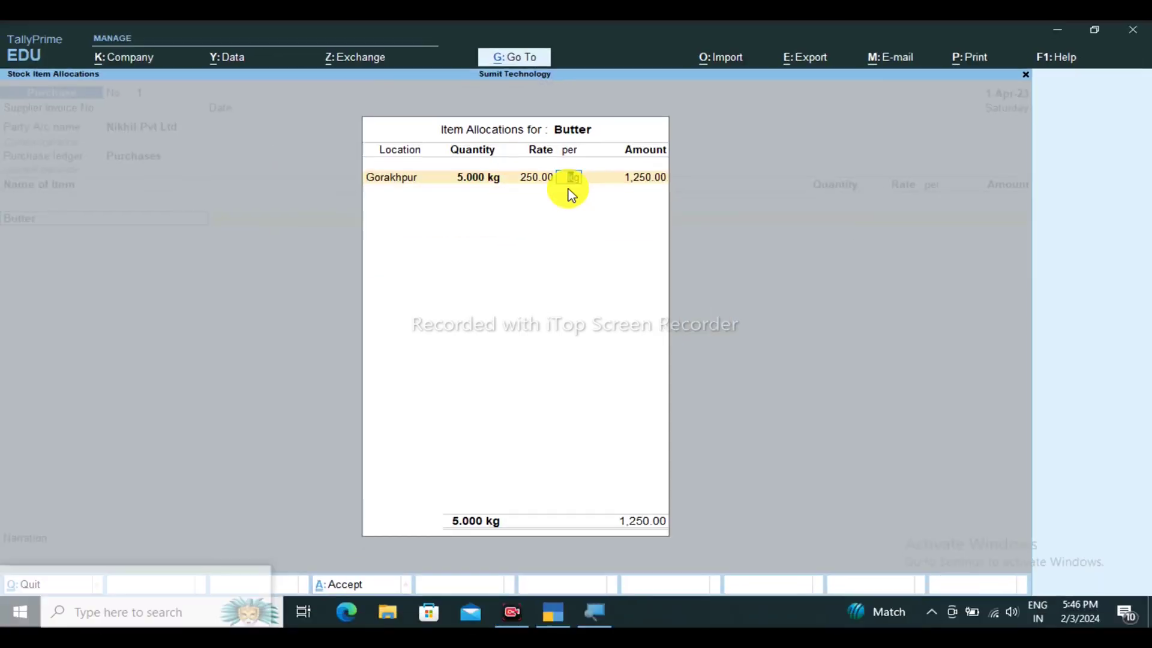
{"action": "left_click", "coordinate": [569, 194]}
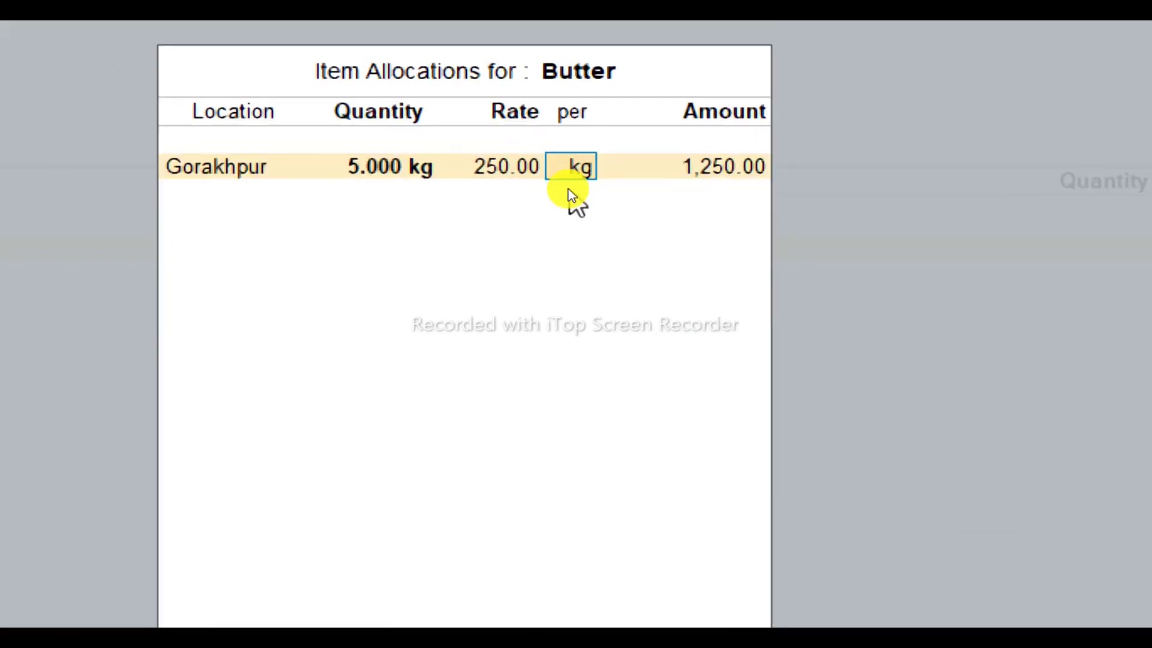
{"action": "key", "text": "Return"}
{"action": "key", "text": "Return"}
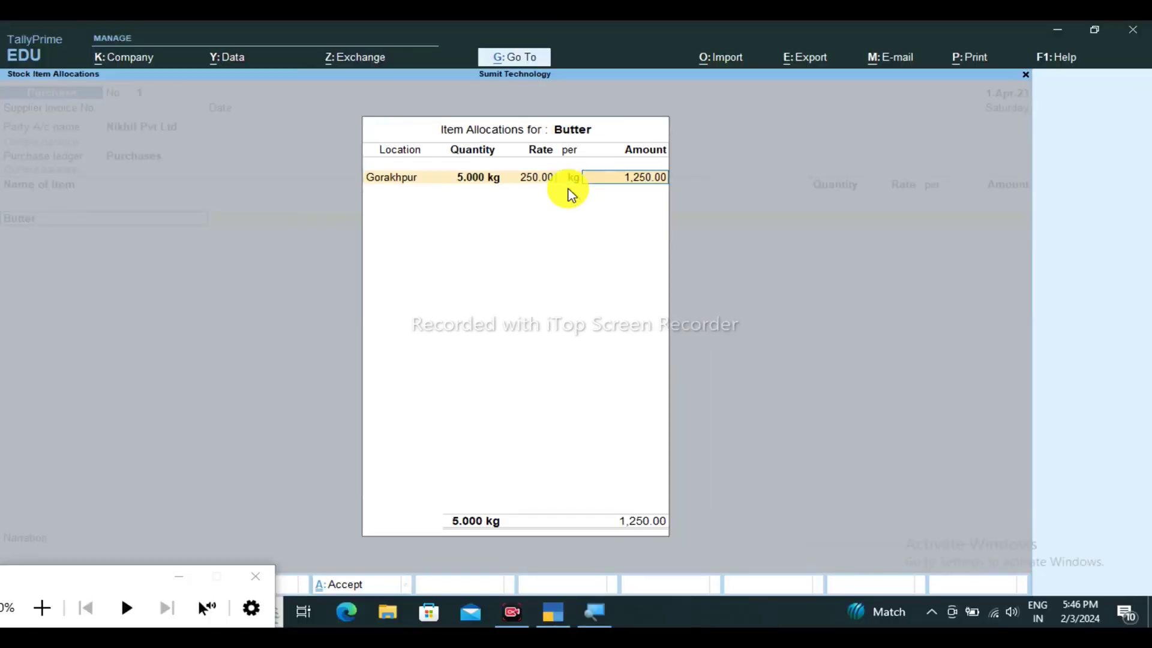
{"action": "key", "text": "Return"}
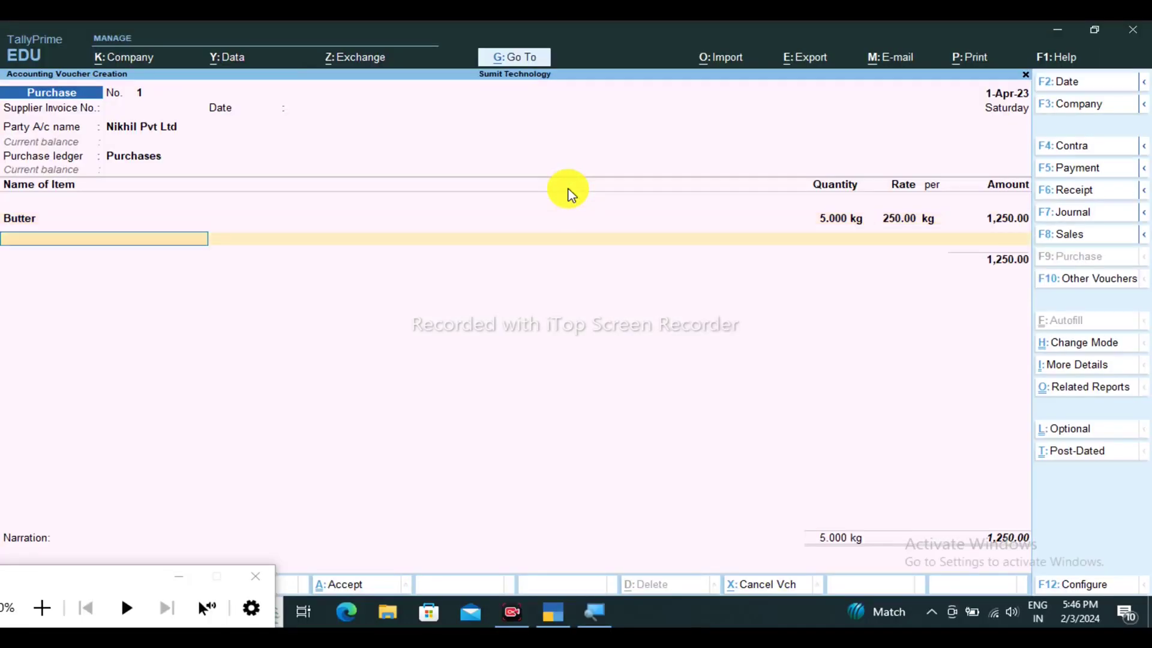
Create a stock item named Suger under Primary with unit kg and default GST details from the next item line
{"action": "key", "text": "alt+c"}
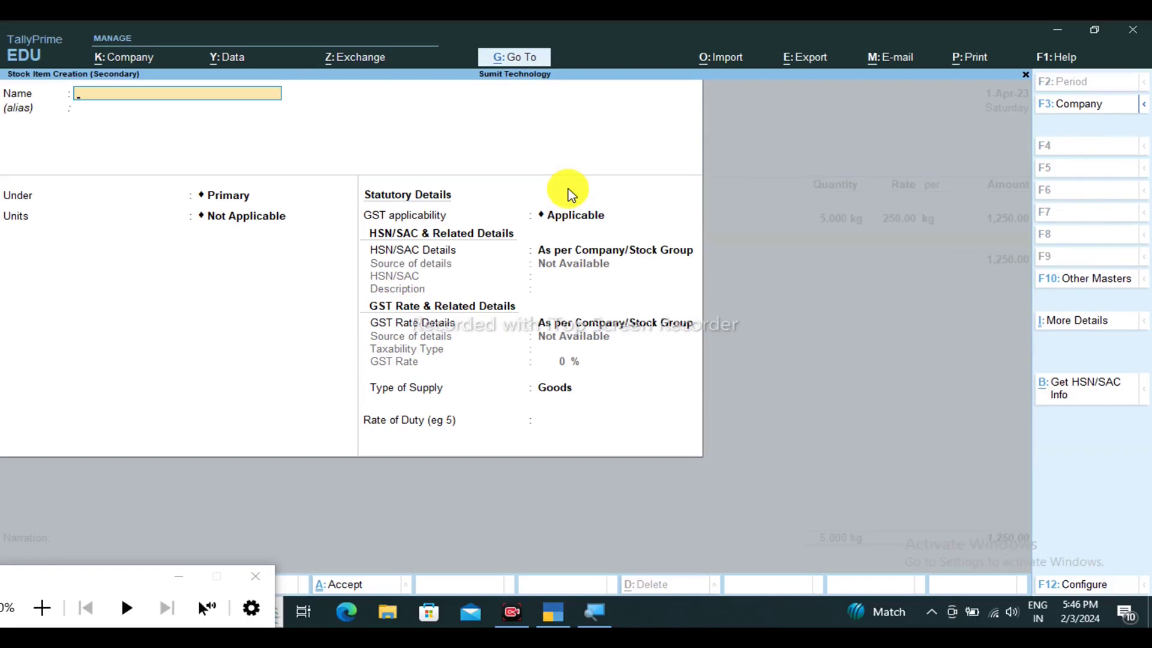
{"action": "type", "text": "Suge"}
{"action": "key", "text": "Return"}
{"action": "key", "text": "Return"}
{"action": "key", "text": "Return"}
{"action": "key", "text": "Down"}
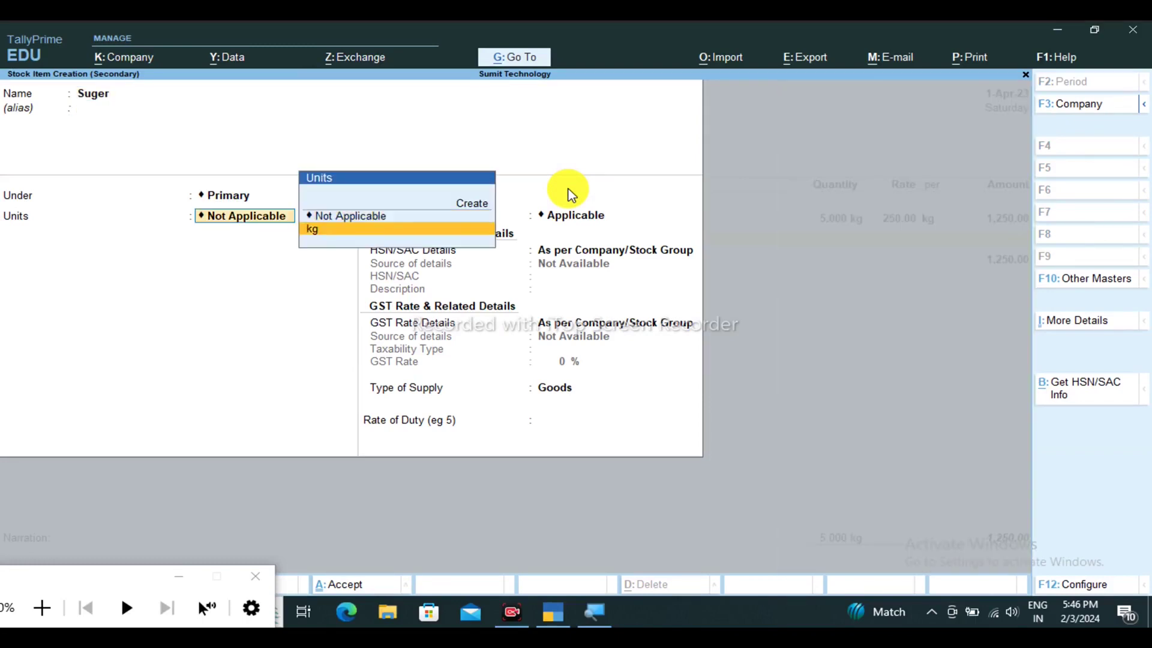
{"action": "key", "text": "Return"}
{"action": "key", "text": "Return"}
{"action": "key", "text": "Return"}
{"action": "key", "text": "Return"}
{"action": "key", "text": "Return"}
{"action": "key", "text": "Return"}
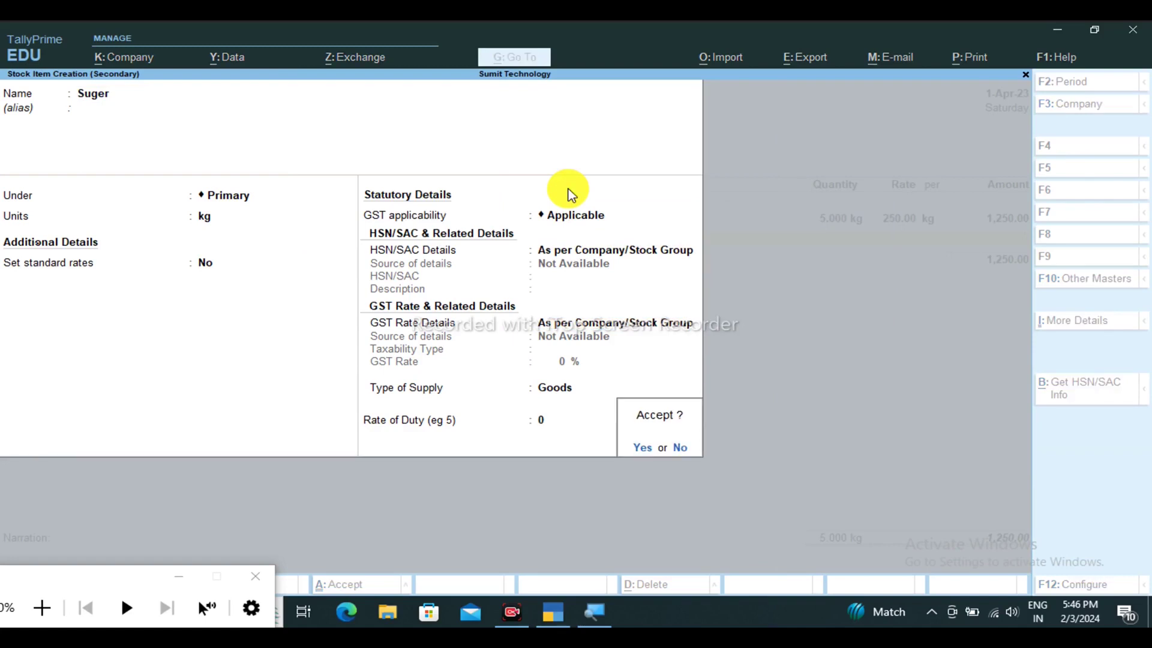
{"action": "key", "text": "Return"}
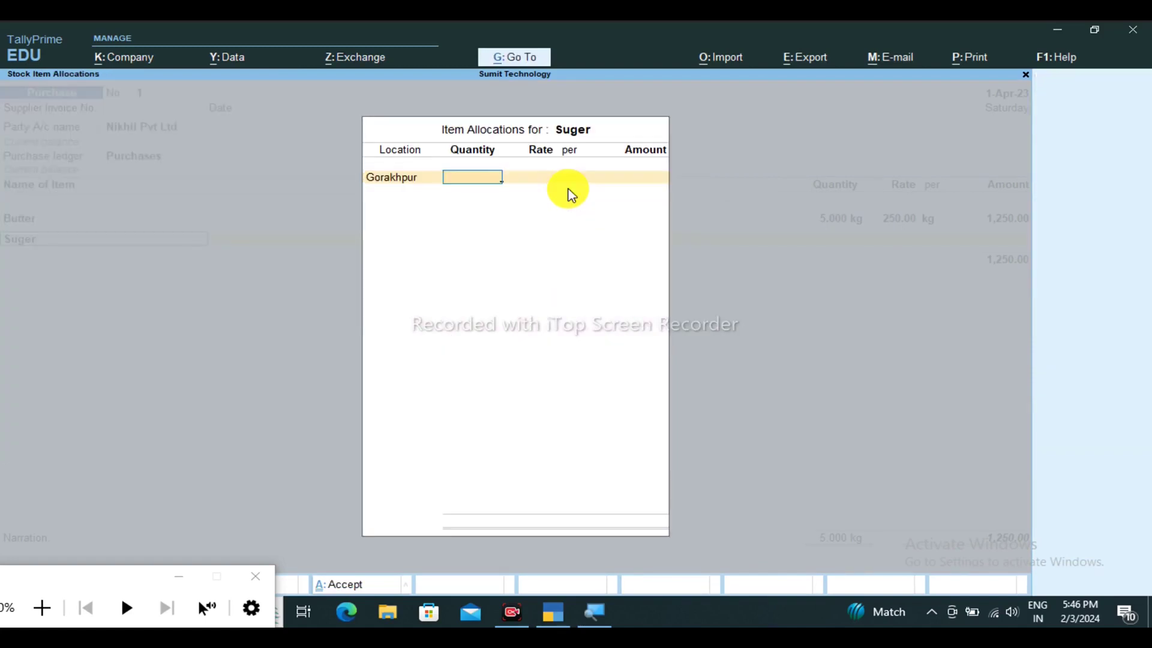
Allocate 8 kg of Suger at Gorakhpur at a rate of 40 per kg and return to the voucher
{"action": "type", "text": "8"}
{"action": "key", "text": "Return"}
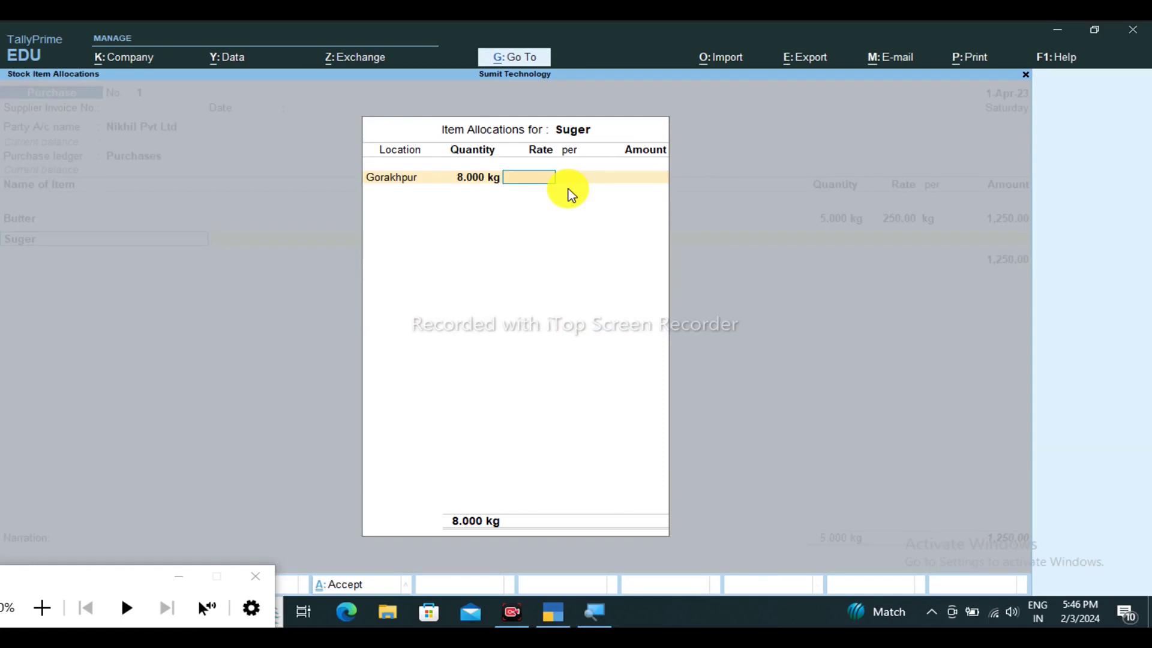
{"action": "type", "text": "40"}
{"action": "key", "text": "Return"}
{"action": "key", "text": "Return"}
{"action": "key", "text": "Return"}
{"action": "key", "text": "Return"}
{"action": "key", "text": "Return"}
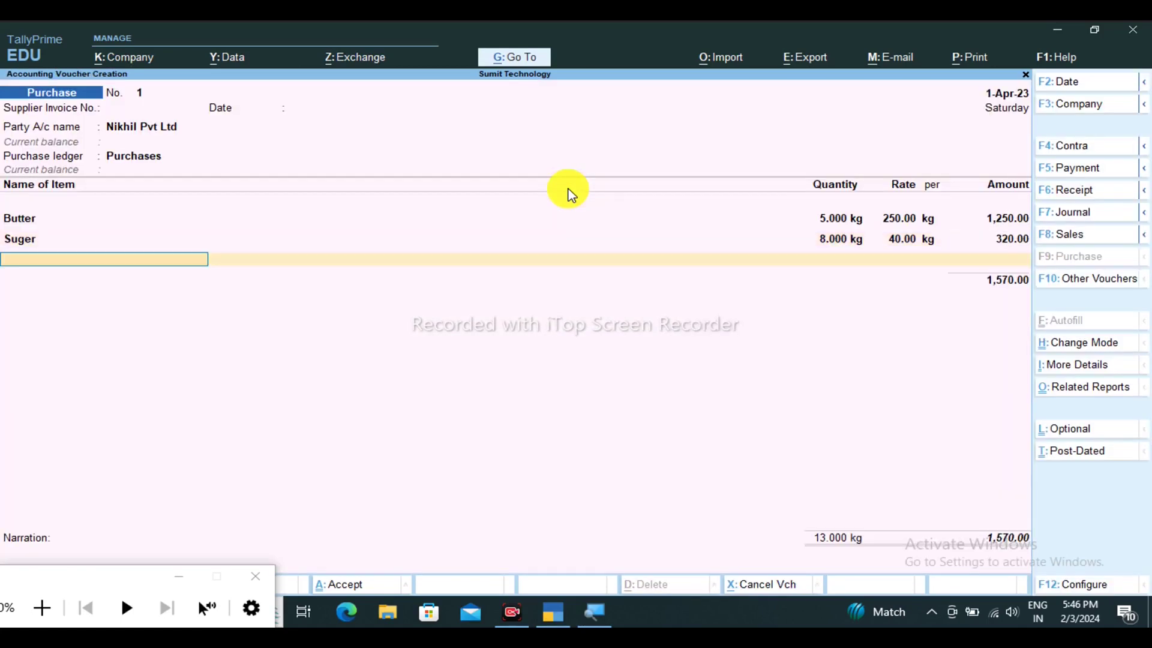
Create a stock item named Flour under Primary with unit kg and default GST details from the next item line
{"action": "key", "text": "alt+c"}
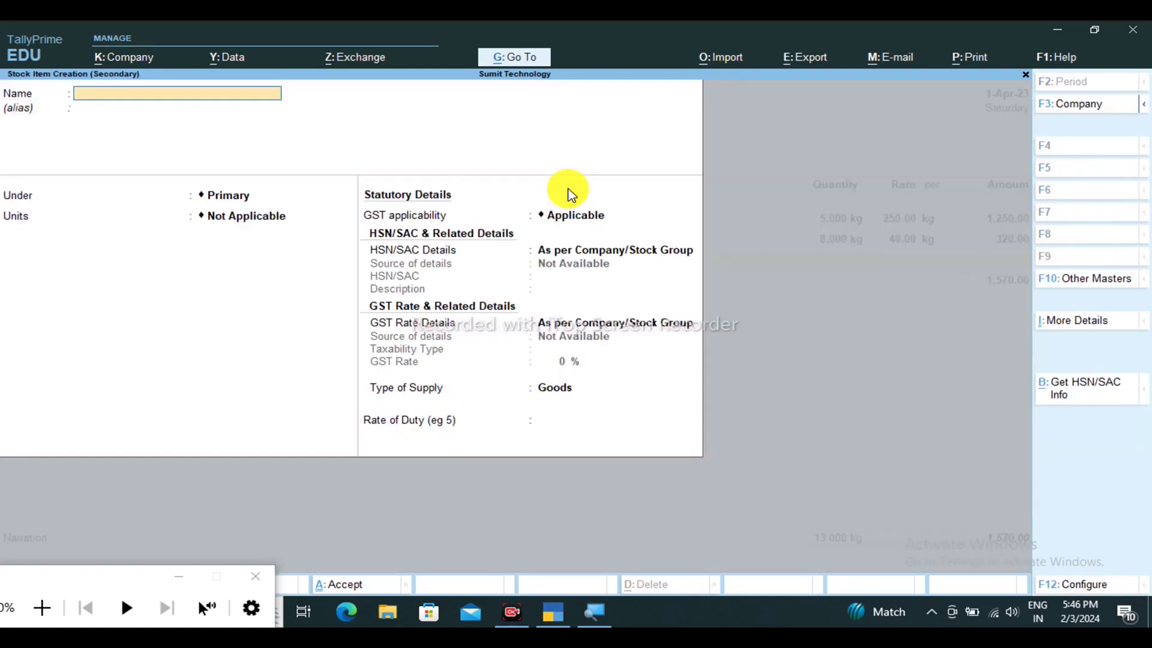
{"action": "type", "text": "Flourrr"}
{"action": "key", "text": "BackSpace"}
{"action": "key", "text": "Return"}
{"action": "key", "text": "Return"}
{"action": "key", "text": "Return"}
{"action": "key", "text": "Down"}
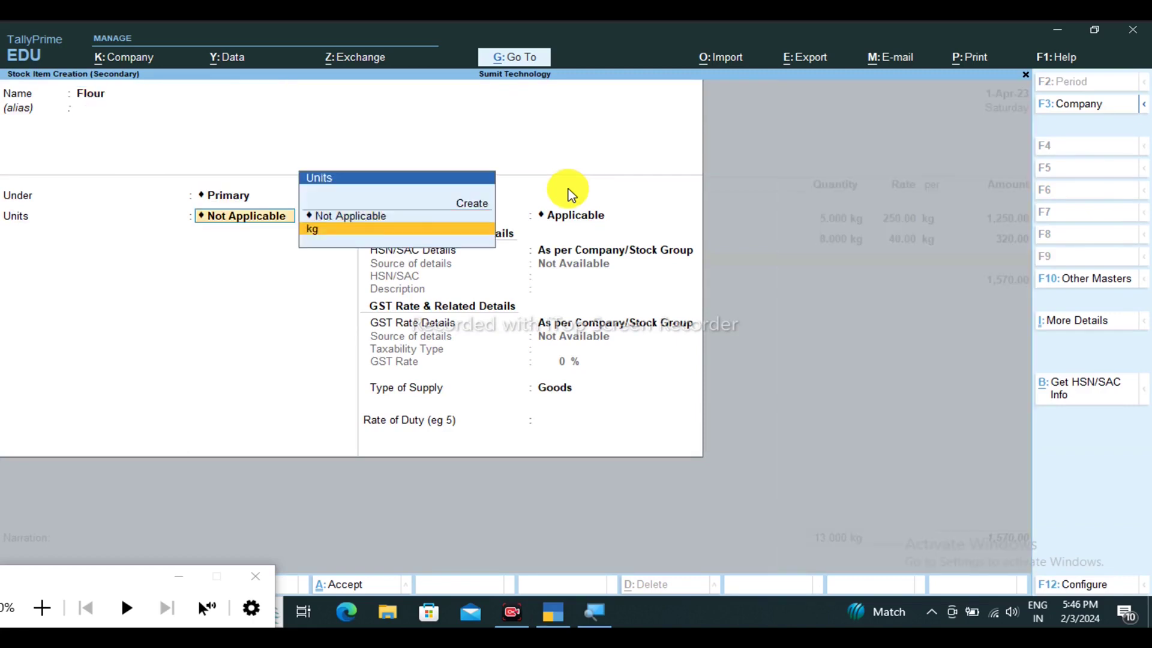
{"action": "key", "text": "Return"}
{"action": "key", "text": "Return"}
{"action": "key", "text": "Return"}
{"action": "key", "text": "Return"}
{"action": "key", "text": "Return"}
{"action": "key", "text": "Return"}
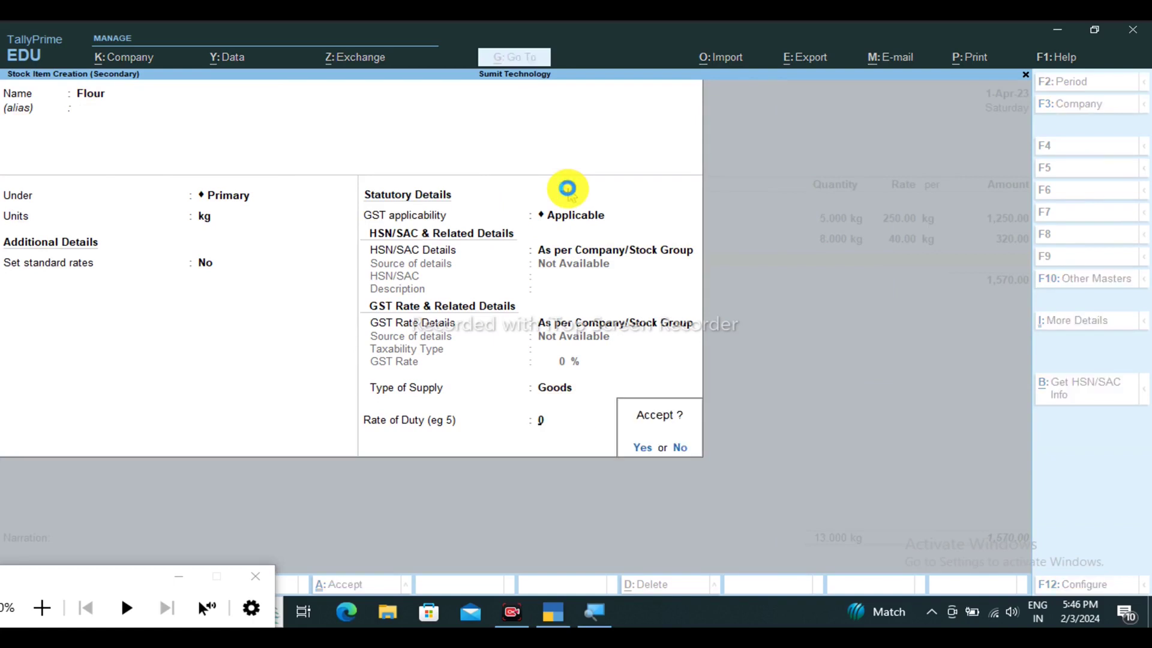
{"action": "key", "text": "Return"}
Allocate 12 kg of Flour to the Gorakhpur location at a rate of 20 per kg and return to the voucher
{"action": "key", "text": "Return"}
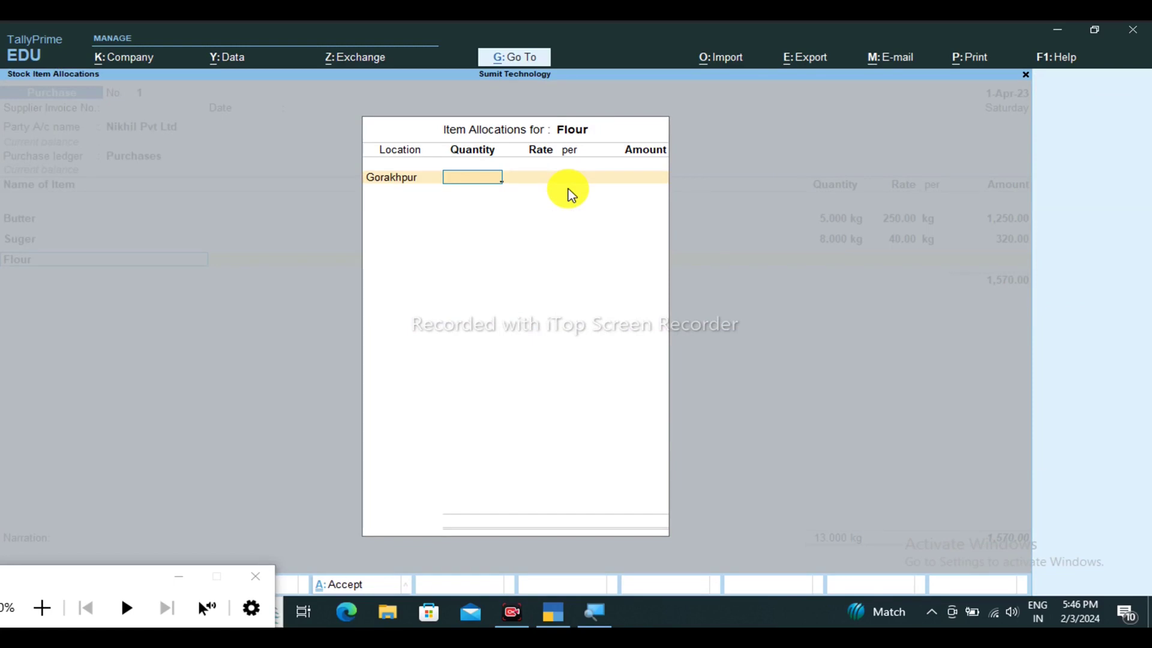
{"action": "type", "text": "12"}
{"action": "key", "text": "Return"}
{"action": "type", "text": "20"}
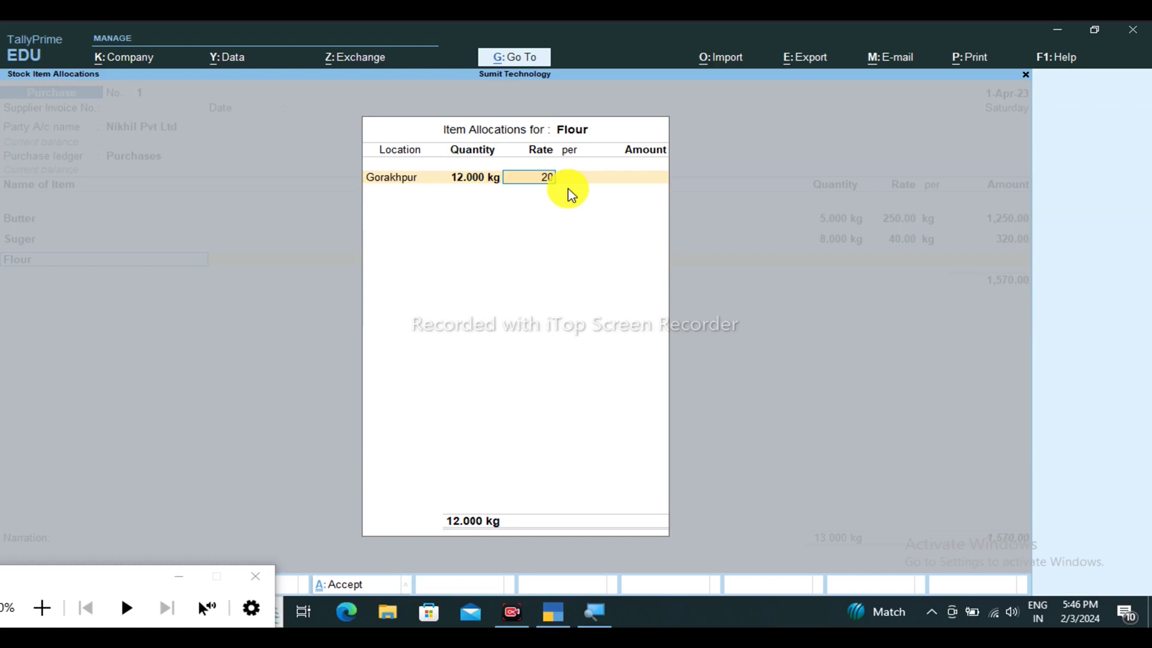
{"action": "key", "text": "Return"}
{"action": "key", "text": "Return"}
{"action": "key", "text": "Return"}
{"action": "key", "text": "Return"}
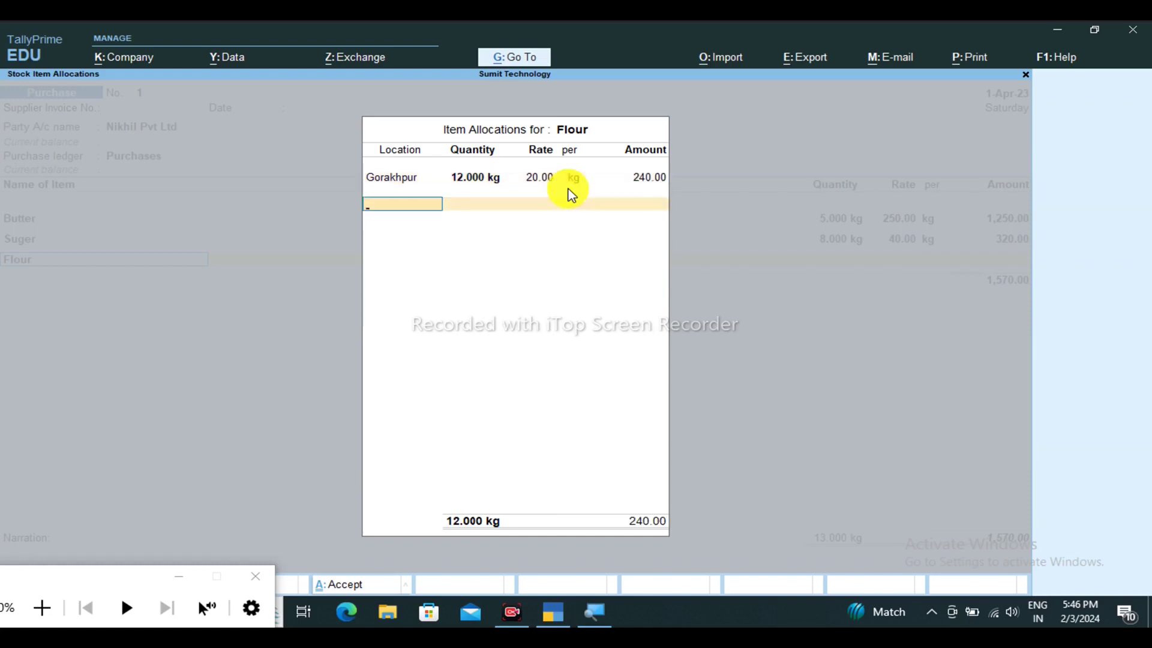
{"action": "key", "text": "Return"}
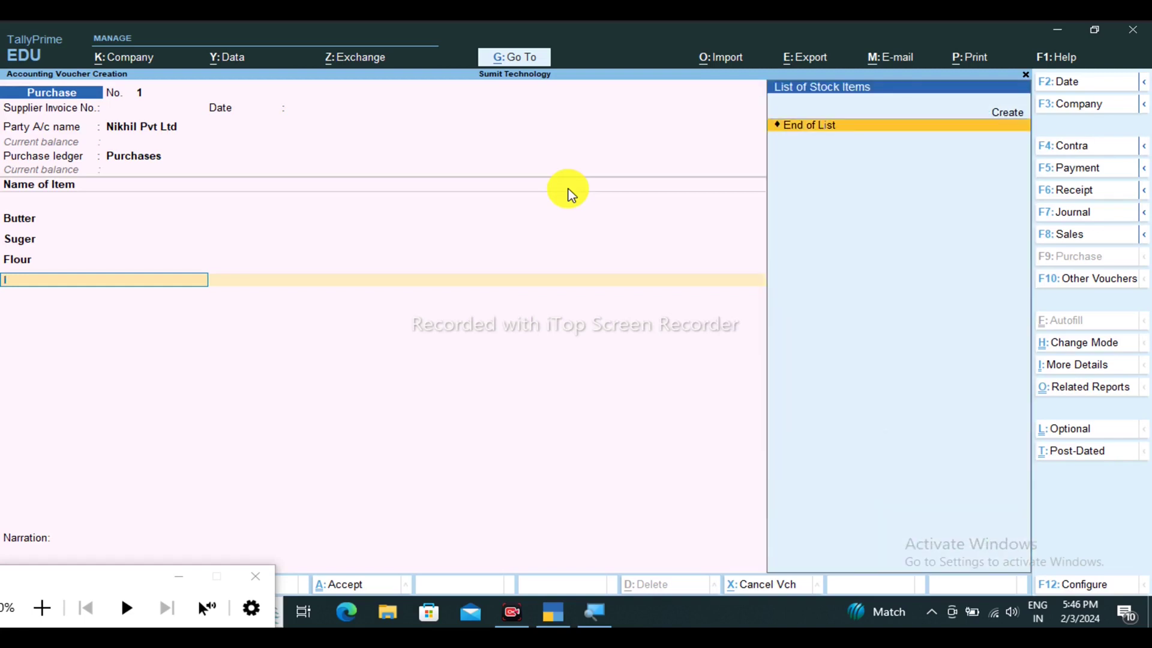
Create a stock item named Milk under Primary with unit kg and default GST details from the next item line
{"action": "key", "text": "alt+c"}
{"action": "type", "text": "Mil"}
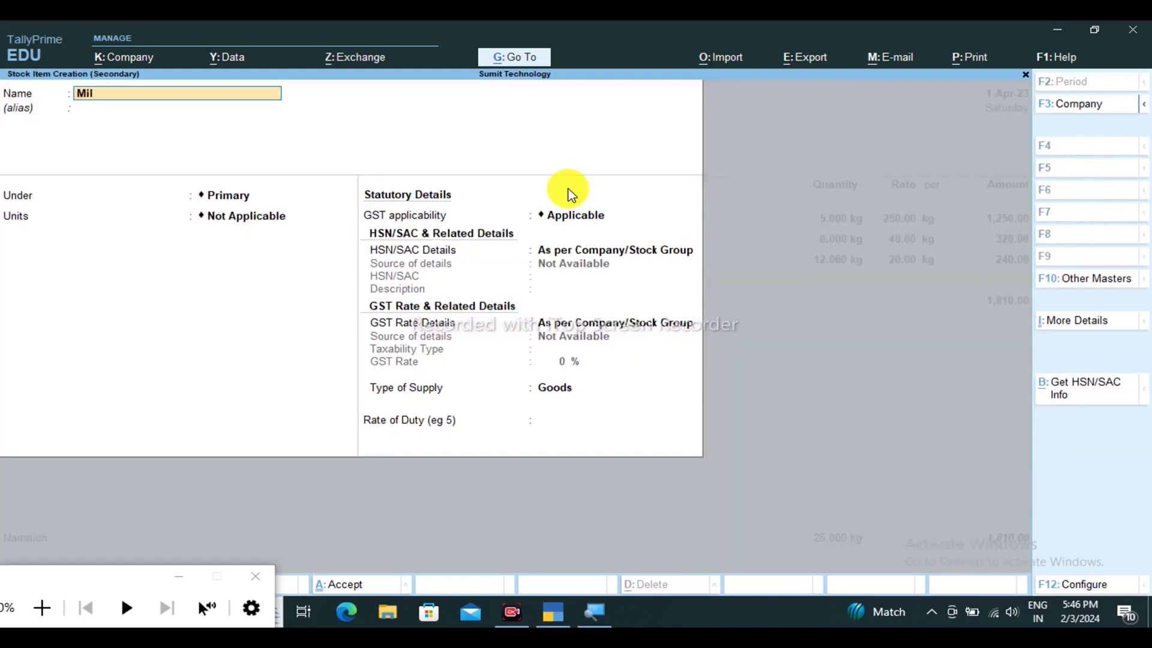
{"action": "type", "text": "k"}
{"action": "key", "text": "Return"}
{"action": "key", "text": "Return"}
{"action": "key", "text": "Return"}
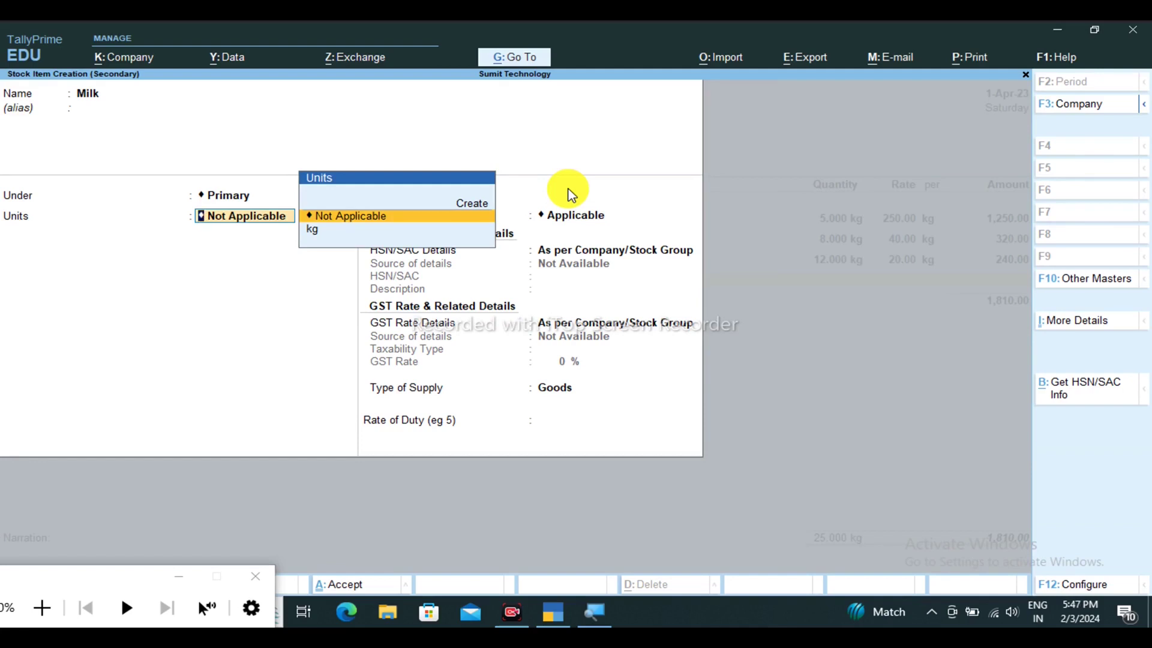
{"action": "key", "text": "Down"}
{"action": "key", "text": "Return"}
{"action": "key", "text": "Return"}
{"action": "key", "text": "Return"}
{"action": "key", "text": "Return"}
{"action": "key", "text": "Return"}
{"action": "key", "text": "Return"}
{"action": "key", "text": "Return"}
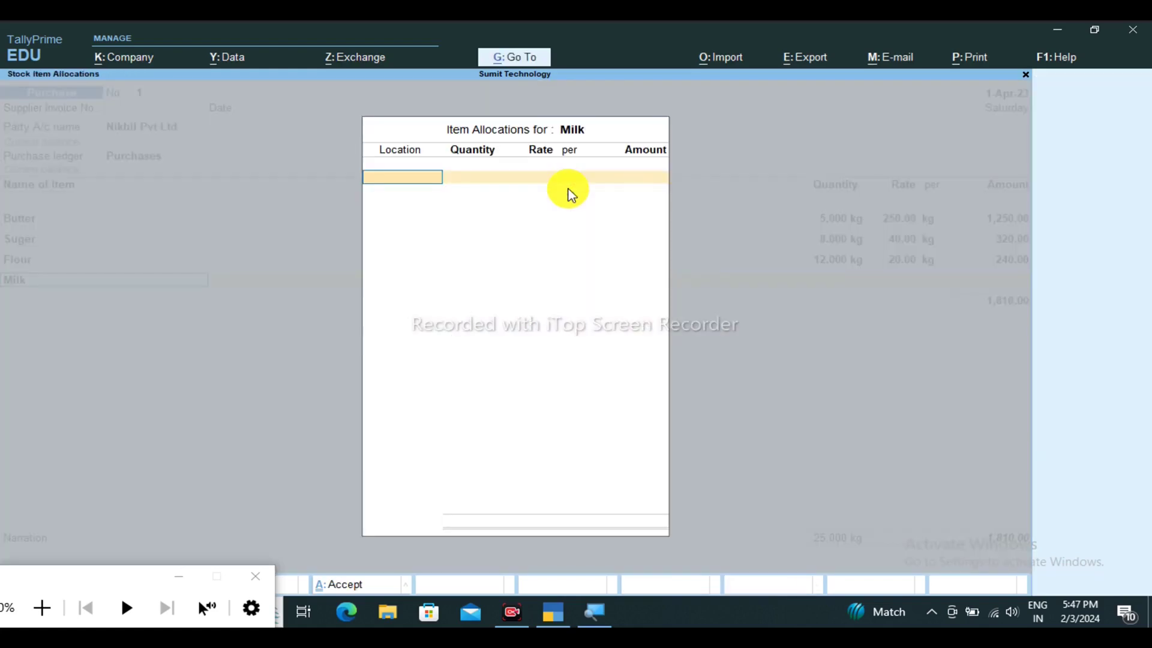
Allocate 18 kg of Milk to the Gorakhpur location at a rate of 60 per kg and return to the voucher
{"action": "key", "text": "Return"}
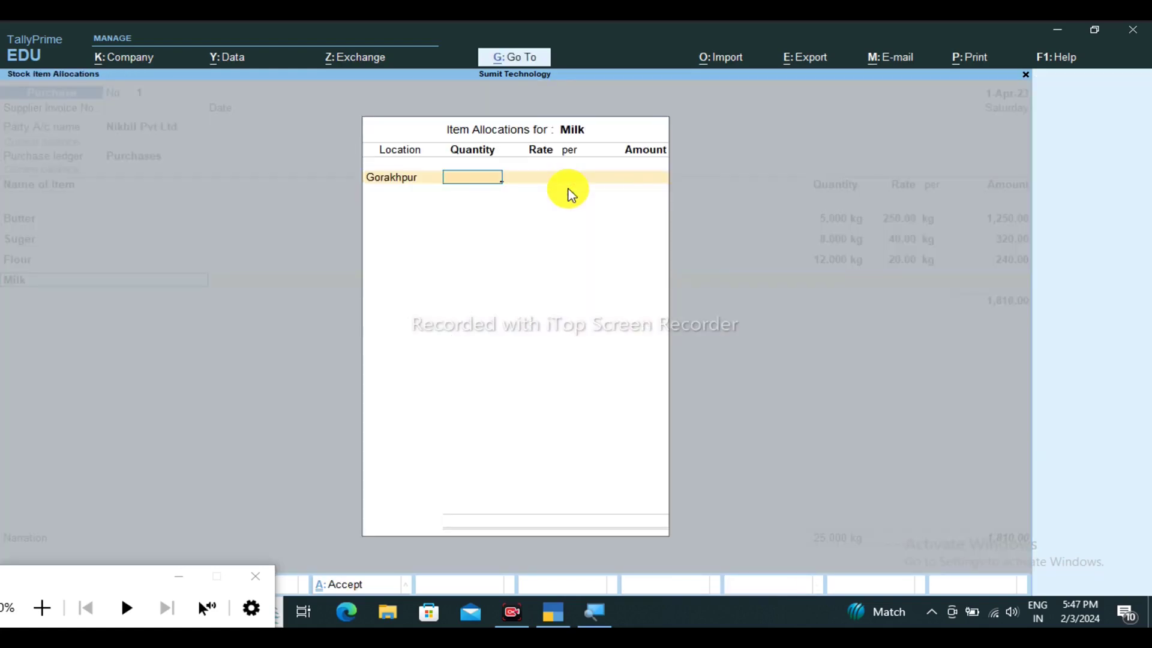
{"action": "type", "text": "18"}
{"action": "key", "text": "Return"}
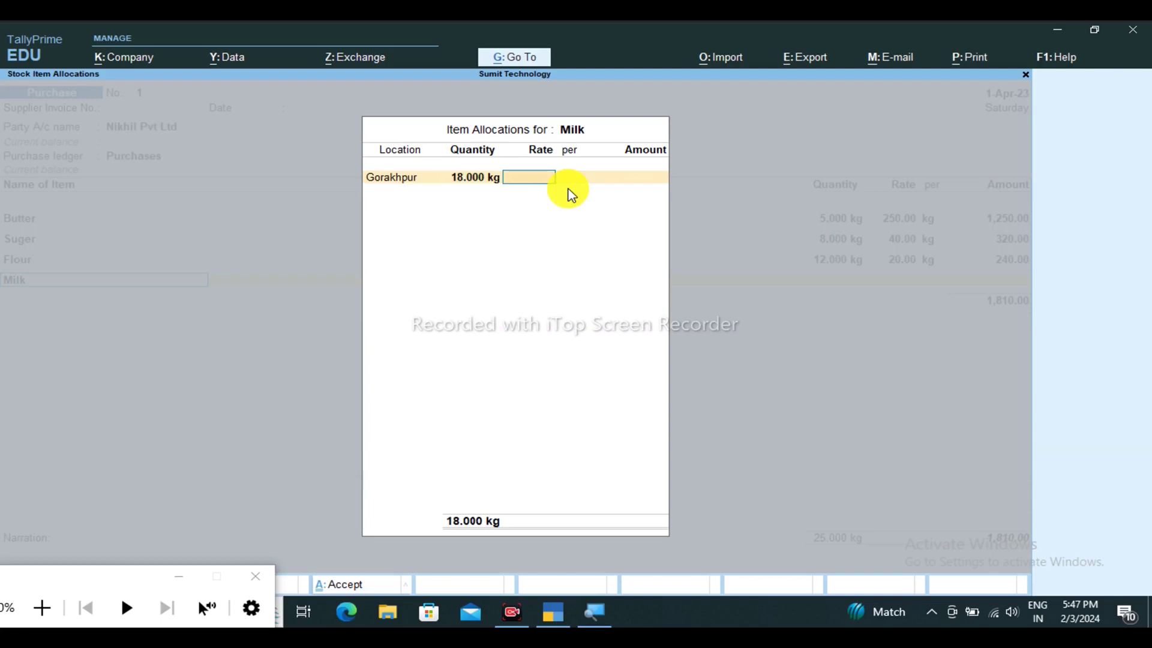
{"action": "type", "text": "60"}
{"action": "key", "text": "Return"}
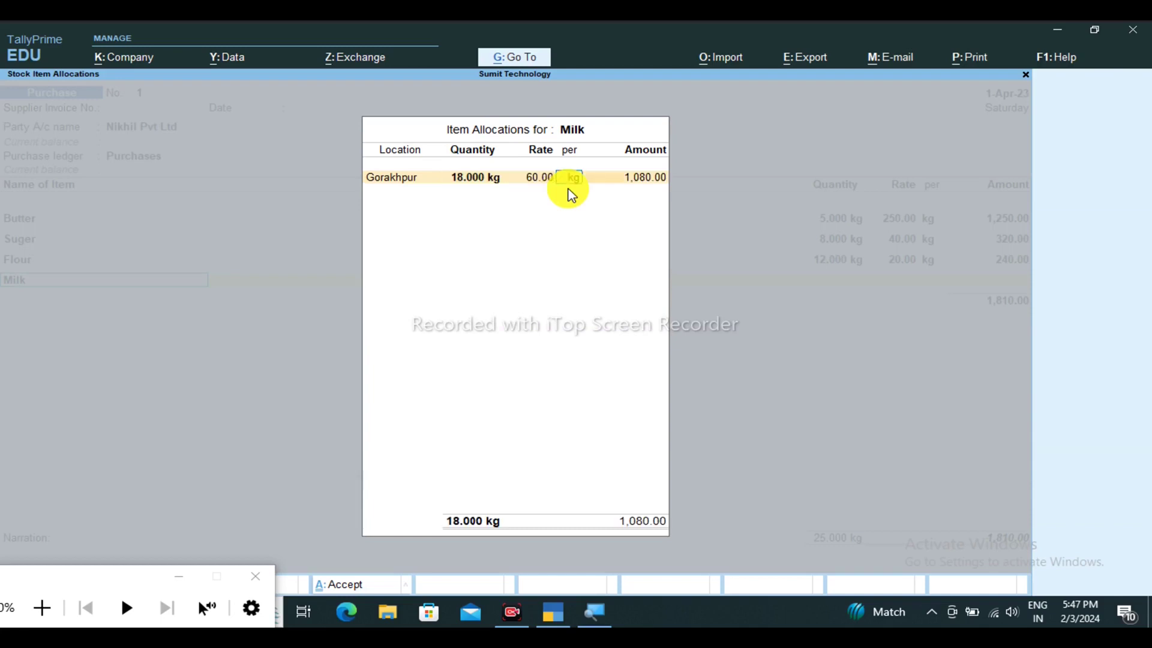
{"action": "key", "text": "Return"}
{"action": "key", "text": "Return"}
{"action": "key", "text": "Return"}
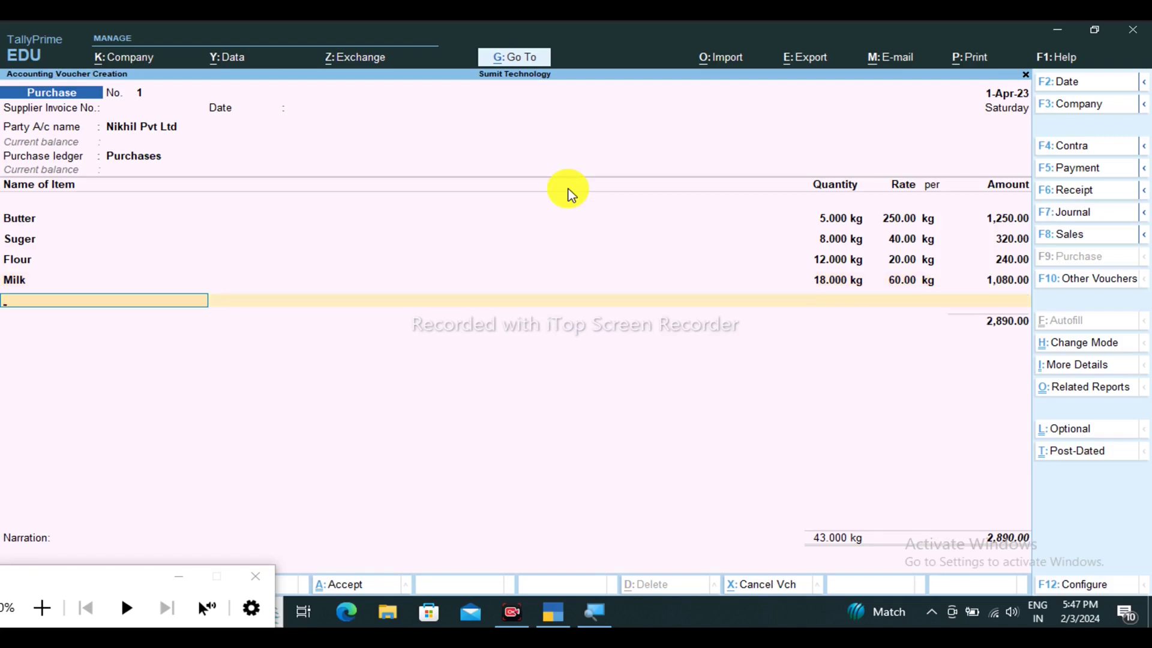
Start a new stock item from the next item line and name it Cholocklate Cake Unsweet
{"action": "key", "text": "alt+c"}
{"action": "type", "text": "Cholocklate"}
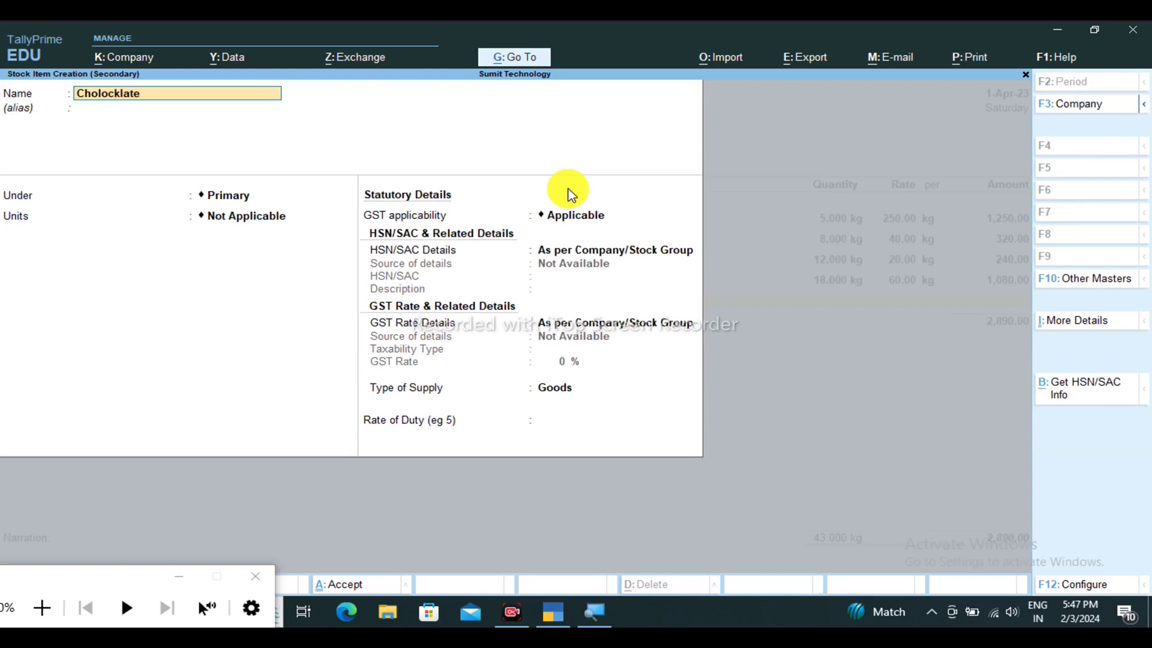
{"action": "type", "text": " Cake"}
{"action": "key", "text": "Return"}
{"action": "key", "text": "Return"}
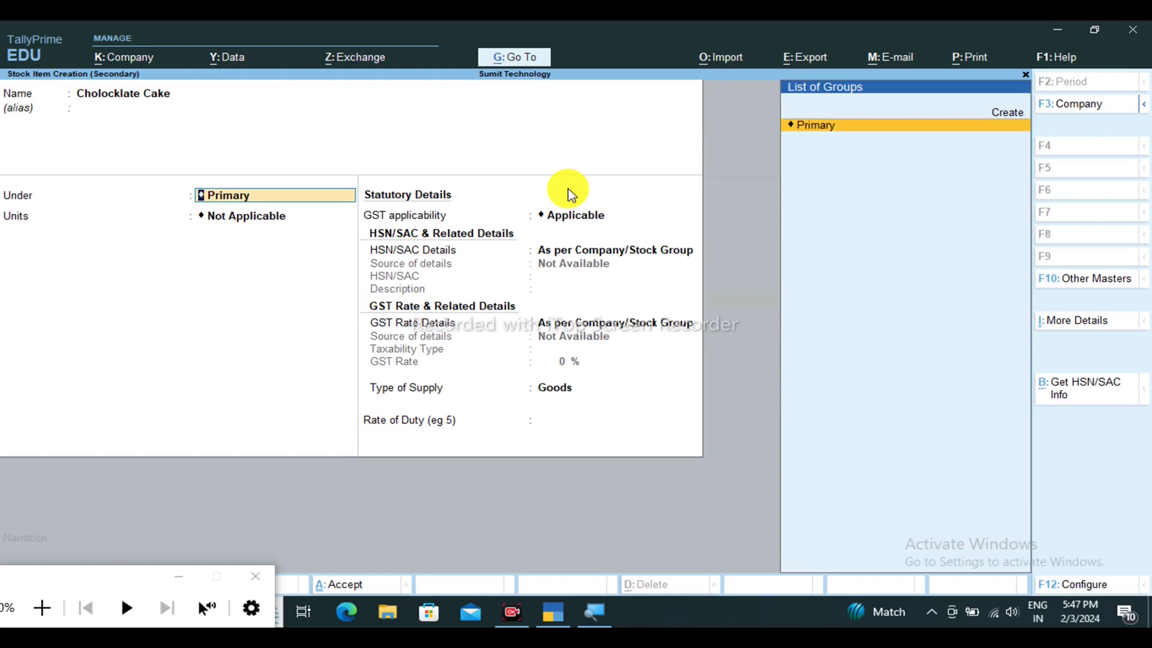
{"action": "key", "text": "BackSpace"}
{"action": "key", "text": "BackSpace"}
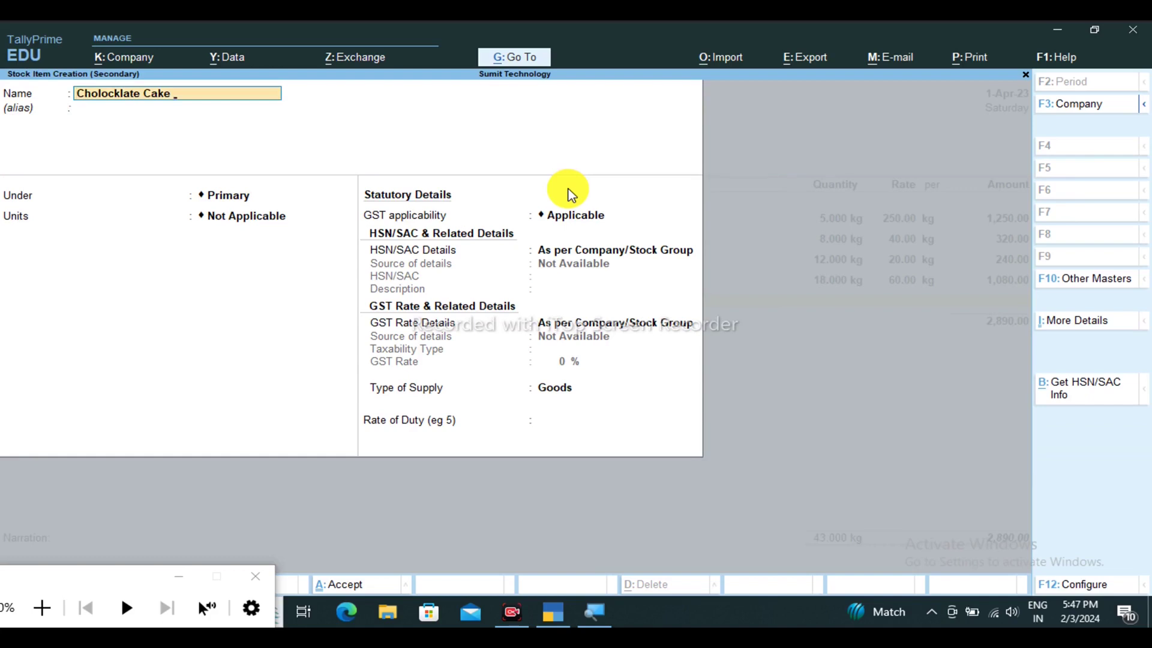
{"action": "type", "text": "Unswe"}
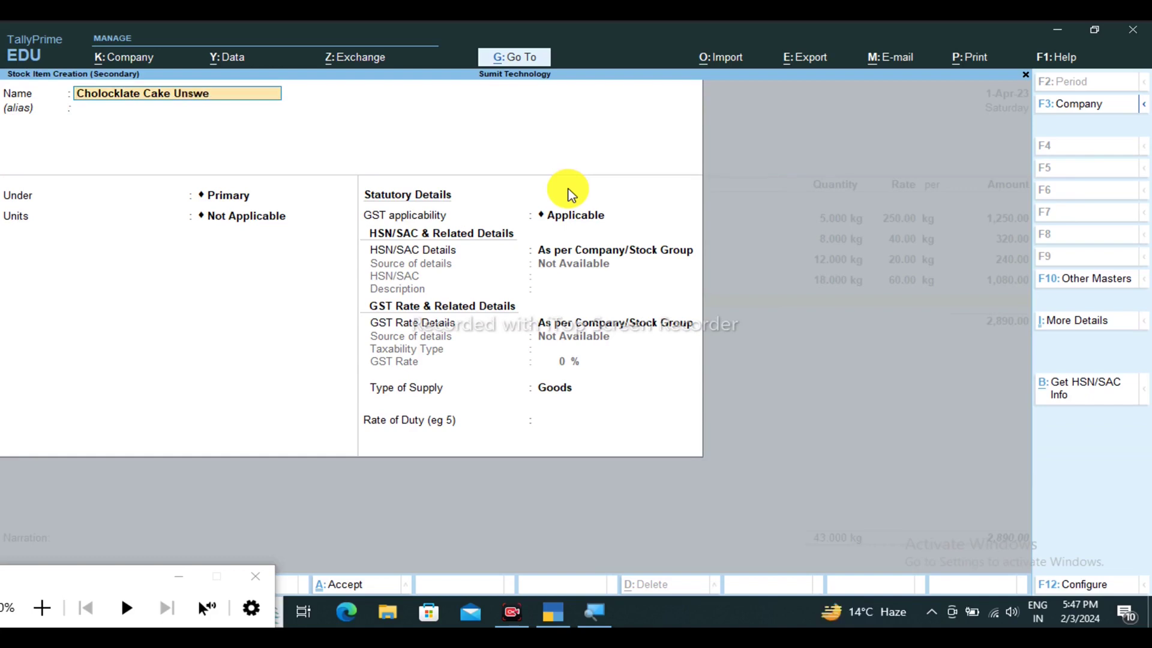
{"action": "type", "text": "et"}
{"action": "key", "text": "Return"}
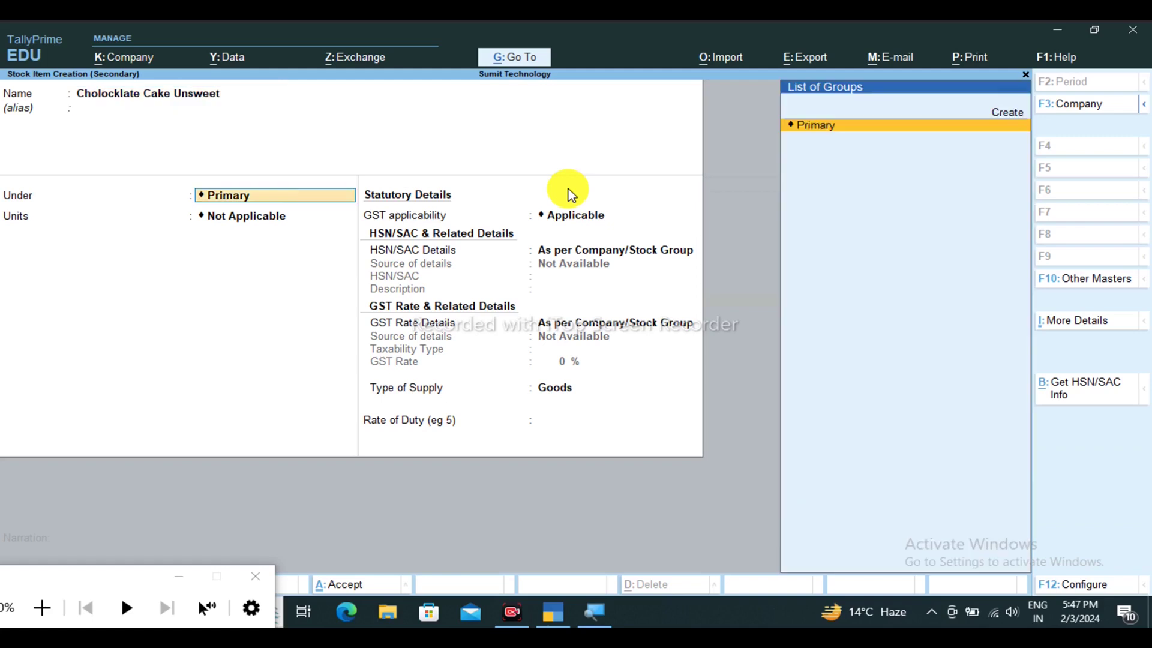
Put Cholocklate Cake Unsweet under Primary with unit kg and save it with the default GST details
{"action": "key", "text": "Return"}
{"action": "key", "text": "BackSpace"}
{"action": "key", "text": "Down"}
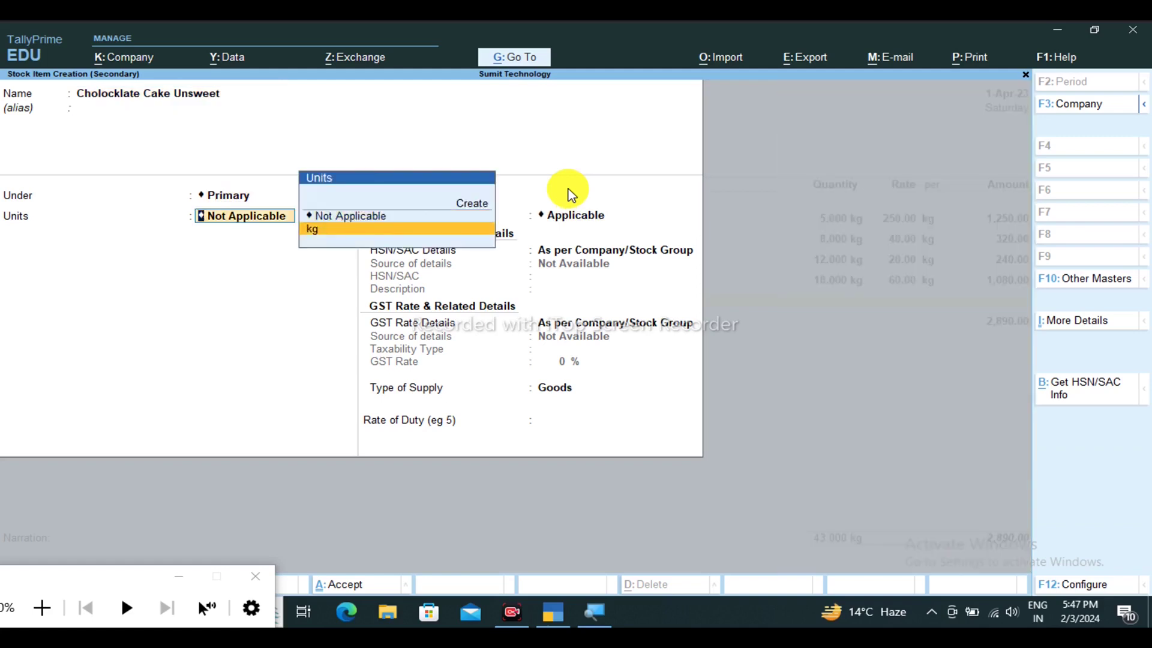
{"action": "key", "text": "Return"}
{"action": "key", "text": "Return"}
{"action": "key", "text": "Return"}
{"action": "key", "text": "Return"}
{"action": "key", "text": "Return"}
{"action": "key", "text": "Return"}
{"action": "key", "text": "Return"}
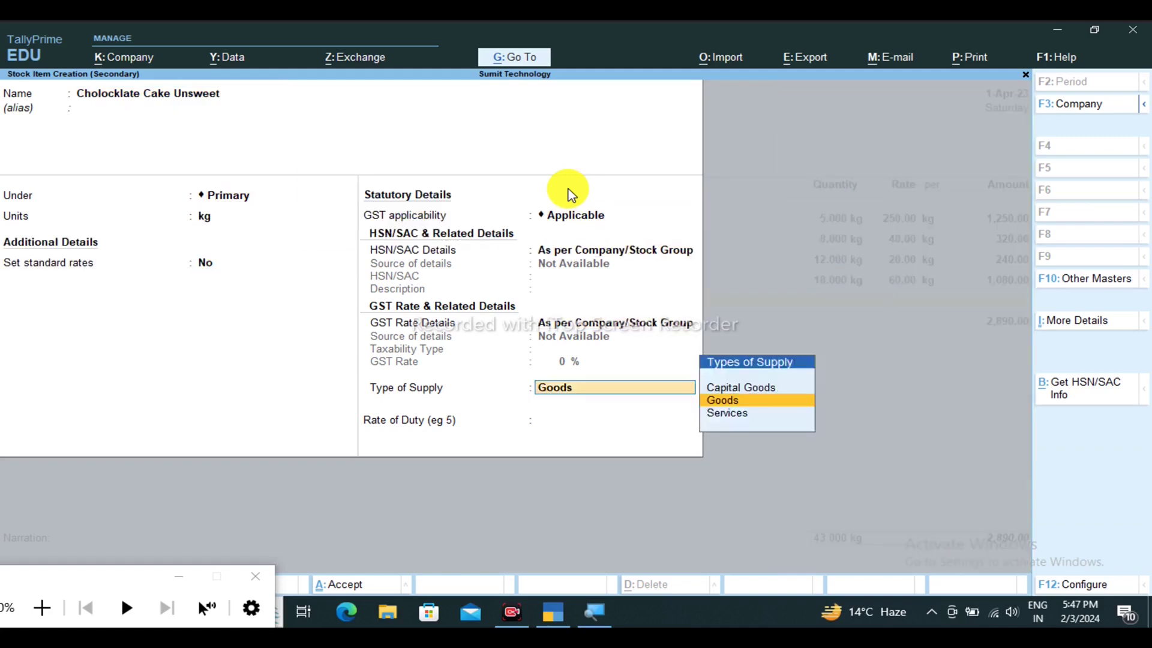
{"action": "key", "text": "Return"}
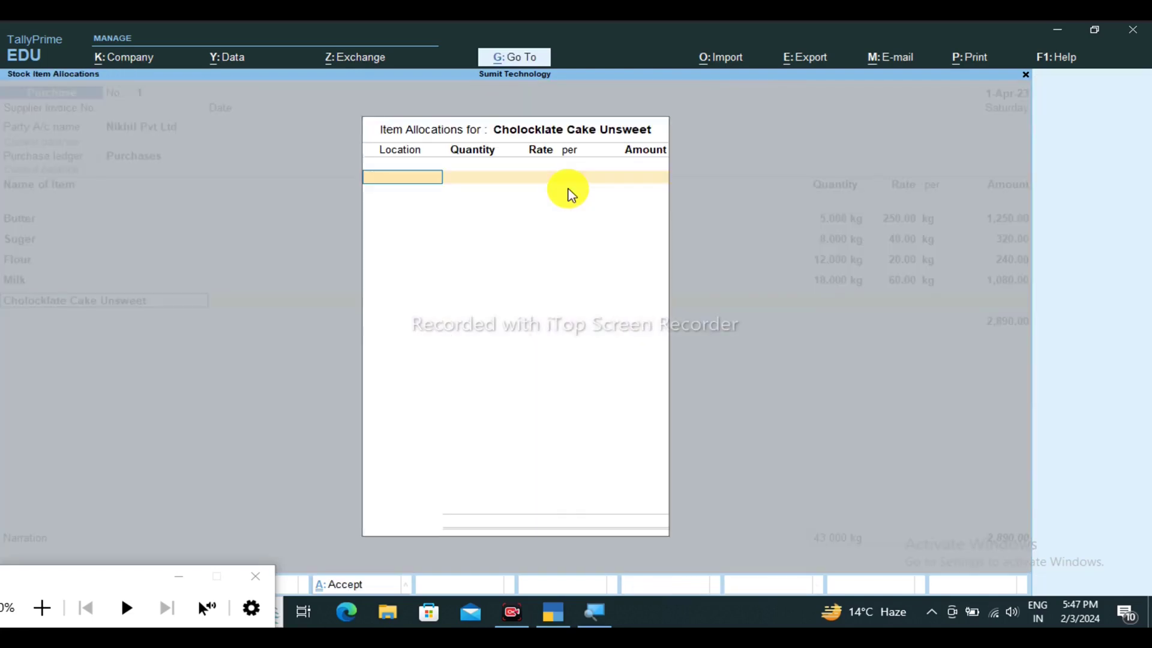
Allocate 6 kg of Cholocklate Cake Unsweet to the Gorakhpur location at a rate of 600 per kg and return to the voucher
{"action": "key", "text": "Return"}
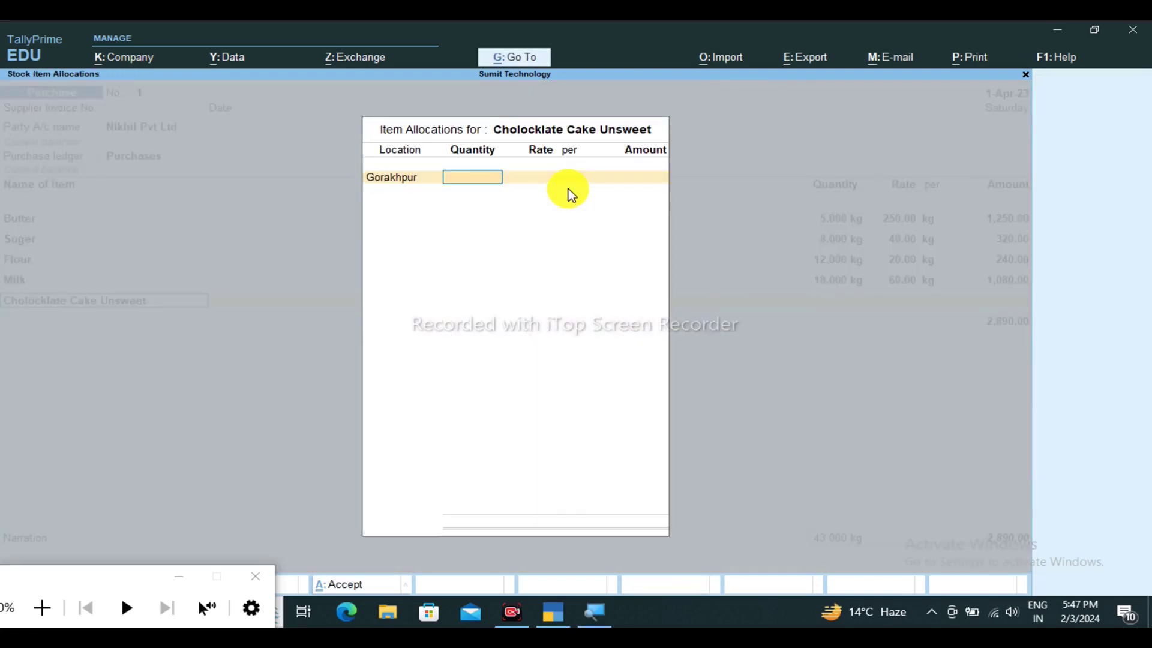
{"action": "type", "text": "6"}
{"action": "key", "text": "Return"}
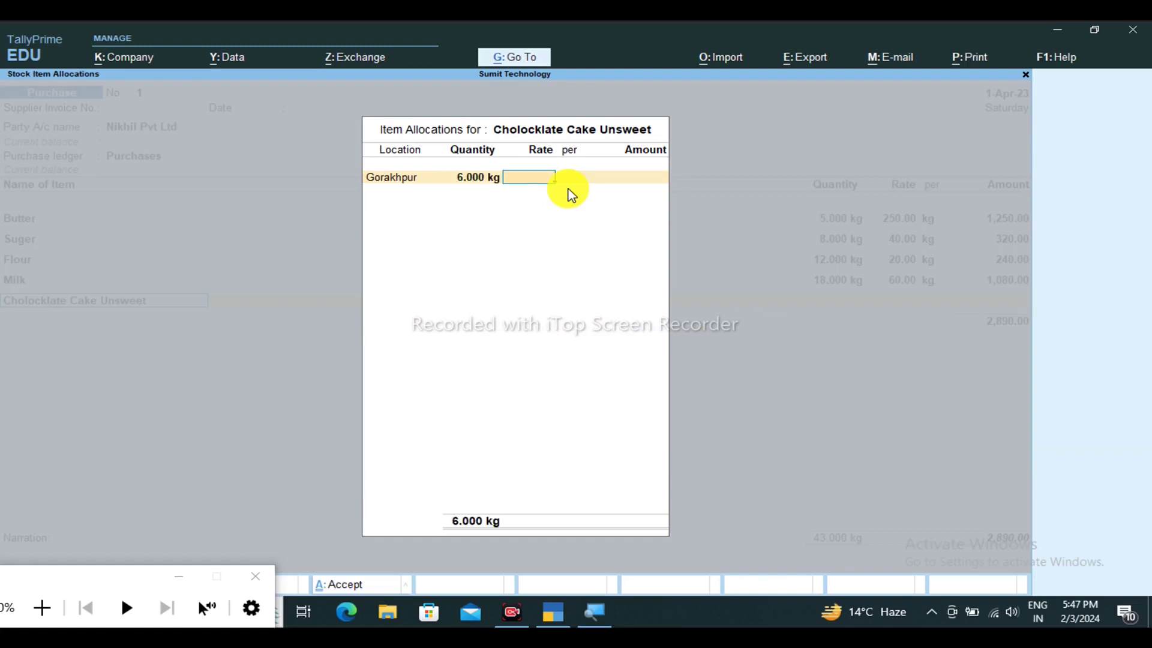
{"action": "type", "text": "600"}
{"action": "key", "text": "Return"}
{"action": "key", "text": "Return"}
{"action": "key", "text": "Return"}
{"action": "key", "text": "Return"}
{"action": "key", "text": "Return"}
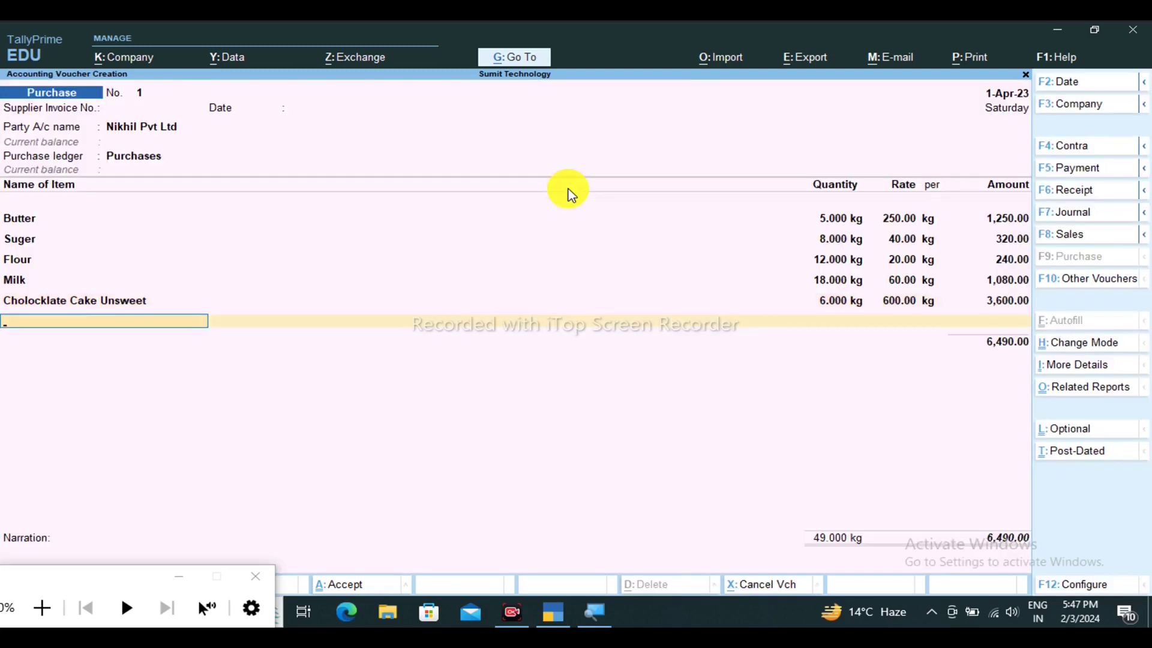
Start a new stock item named Egg under Primary from the next item line
{"action": "key", "text": "alt+c"}
{"action": "type", "text": "Egg"}
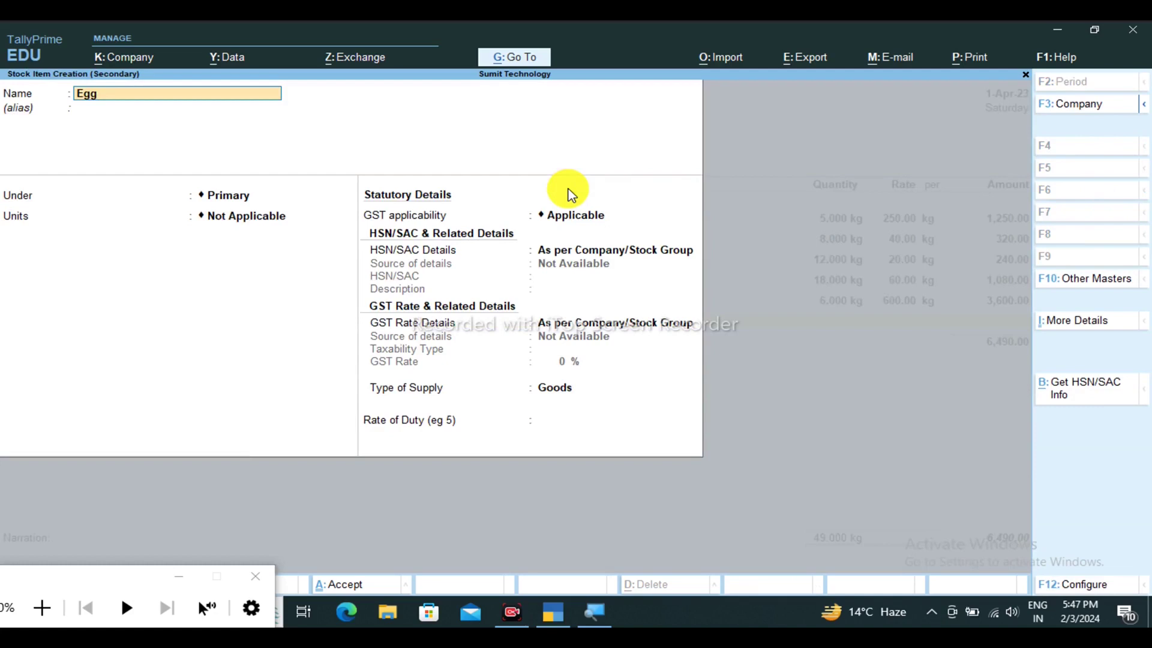
{"action": "key", "text": "Return"}
{"action": "key", "text": "Return"}
{"action": "key", "text": "Return"}
Create a unit pcs for Egg and save the item with the default GST details
{"action": "key", "text": "Up"}
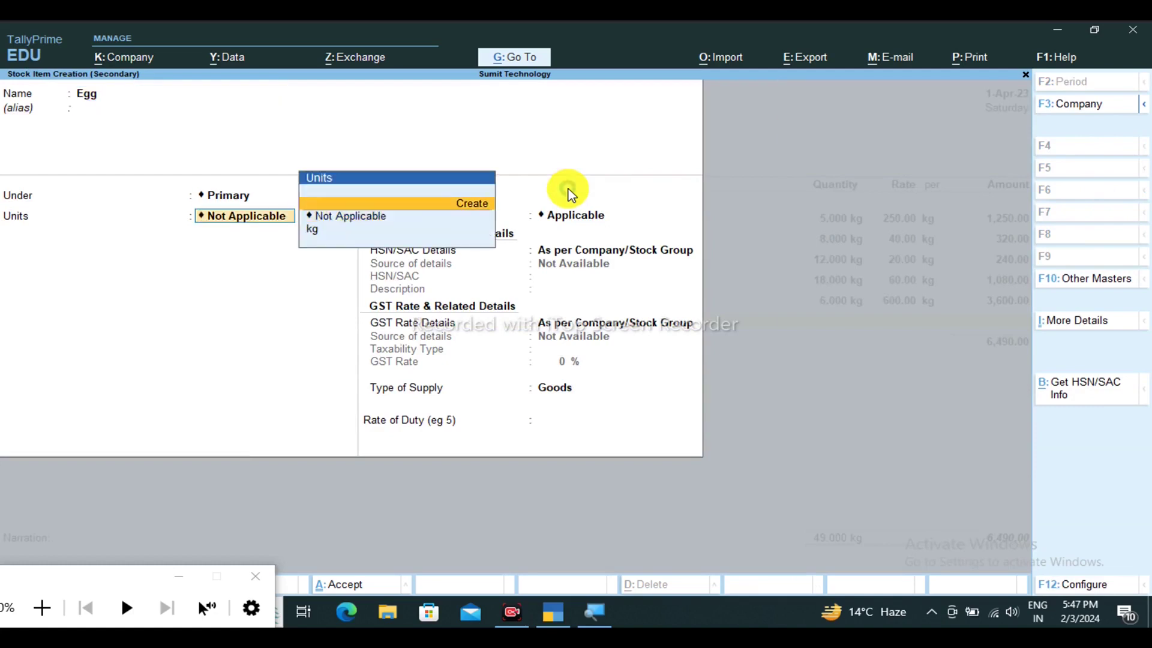
{"action": "key", "text": "Return"}
{"action": "type", "text": "p"}
{"action": "key", "text": "Return"}
{"action": "key", "text": "Return"}
{"action": "key", "text": "Return"}
{"action": "key", "text": "Return"}
{"action": "key", "text": "Return"}
{"action": "key", "text": "Return"}
{"action": "key", "text": "Return"}
{"action": "key", "text": "Return"}
{"action": "key", "text": "Return"}
{"action": "key", "text": "Return"}
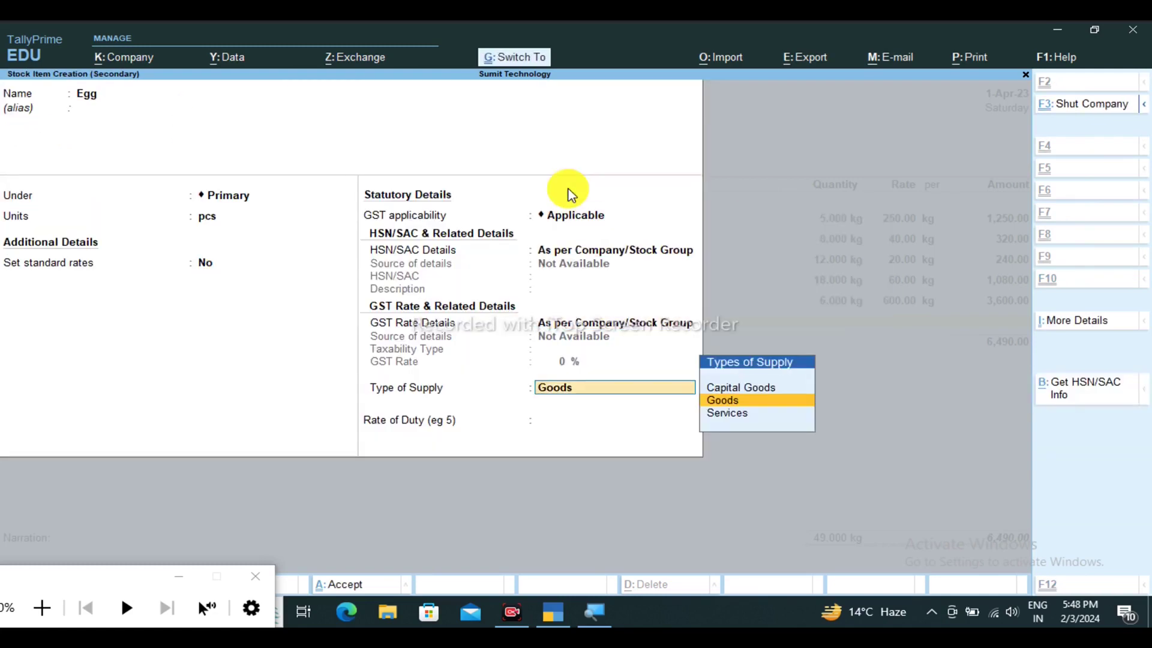
{"action": "key", "text": "ctrl+a"}
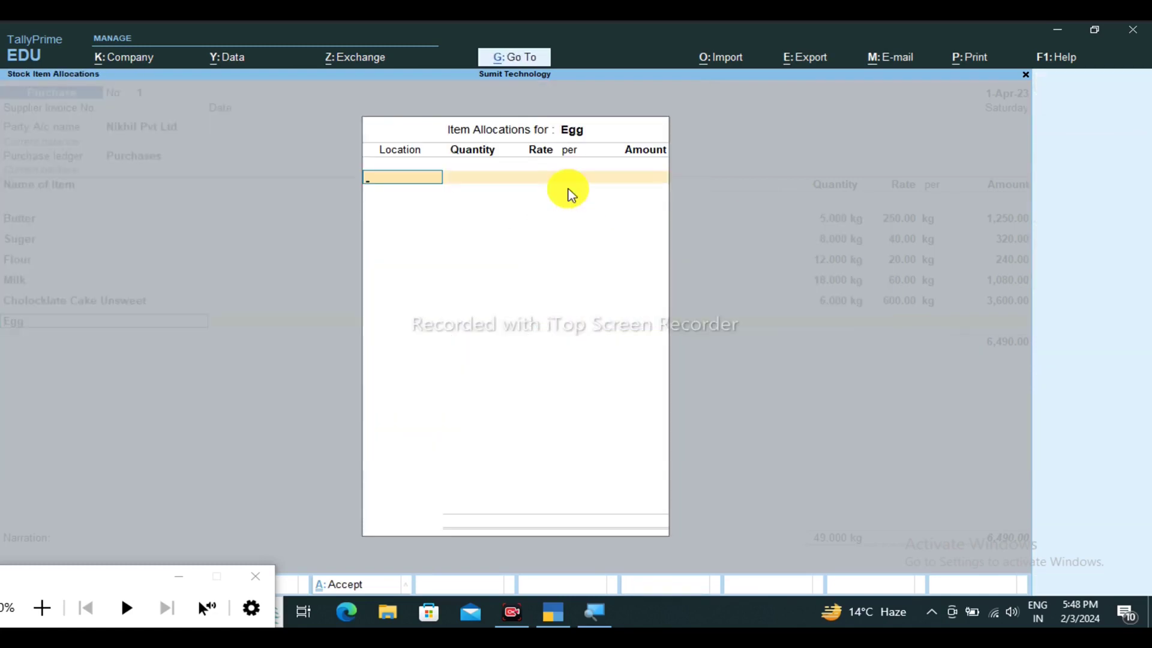
Allocate 100 pcs of Egg to the Gorakhpur location at a rate of 20 per piece and return to the voucher
{"action": "key", "text": "Return"}
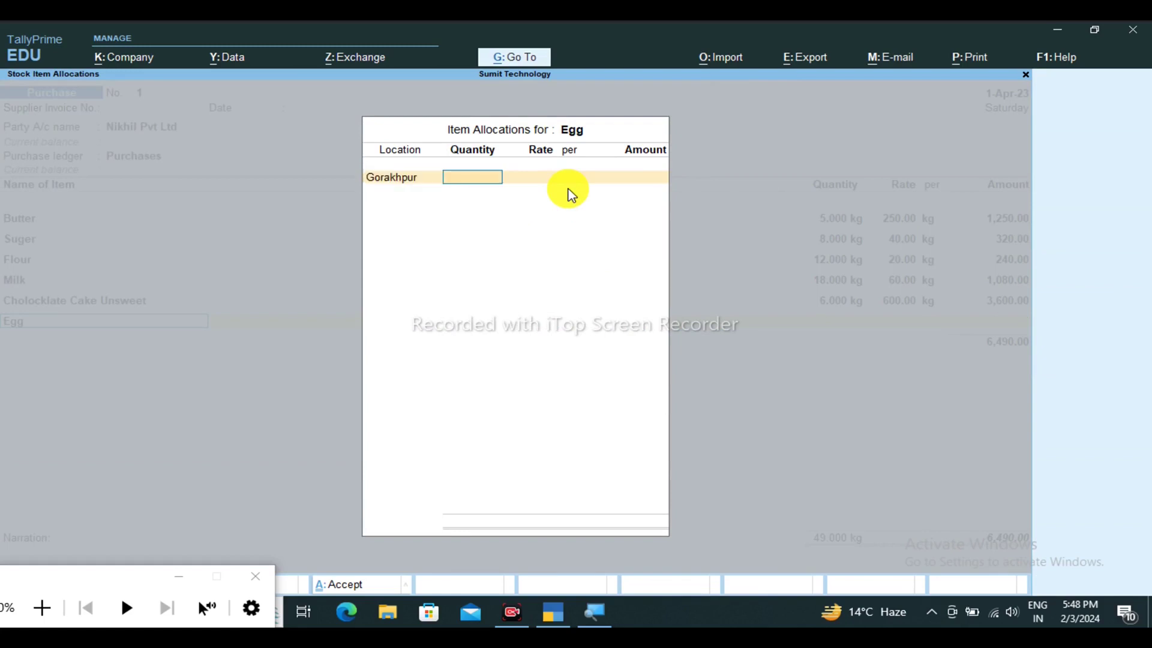
{"action": "type", "text": "100"}
{"action": "key", "text": "Return"}
{"action": "type", "text": "20"}
{"action": "key", "text": "Return"}
{"action": "key", "text": "Return"}
{"action": "key", "text": "Return"}
{"action": "key", "text": "Return"}
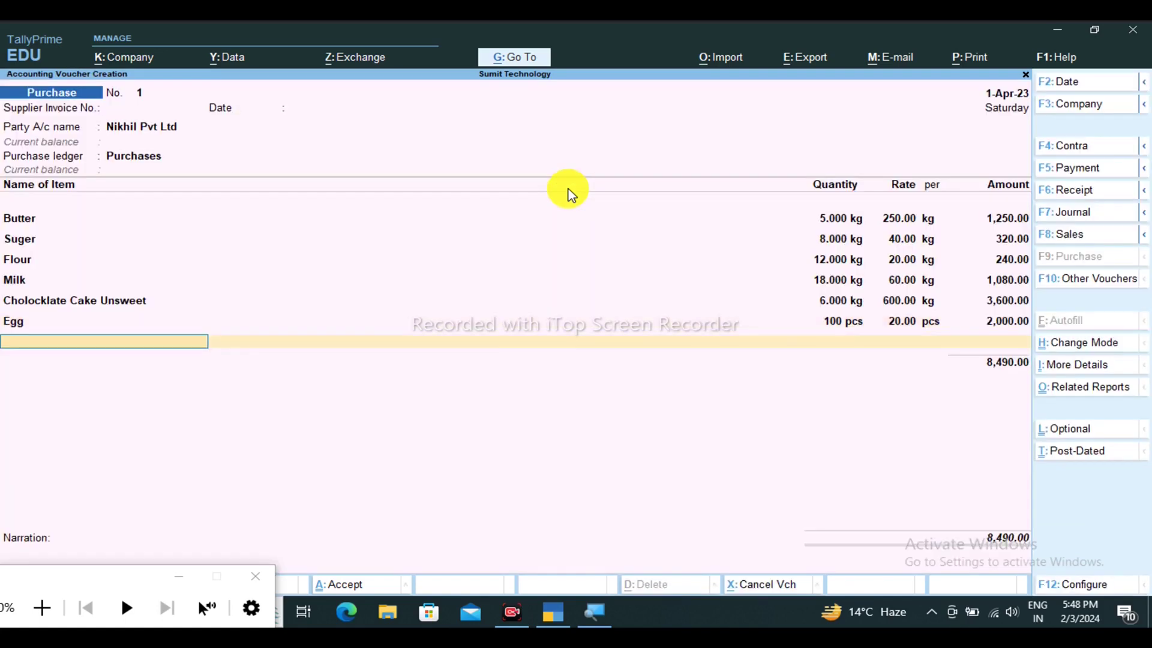
Create a stock item named Vanilla Extract under Primary with unit kg and default GST details from the next item line
{"action": "key", "text": "alt+c"}
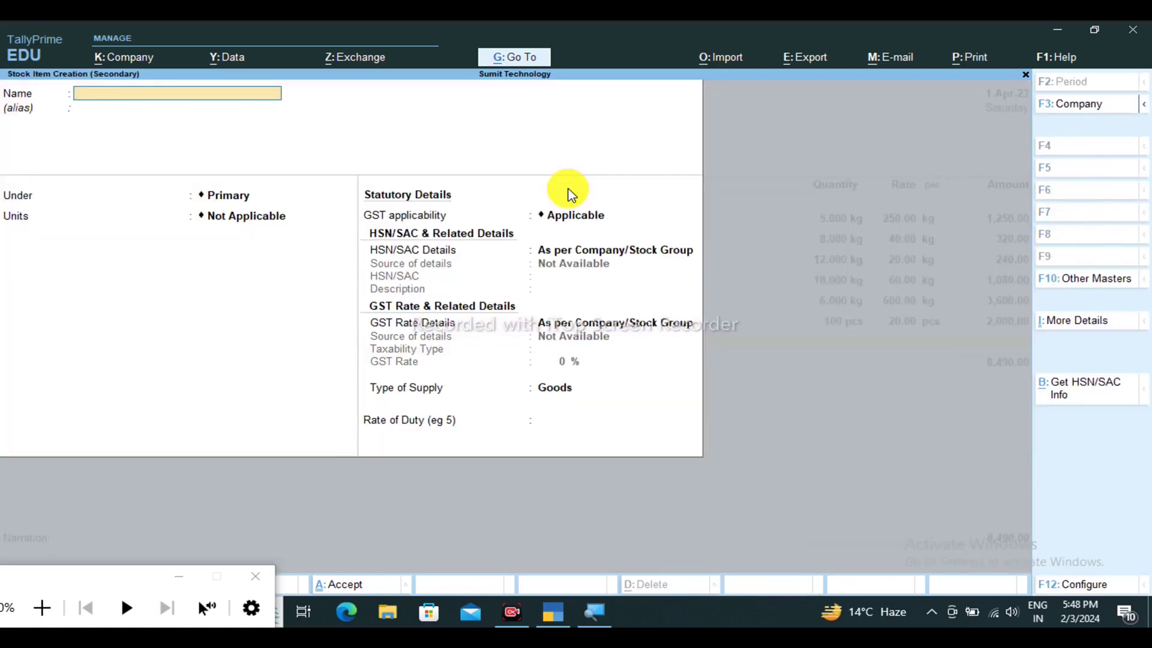
{"action": "type", "text": "Vanilla Extract"}
{"action": "key", "text": "Return"}
{"action": "key", "text": "Return"}
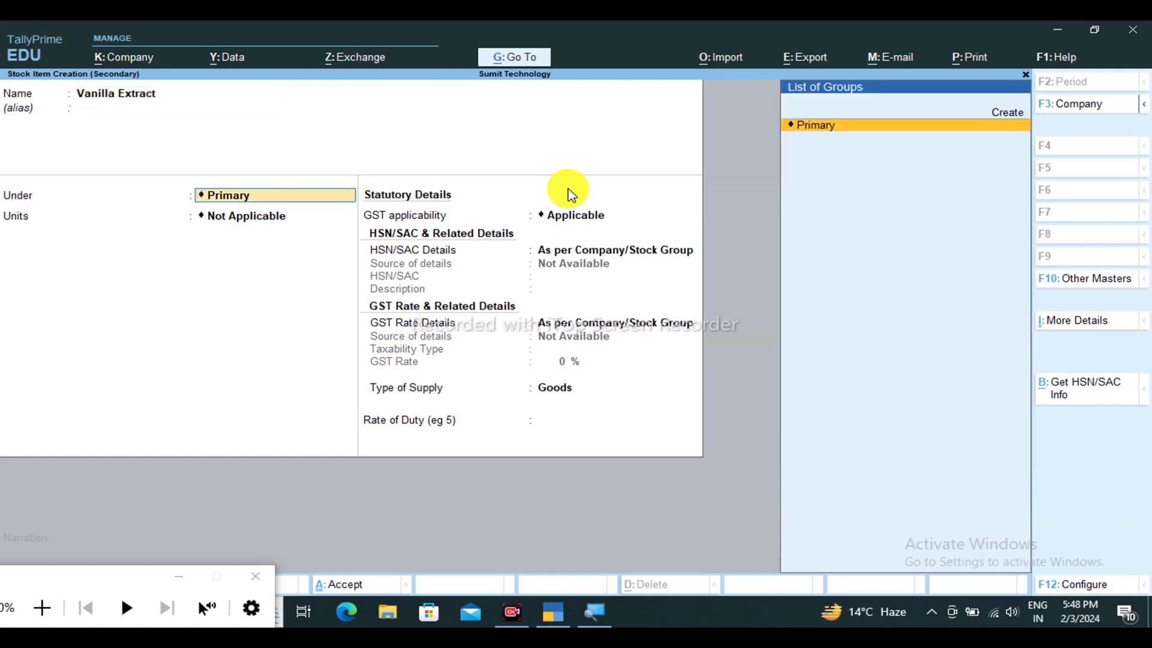
{"action": "key", "text": "Return"}
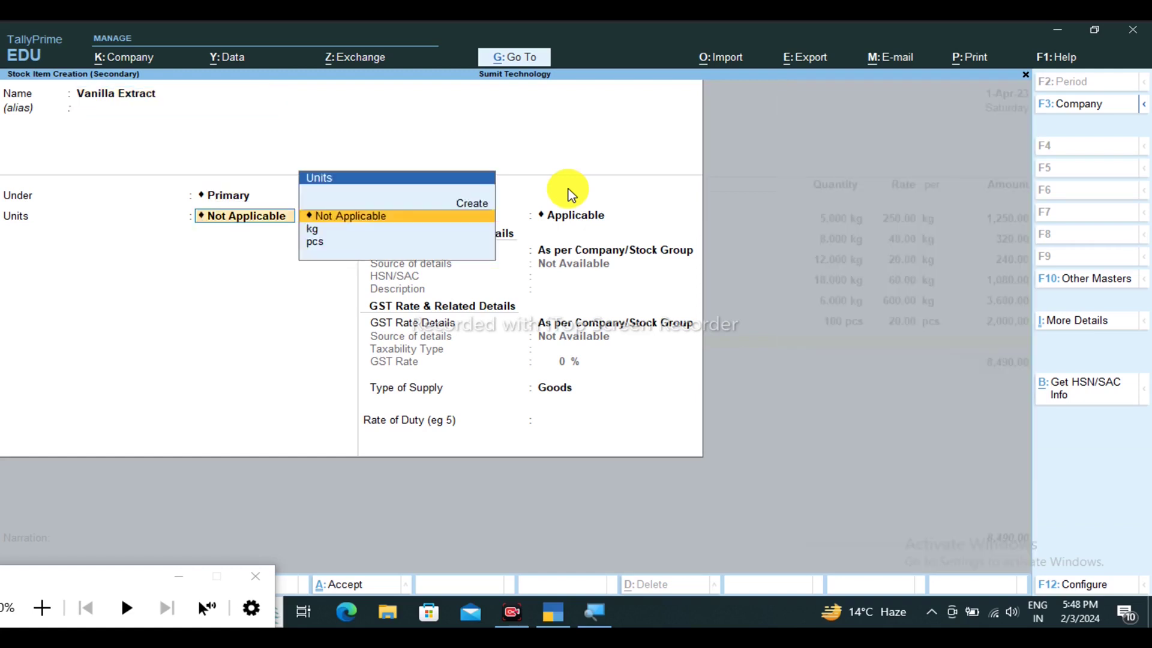
{"action": "key", "text": "Down"}
{"action": "key", "text": "Down"}
{"action": "key", "text": "Up"}
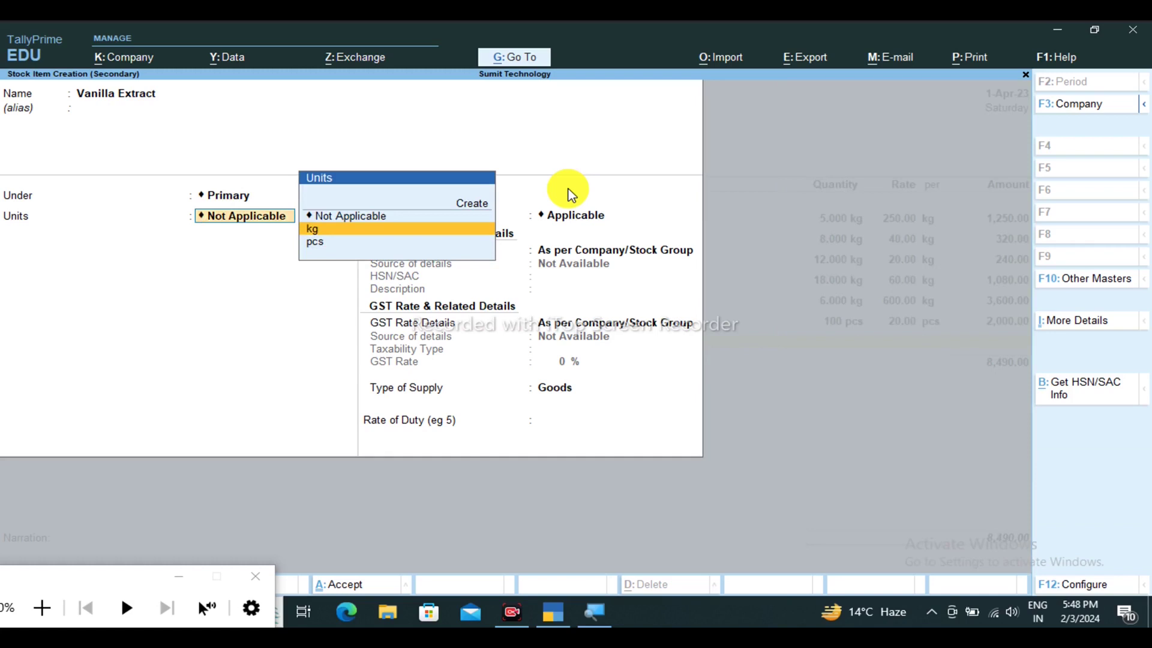
{"action": "key", "text": "Return"}
{"action": "key", "text": "Return"}
{"action": "key", "text": "Return"}
{"action": "key", "text": "Return"}
{"action": "key", "text": "Return"}
{"action": "key", "text": "Return"}
{"action": "key", "text": "Return"}
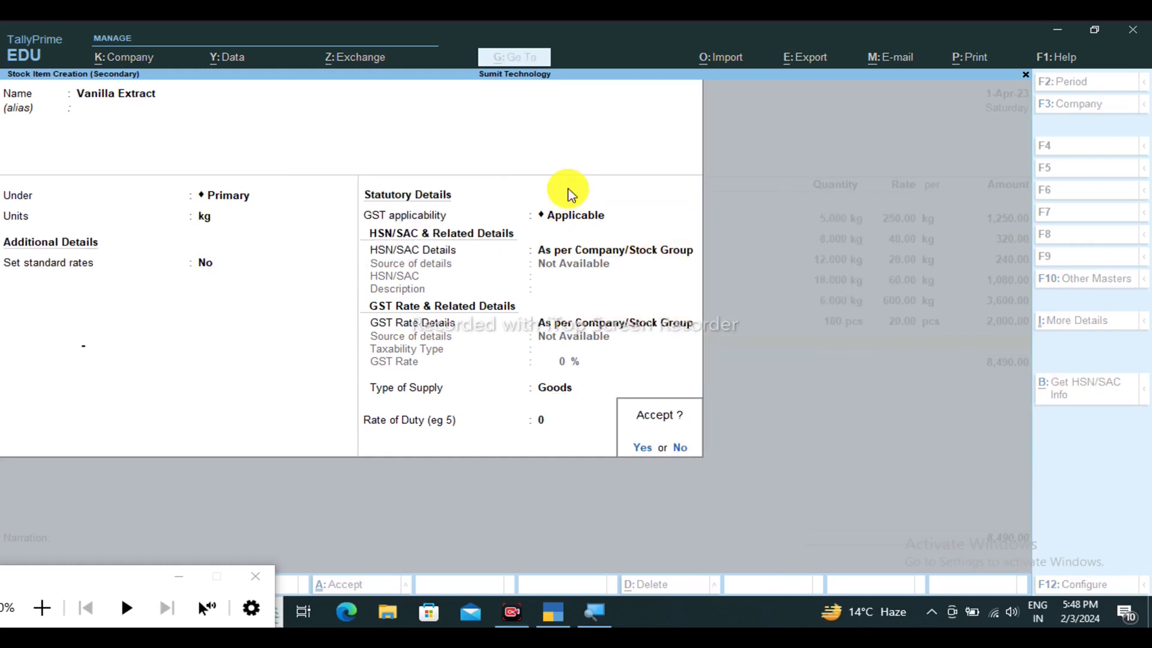
{"action": "key", "text": "Return"}
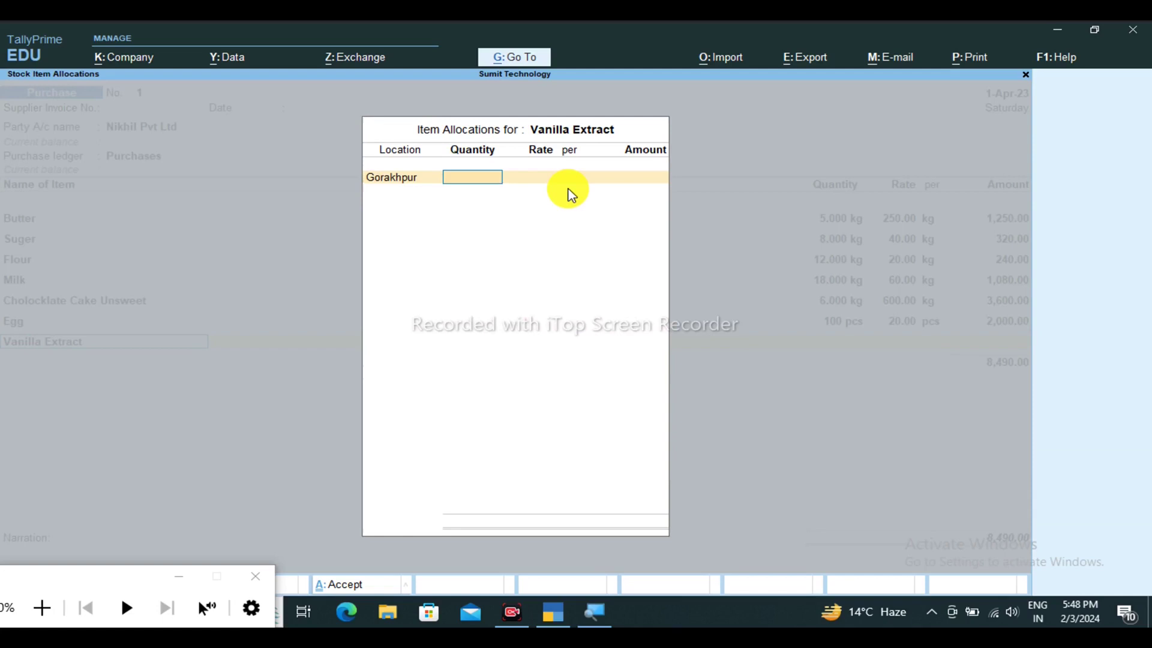
Allocate 4 kg of Vanilla Extract to the Gorakhpur location at a rate of 600 per kg and return to the voucher
{"action": "type", "text": "4"}
{"action": "key", "text": "Return"}
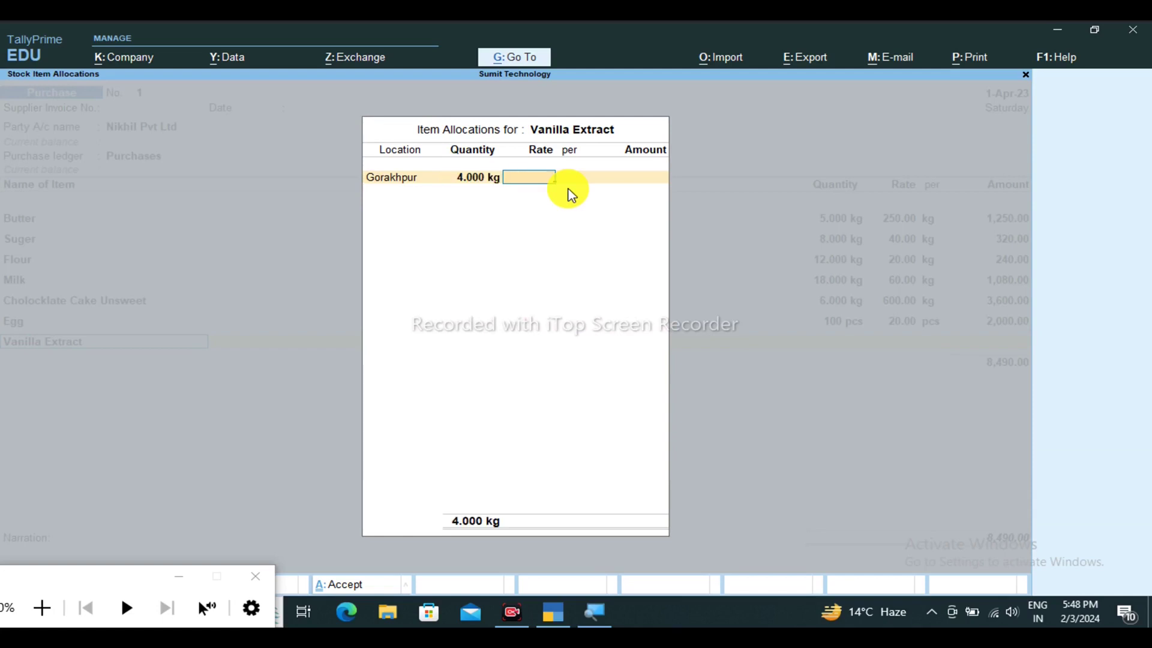
{"action": "type", "text": "600"}
{"action": "key", "text": "Return"}
{"action": "key", "text": "Return"}
{"action": "key", "text": "Return"}
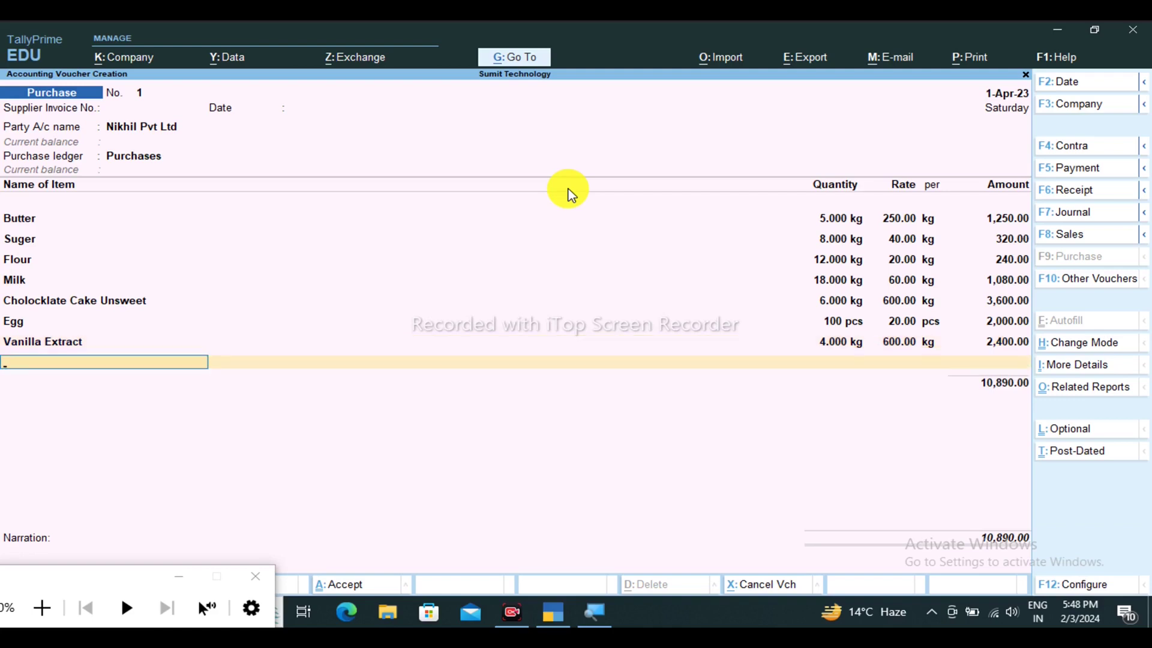
Create a stock item named Baking Power under Primary with unit kg and default GST details from the next item line
{"action": "key", "text": "alt+c"}
{"action": "type", "text": "Ba"}
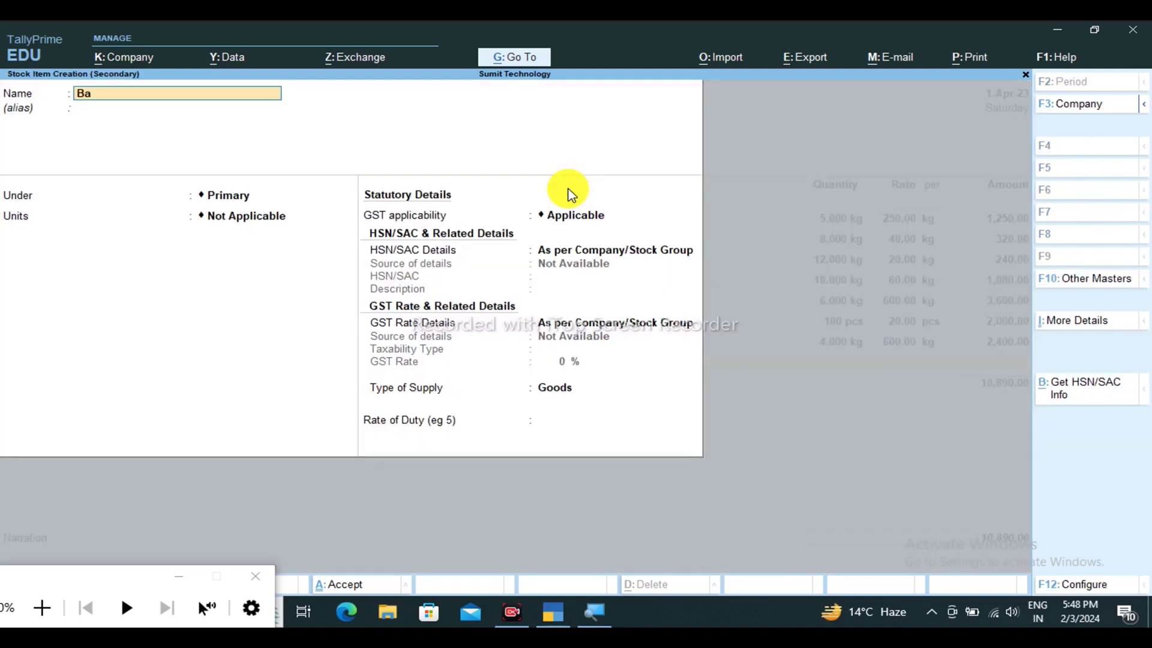
{"action": "key", "text": "BackSpace"}
{"action": "type", "text": "aking Power"}
{"action": "key", "text": "Return"}
{"action": "key", "text": "Return"}
{"action": "key", "text": "Down"}
{"action": "key", "text": "Return"}
{"action": "key", "text": "Return"}
{"action": "key", "text": "Return"}
{"action": "key", "text": "Return"}
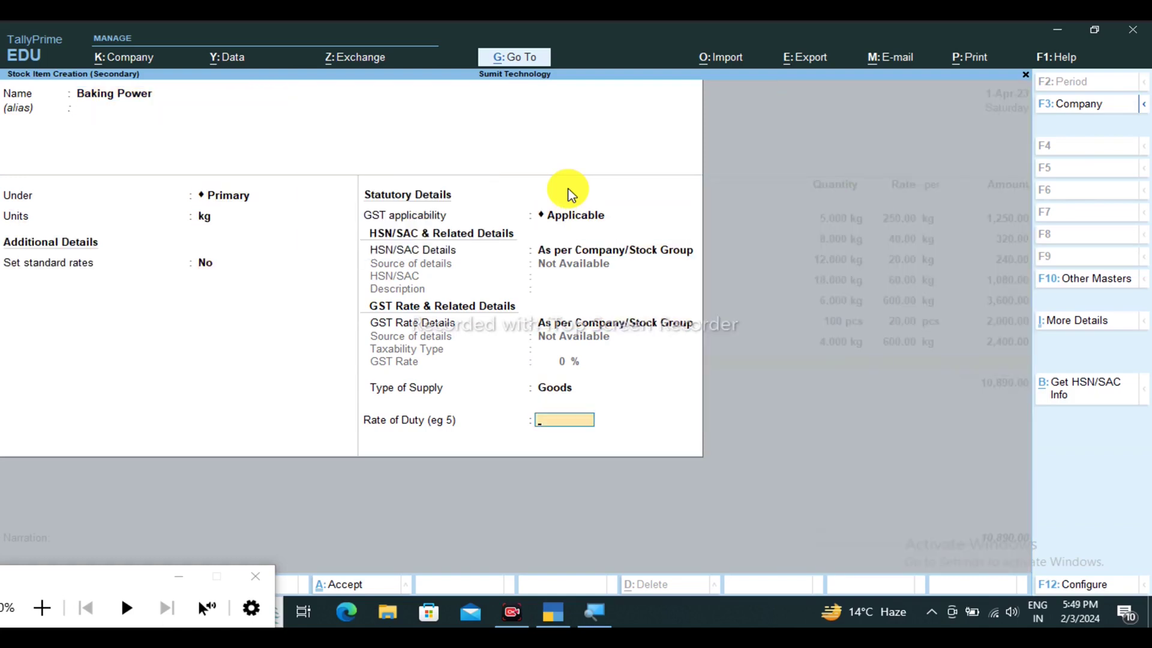
{"action": "key", "text": "Return"}
{"action": "key", "text": "Return"}
{"action": "left_click", "coordinate": [567, 187]}
{"action": "key", "text": "Return"}
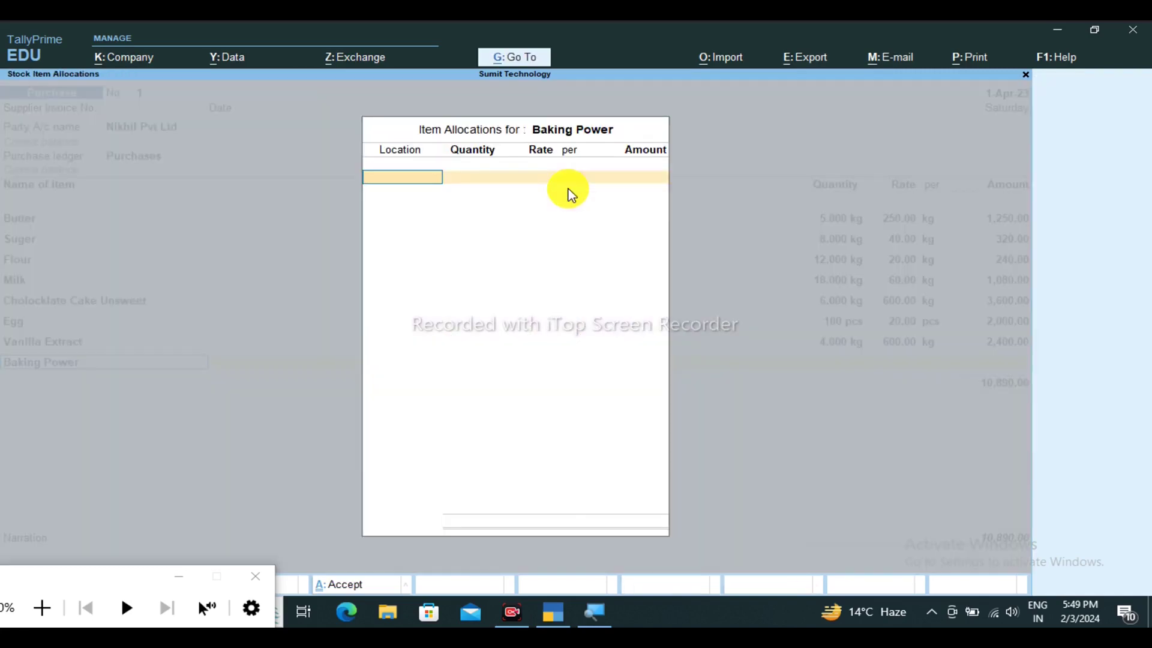
Allocate 2 kg of Baking Power to the Gorakhpur location at a rate of 400 per kg and return to the voucher
{"action": "key", "text": "Return"}
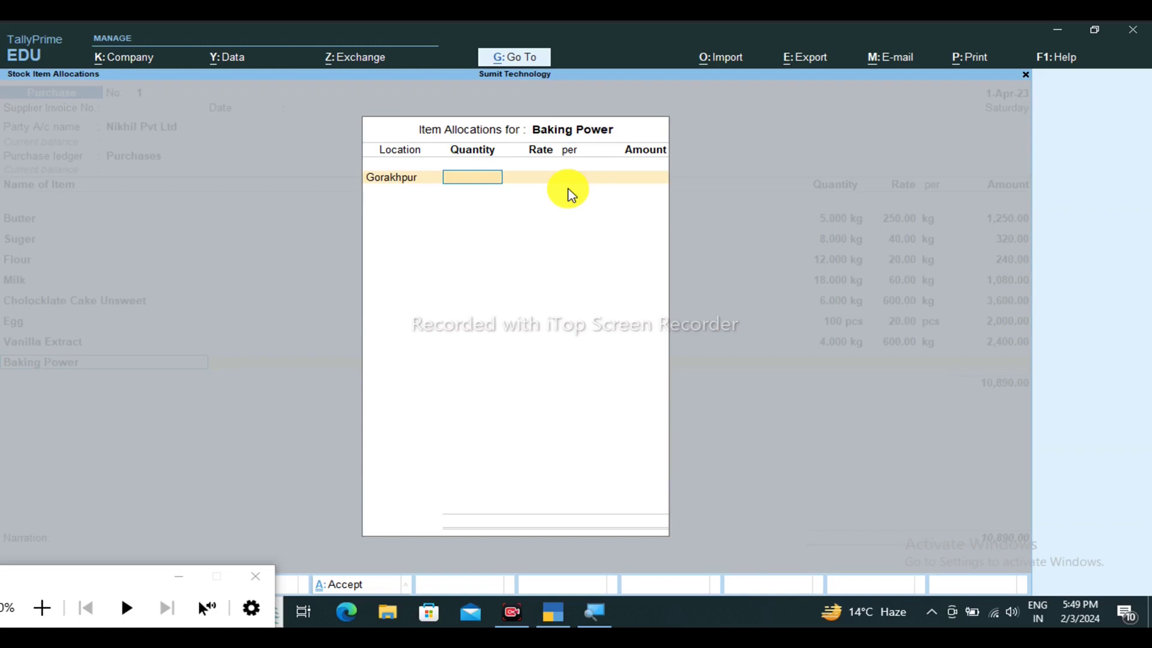
{"action": "type", "text": "2"}
{"action": "key", "text": "Return"}
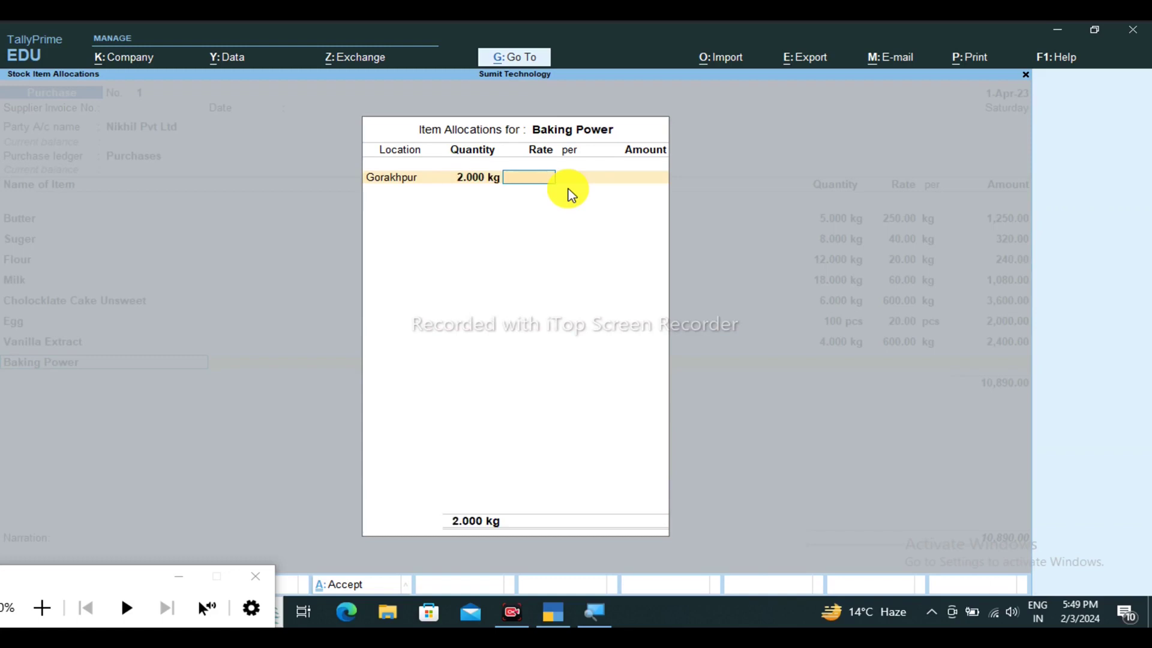
{"action": "type", "text": "400"}
{"action": "key", "text": "Return"}
{"action": "key", "text": "Return"}
{"action": "key", "text": "Return"}
{"action": "key", "text": "Return"}
Create a stock item named Salt under Primary with unit kg and default GST details from the next item line
{"action": "key", "text": "alt+c"}
{"action": "type", "text": "Sa"}
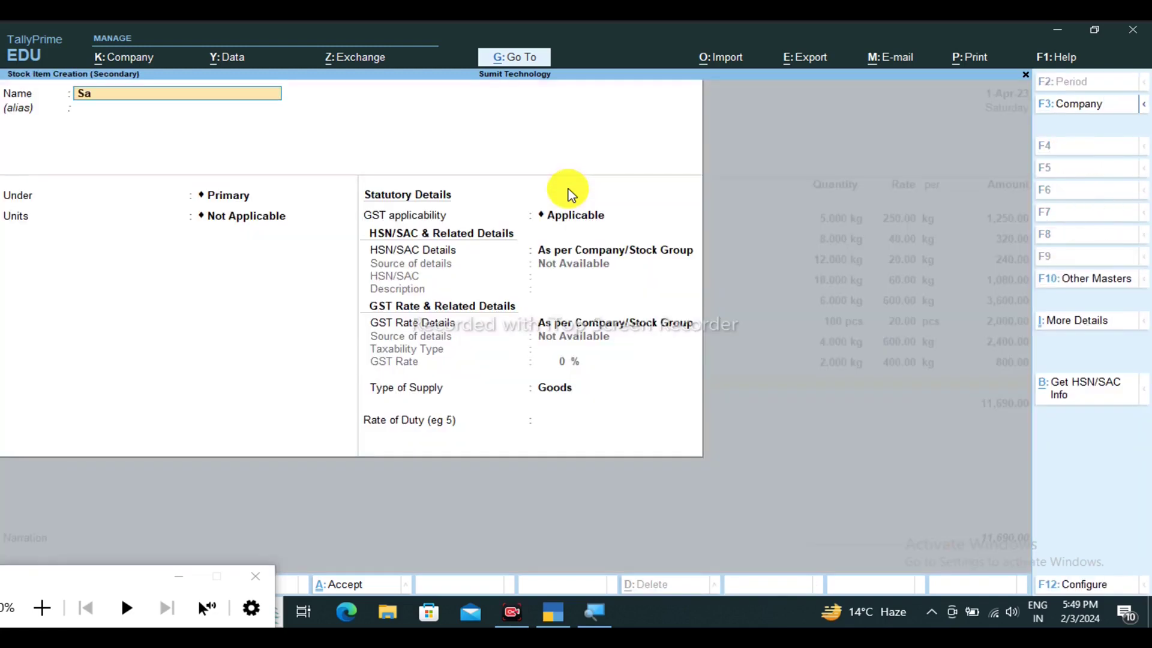
{"action": "type", "text": "lt"}
{"action": "key", "text": "Return"}
{"action": "key", "text": "Return"}
{"action": "key", "text": "Return"}
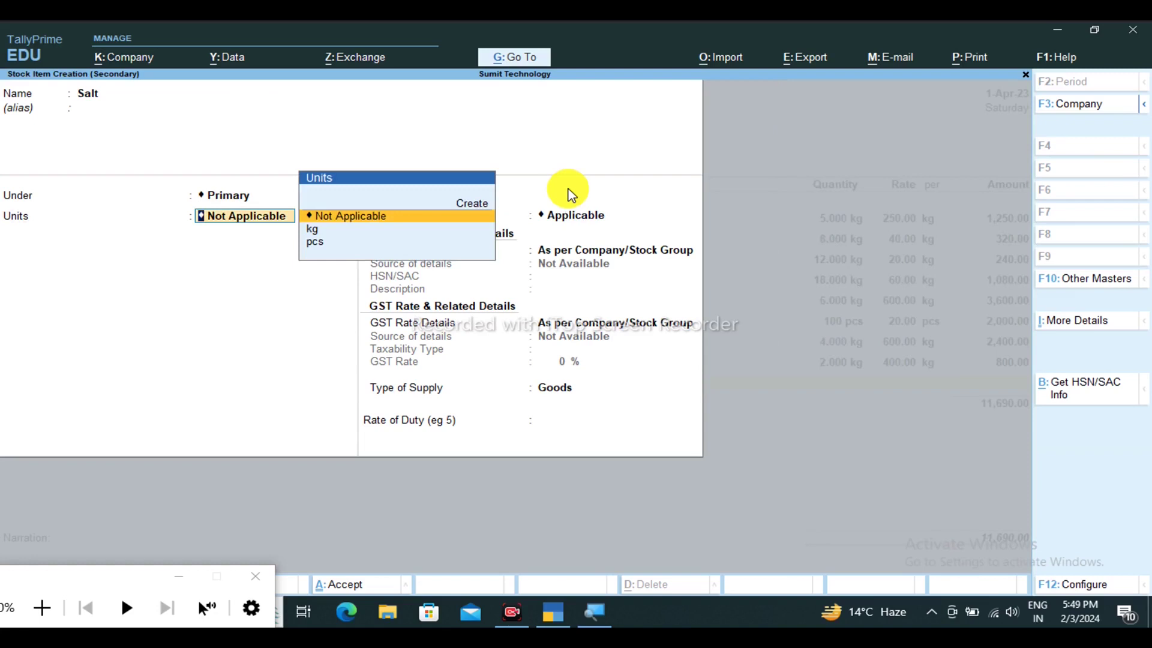
{"action": "key", "text": "Down"}
{"action": "key", "text": "Return"}
{"action": "key", "text": "Return"}
{"action": "key", "text": "Return"}
{"action": "key", "text": "Return"}
{"action": "key", "text": "Return"}
{"action": "key", "text": "Return"}
{"action": "key", "text": "Return"}
Allocate 1 kg of Salt to the Gorakhpur location at a rate of 28 per kg and end the voucher's item list
{"action": "key", "text": "Return"}
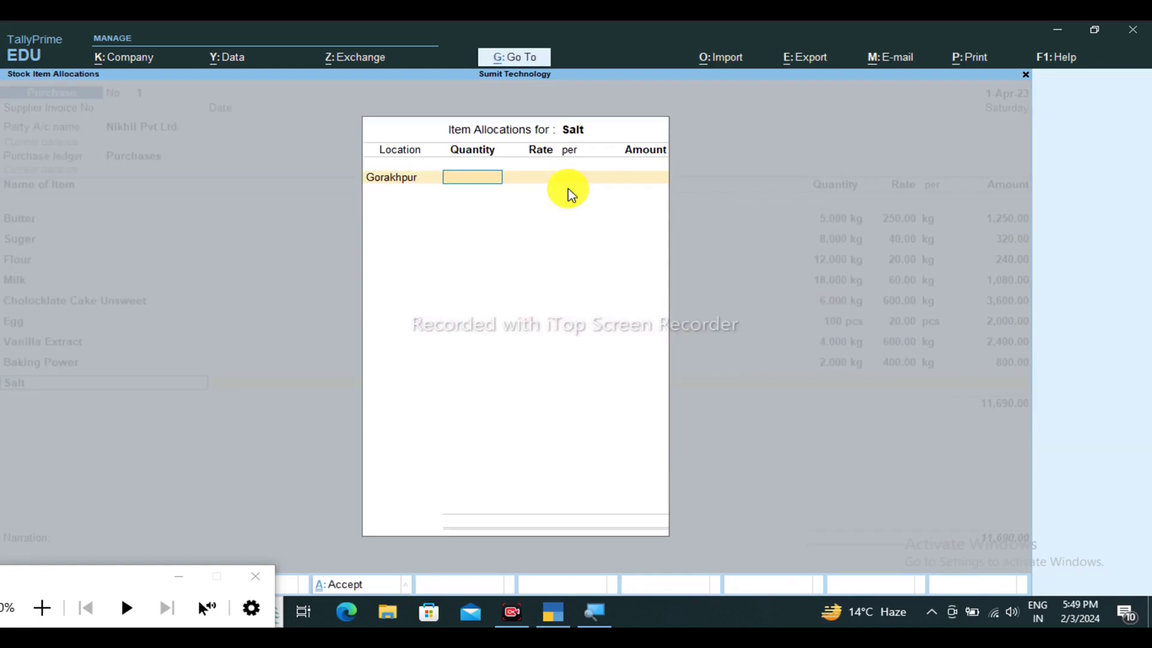
{"action": "type", "text": "1"}
{"action": "key", "text": "Return"}
{"action": "type", "text": "28"}
{"action": "key", "text": "Return"}
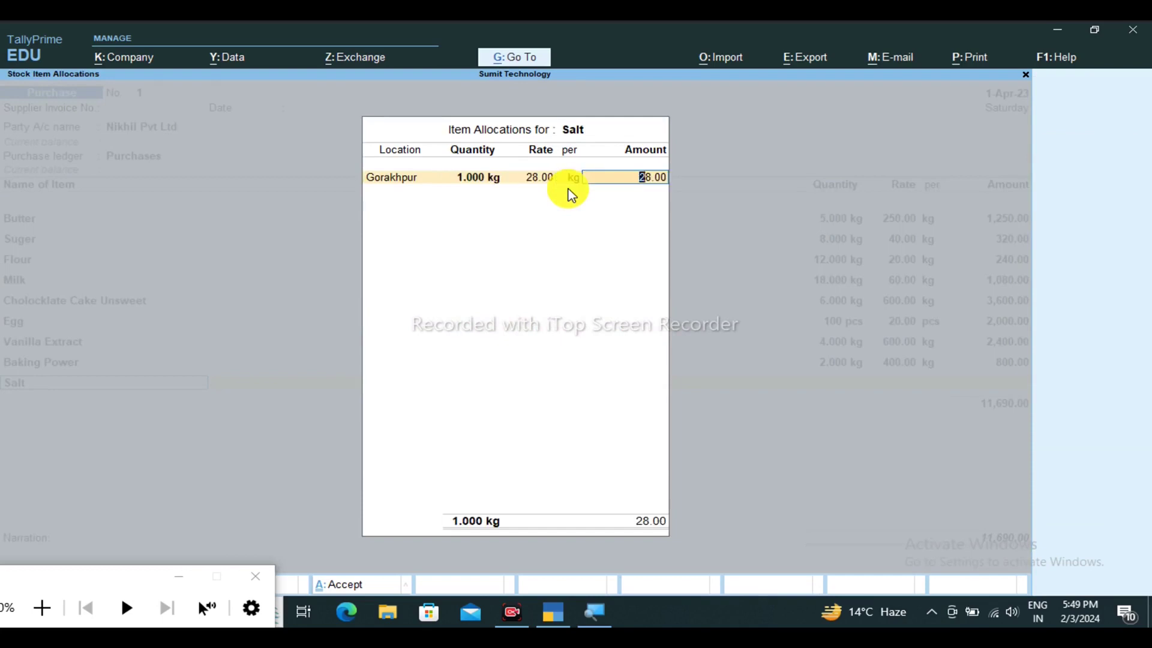
{"action": "key", "text": "Return"}
{"action": "key", "text": "Return"}
{"action": "key", "text": "Return"}
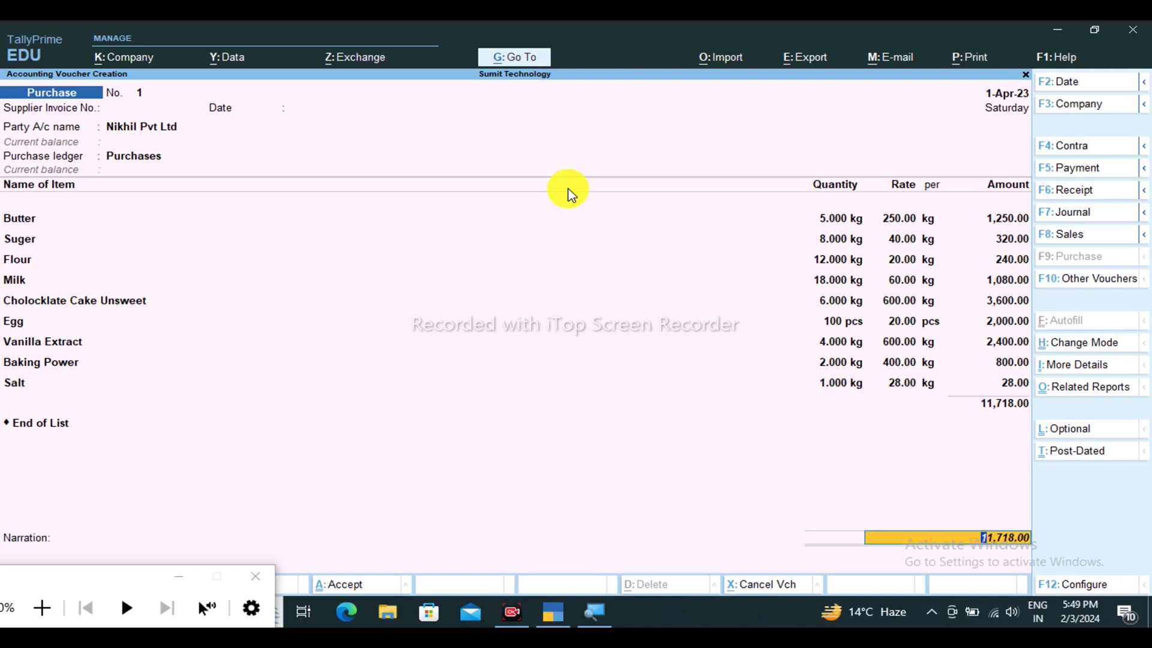
Save the completed purchase voucher and leave voucher creation for the Gateway of Tally
{"action": "key", "text": "ctrl"}
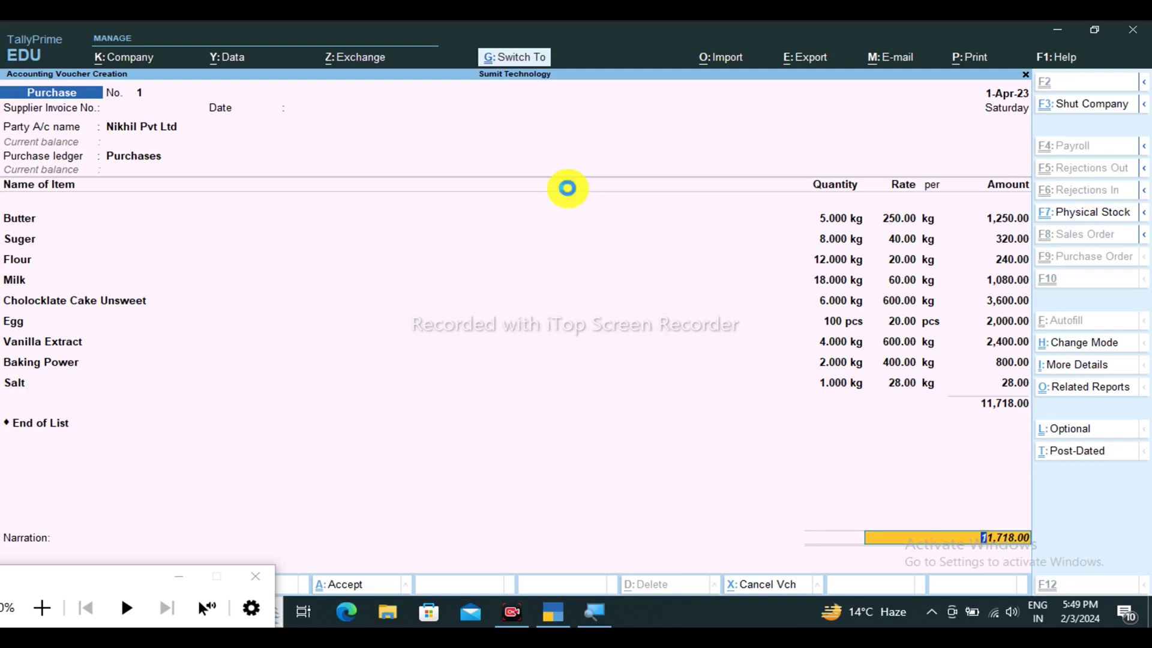
{"action": "key", "text": "ctrl+a"}
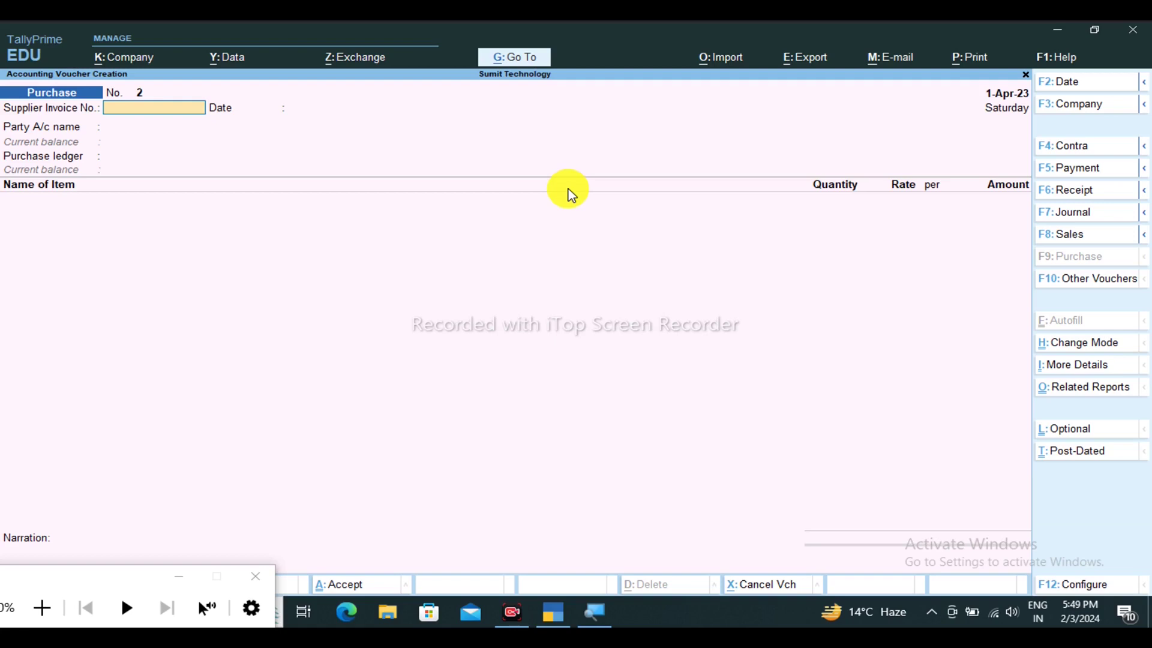
{"action": "key", "text": "Escape"}
{"action": "key", "text": "y"}
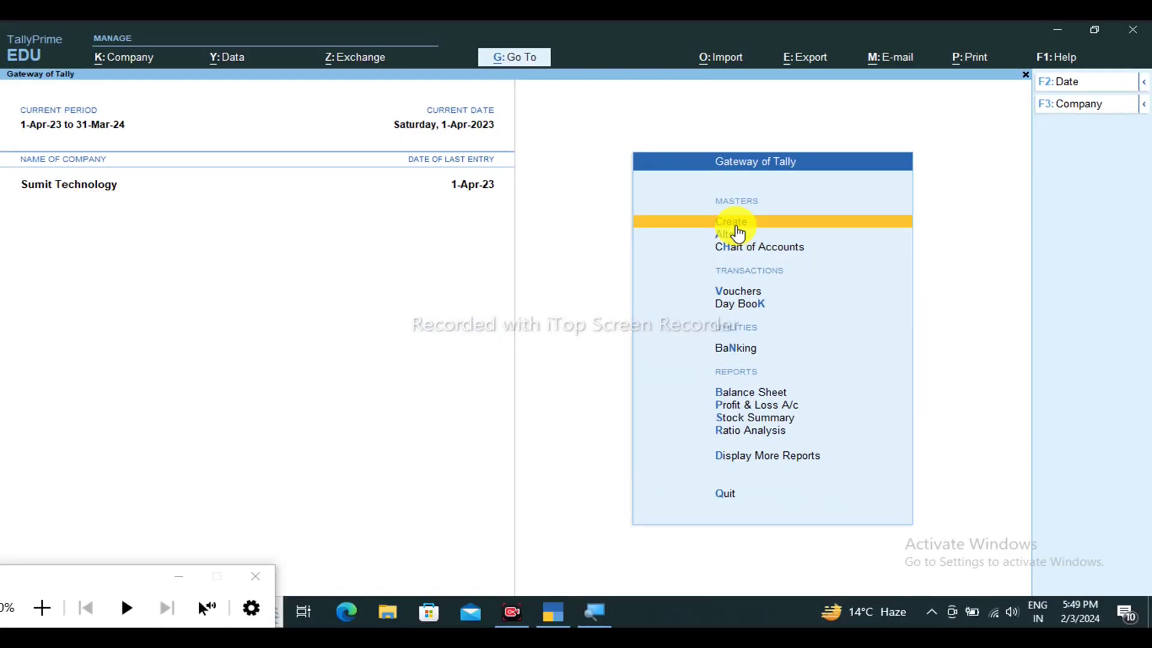
Start creating a stock item named Cholocake under Primary, leaving the alias blank
{"action": "left_click", "coordinate": [736, 227]}
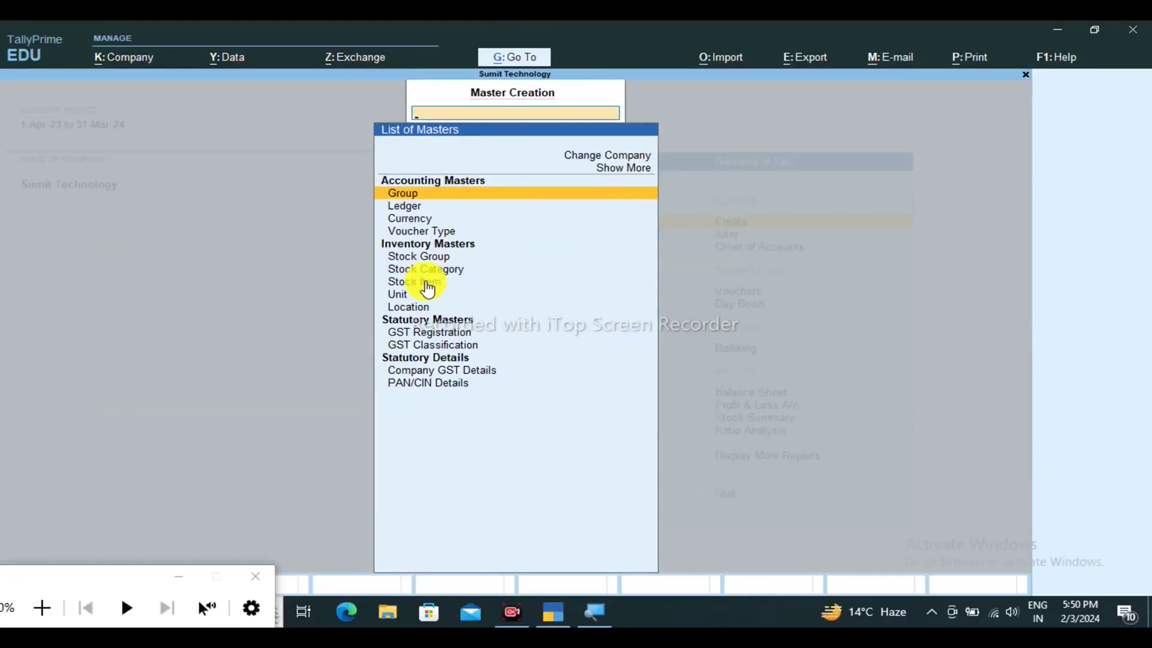
{"action": "key", "text": "Down"}
{"action": "key", "text": "Down"}
{"action": "key", "text": "Down"}
{"action": "key", "text": "Down"}
{"action": "key", "text": "Down"}
{"action": "key", "text": "Down"}
{"action": "key", "text": "Down"}
{"action": "left_click", "coordinate": [427, 282]}
{"action": "type", "text": "Cho"}
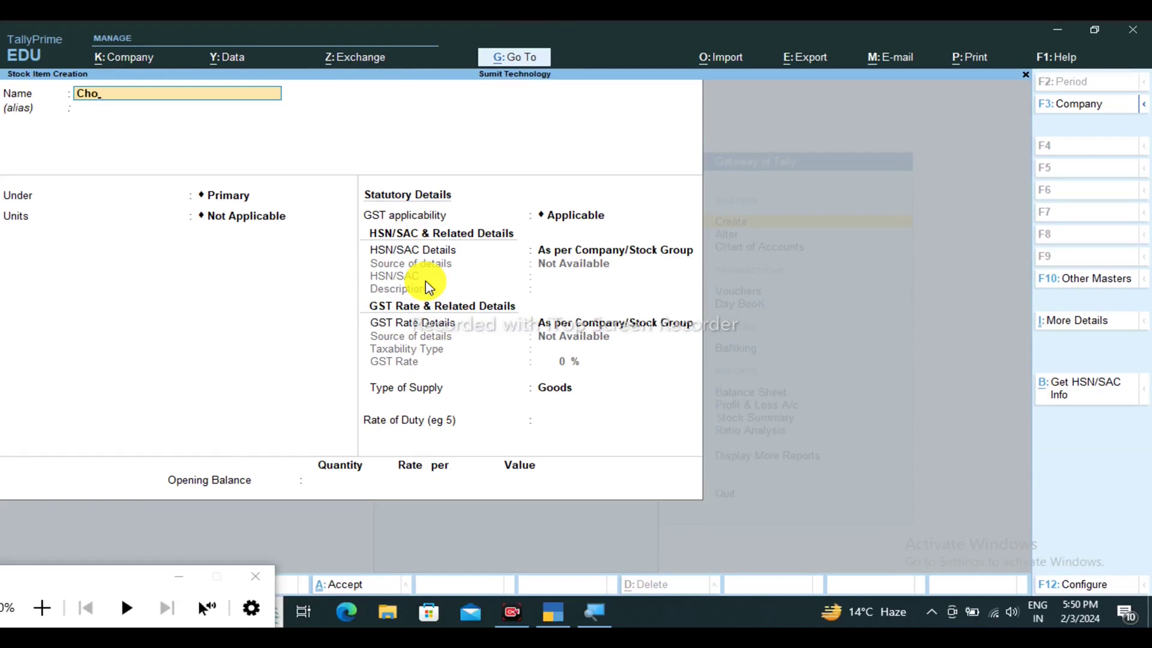
{"action": "type", "text": "locake"}
{"action": "key", "text": "Return"}
{"action": "key", "text": "Return"}
{"action": "key", "text": "Return"}
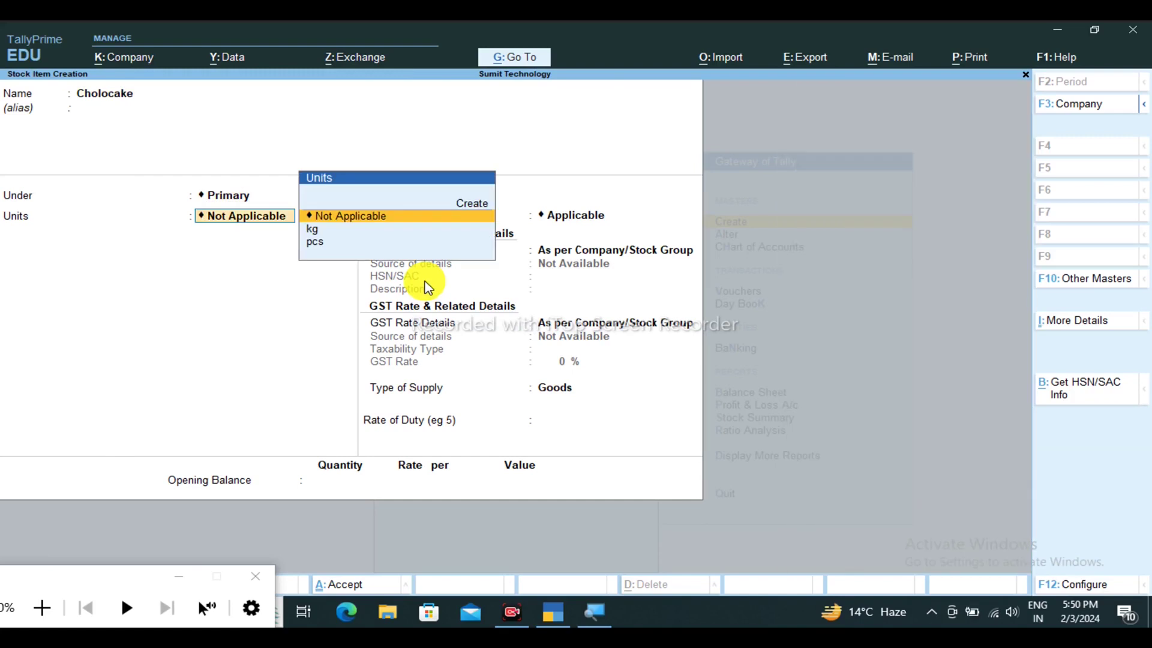
Create a simple unit with symbol pound and 1 decimal place as the unit for Cholocake
{"action": "key", "text": "Up"}
{"action": "key", "text": "Return"}
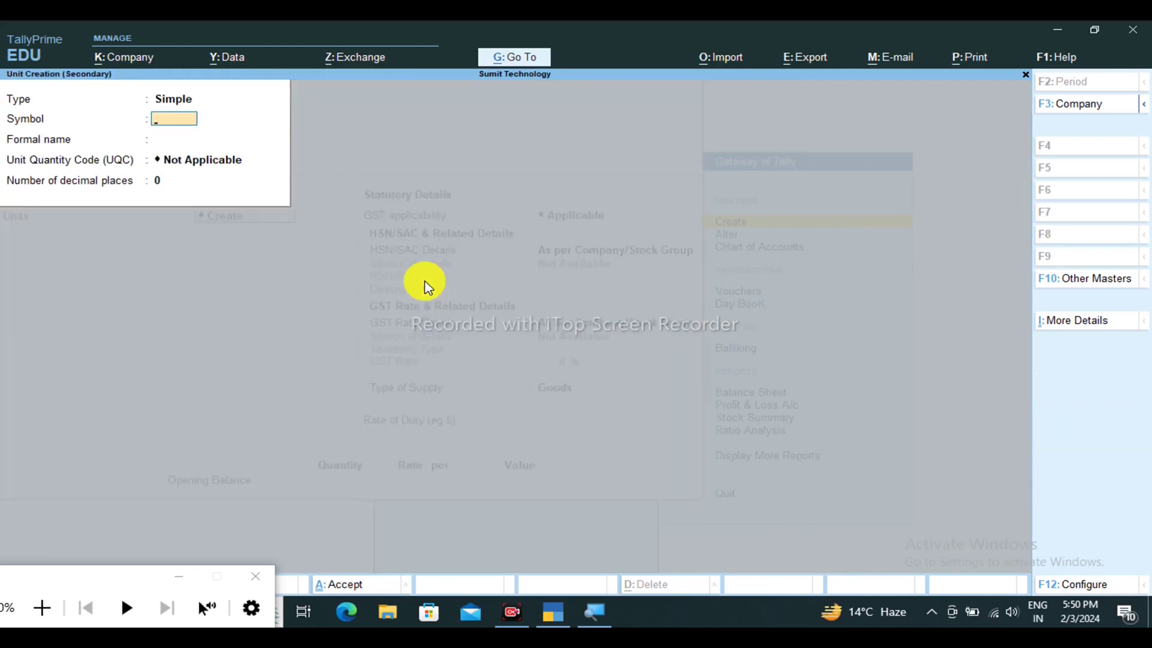
{"action": "type", "text": "pound"}
{"action": "key", "text": "Return"}
{"action": "key", "text": "Return"}
{"action": "key", "text": "Return"}
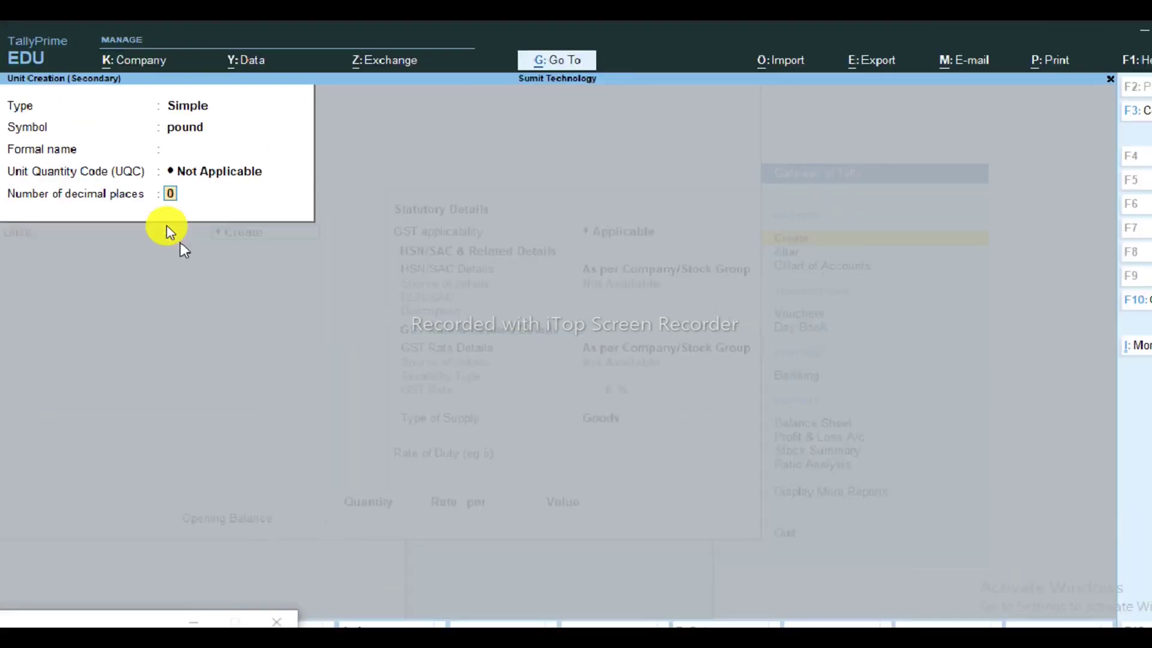
{"action": "type", "text": "1"}
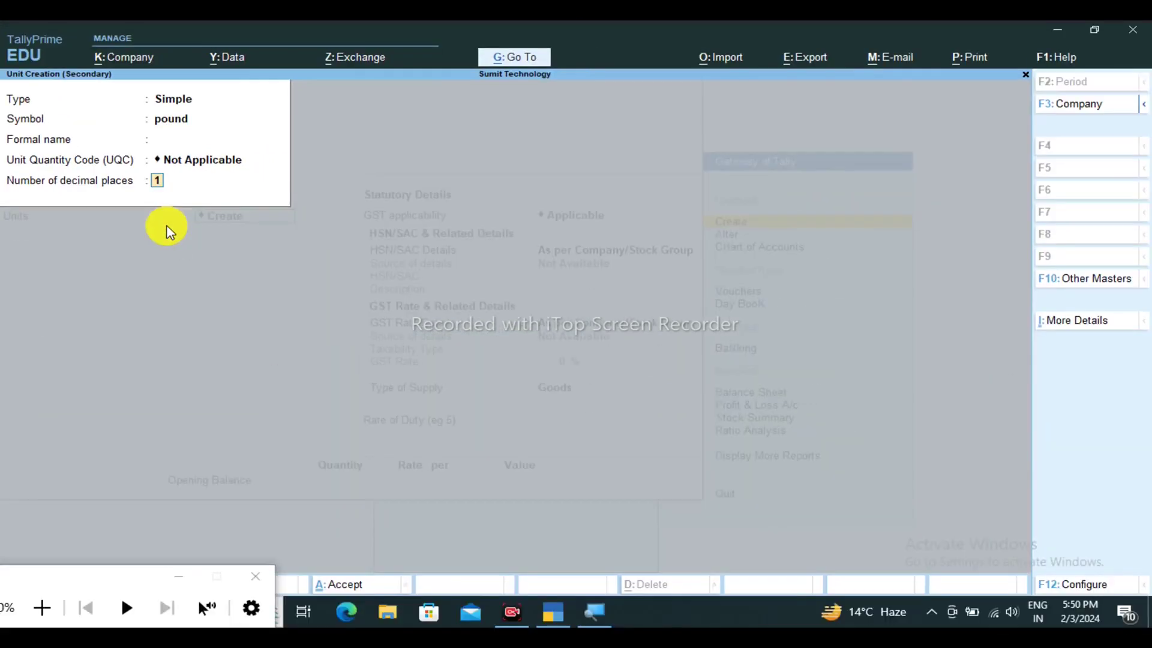
{"action": "key", "text": "Return"}
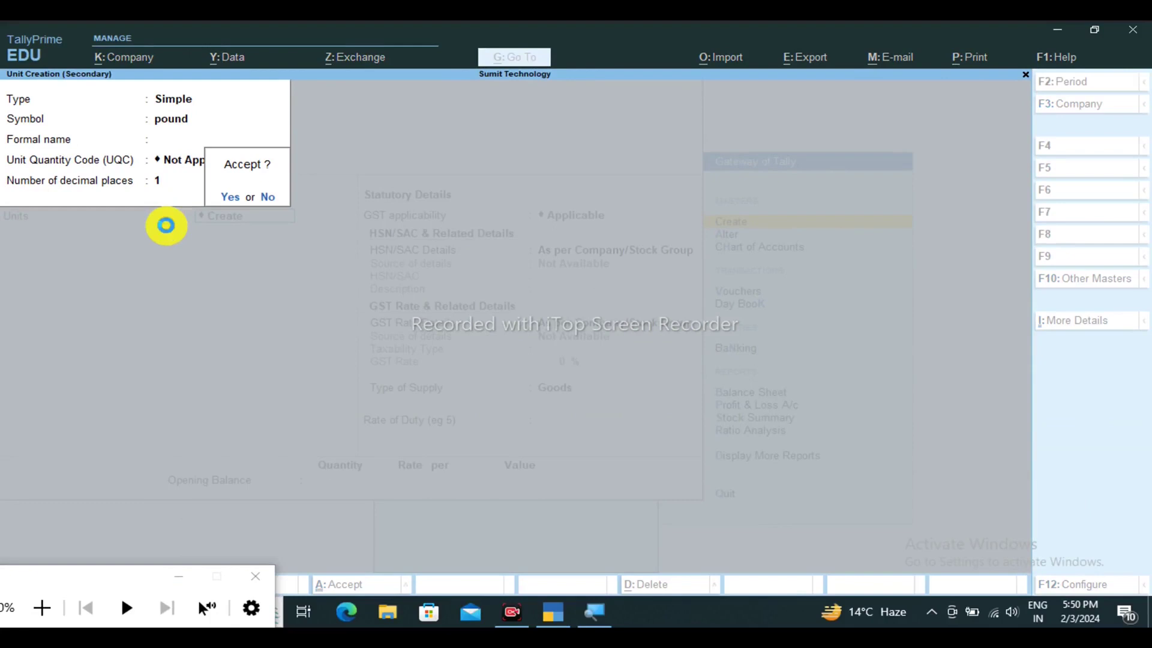
{"action": "key", "text": "Return"}
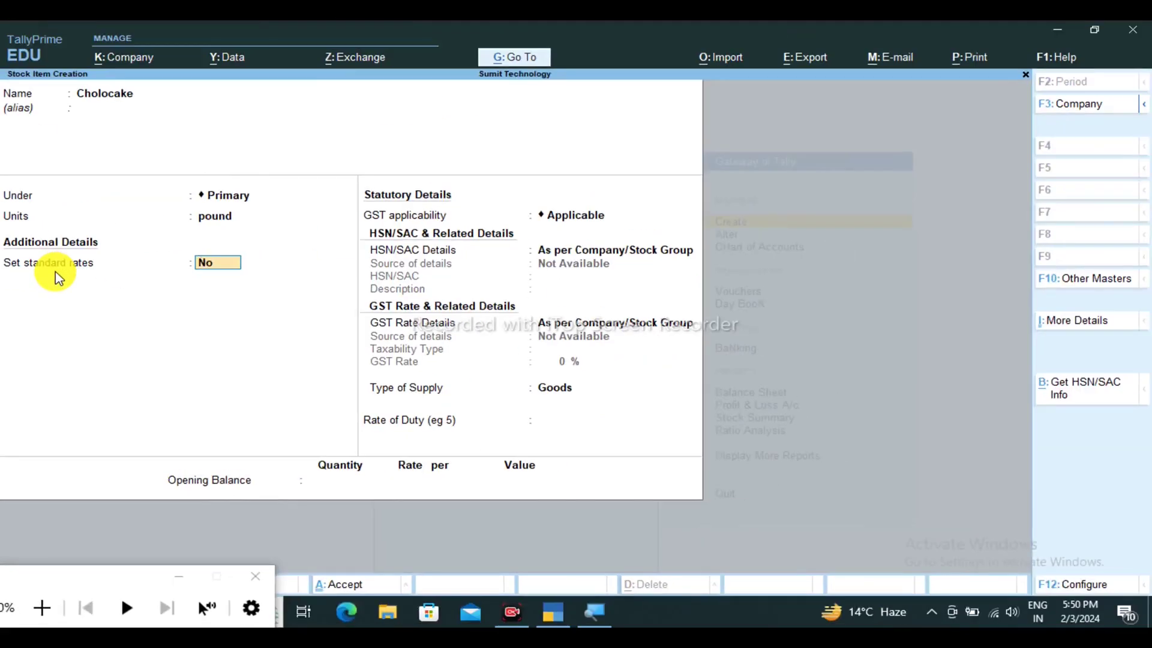
Set the stock item configuration option Set Components List (Bill of Materials) in Stock Items to Yes and save the configuration
{"action": "key", "text": "F12"}
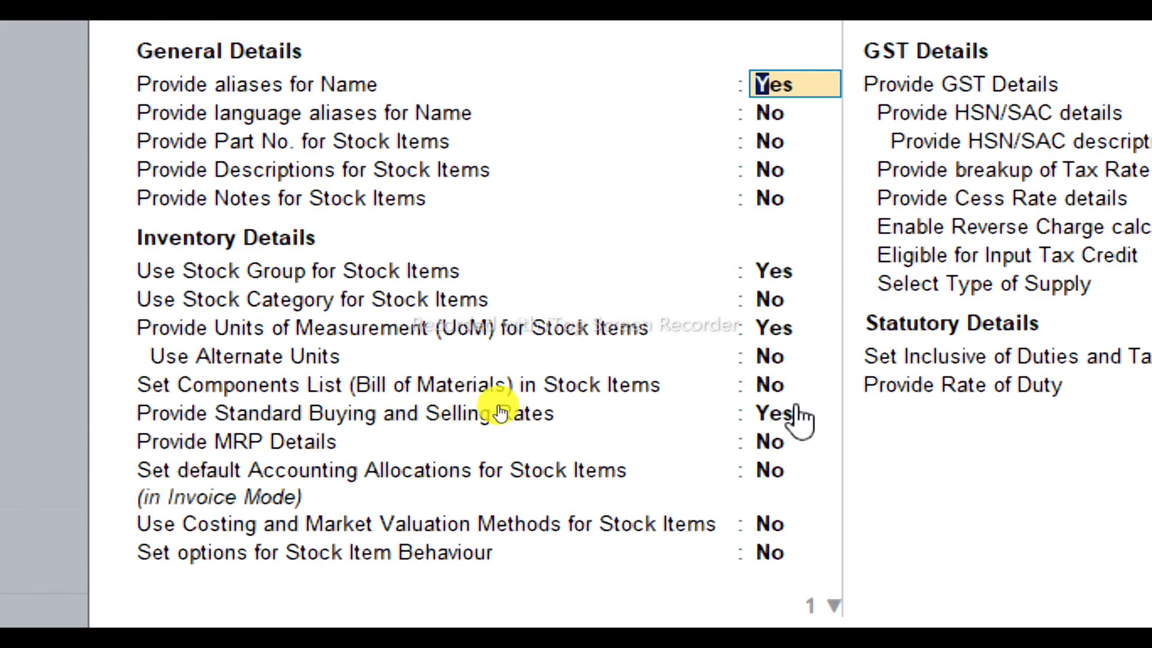
{"action": "left_click", "coordinate": [767, 390]}
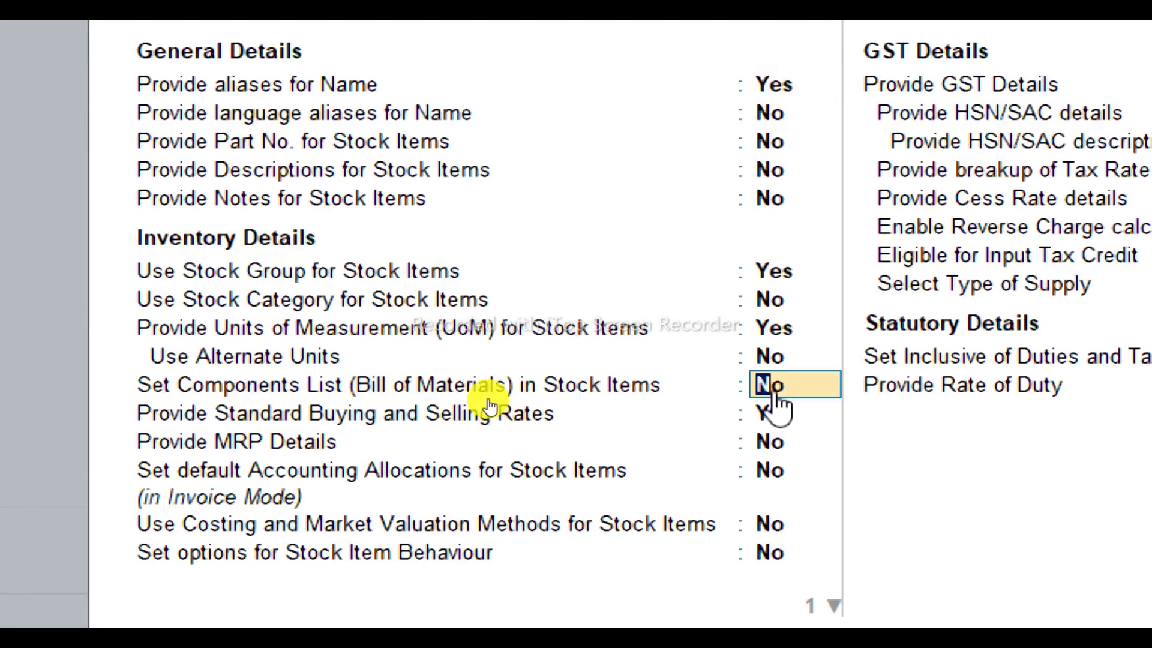
{"action": "type", "text": "yes"}
{"action": "key", "text": "Return"}
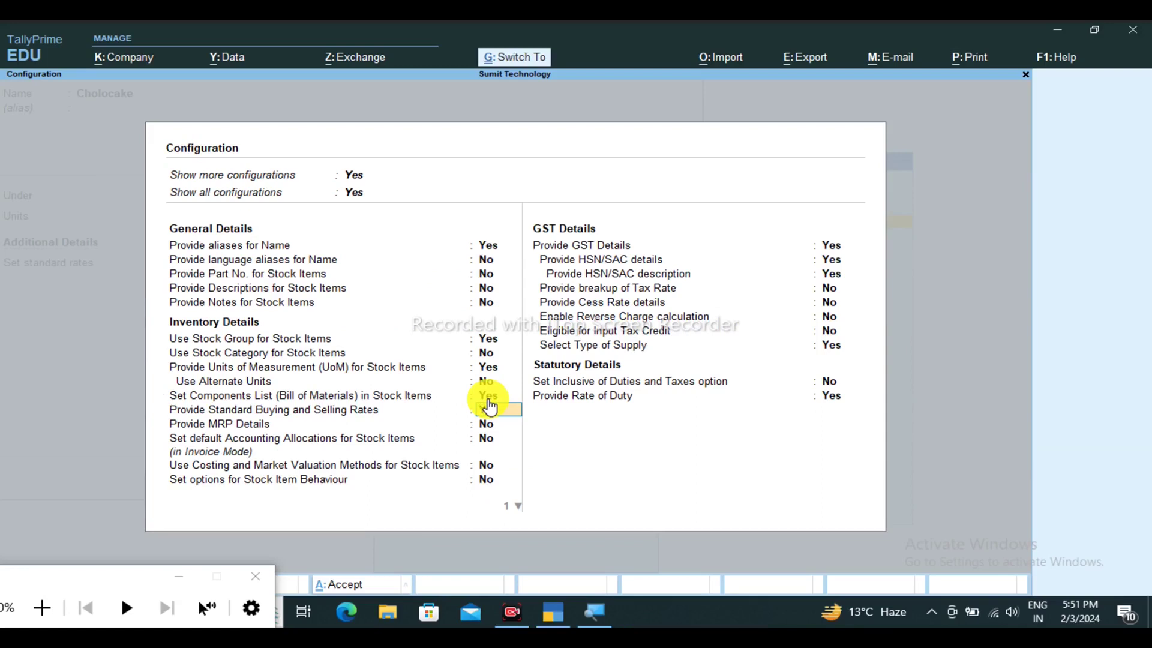
{"action": "key", "text": "ctrl+a"}
Set the Set components (BOM) option of Cholocake to Yes and open its BOM list
{"action": "key", "text": "Return"}
{"action": "key", "text": "Return"}
{"action": "key", "text": "Return"}
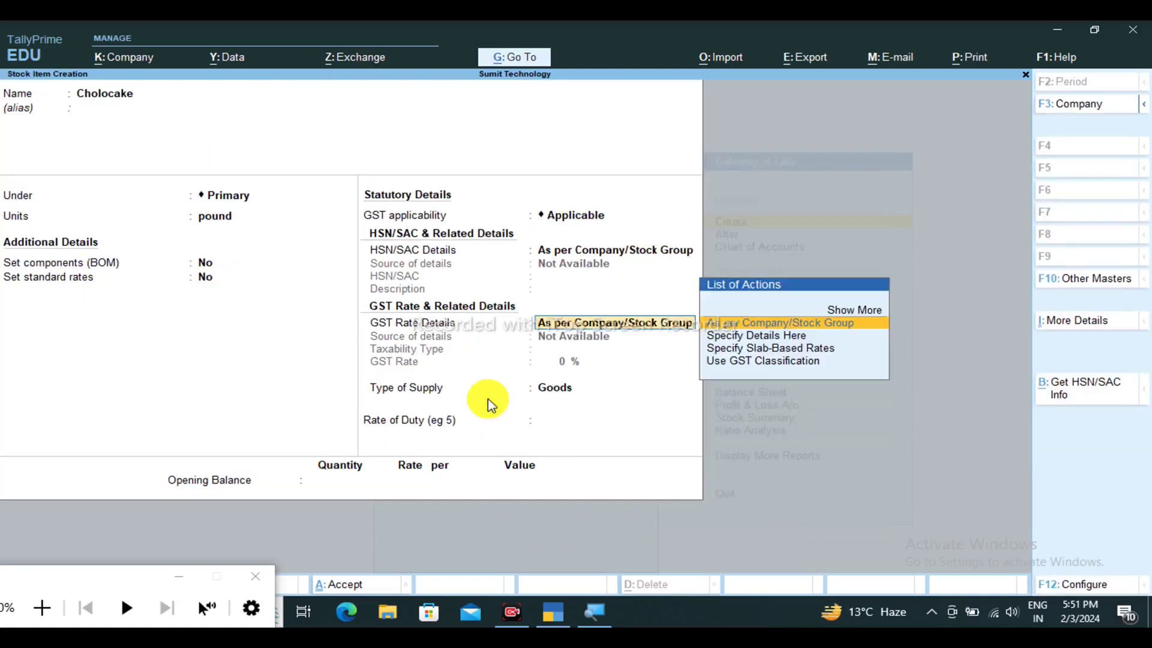
{"action": "key", "text": "BackSpace"}
{"action": "key", "text": "BackSpace"}
{"action": "key", "text": "BackSpace"}
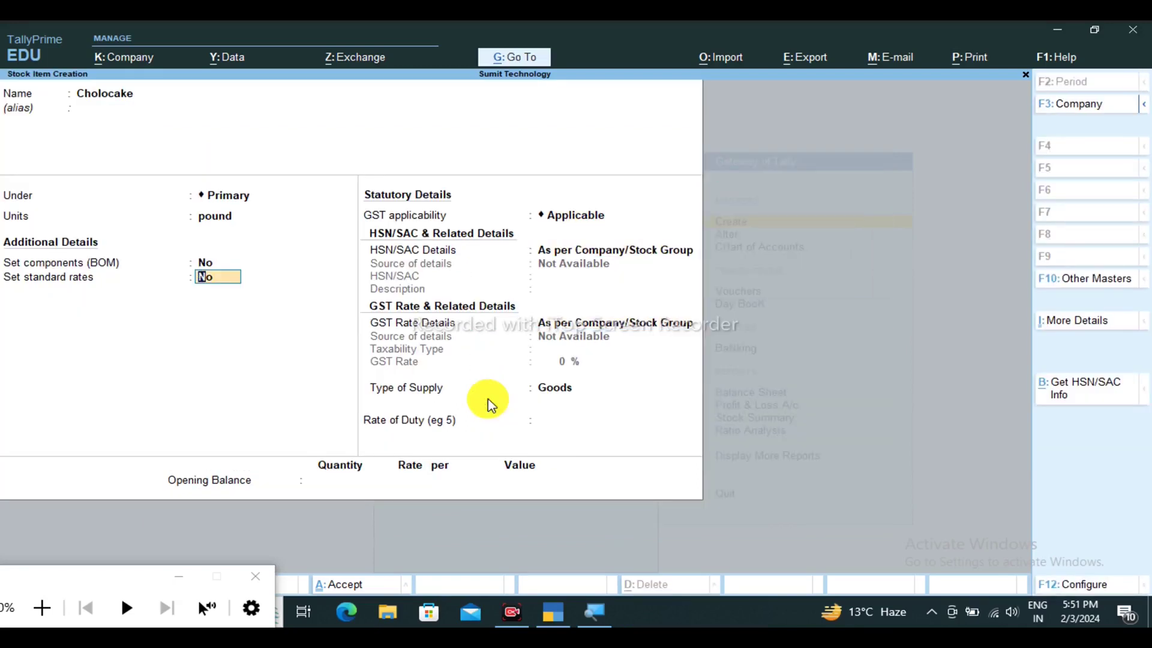
{"action": "key", "text": "BackSpace"}
{"action": "type", "text": "y"}
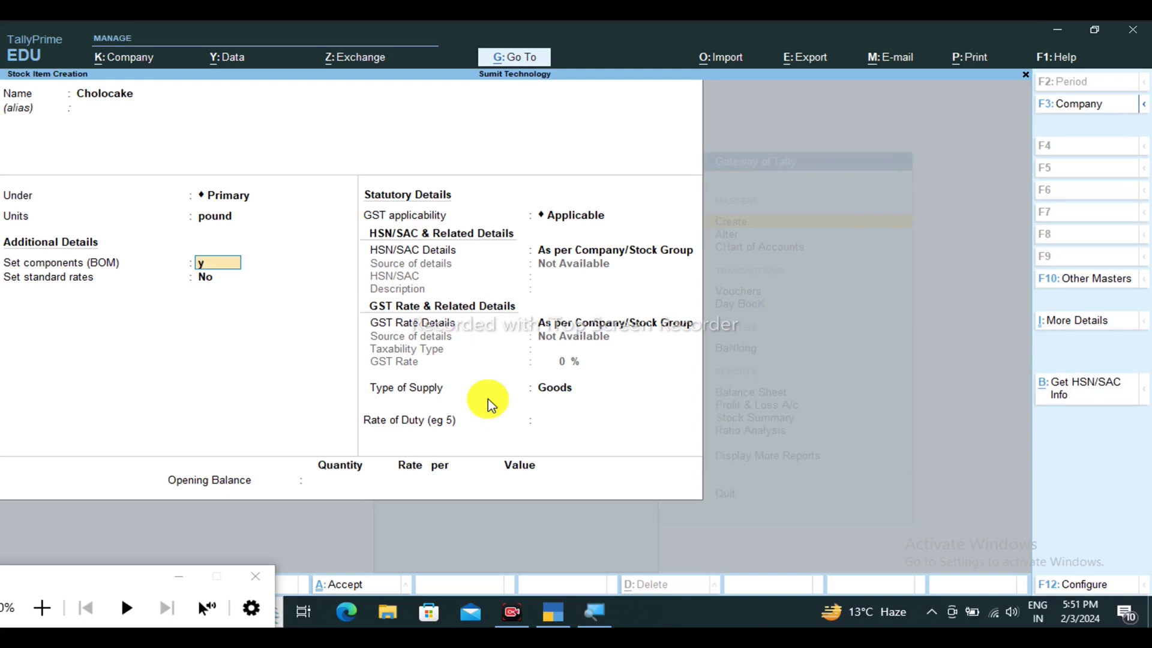
{"action": "key", "text": "Return"}
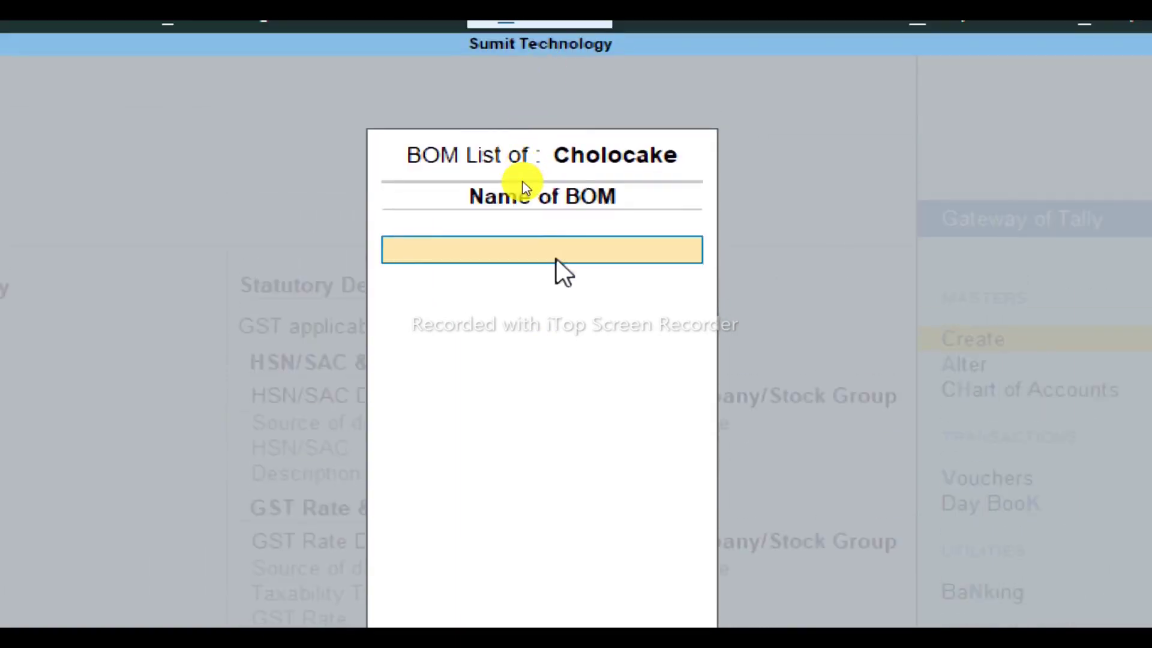
Name the bill of materials Chocolate Cake and set its unit of manufacture to 1 pound
{"action": "type", "text": "Choco"}
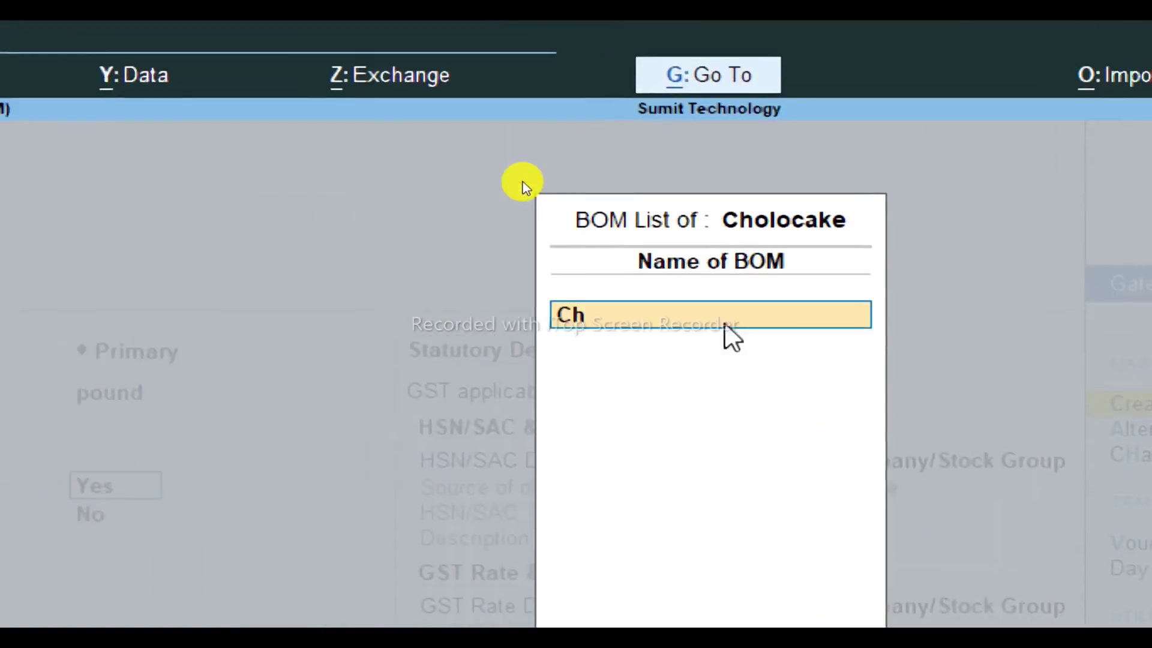
{"action": "type", "text": "l"}
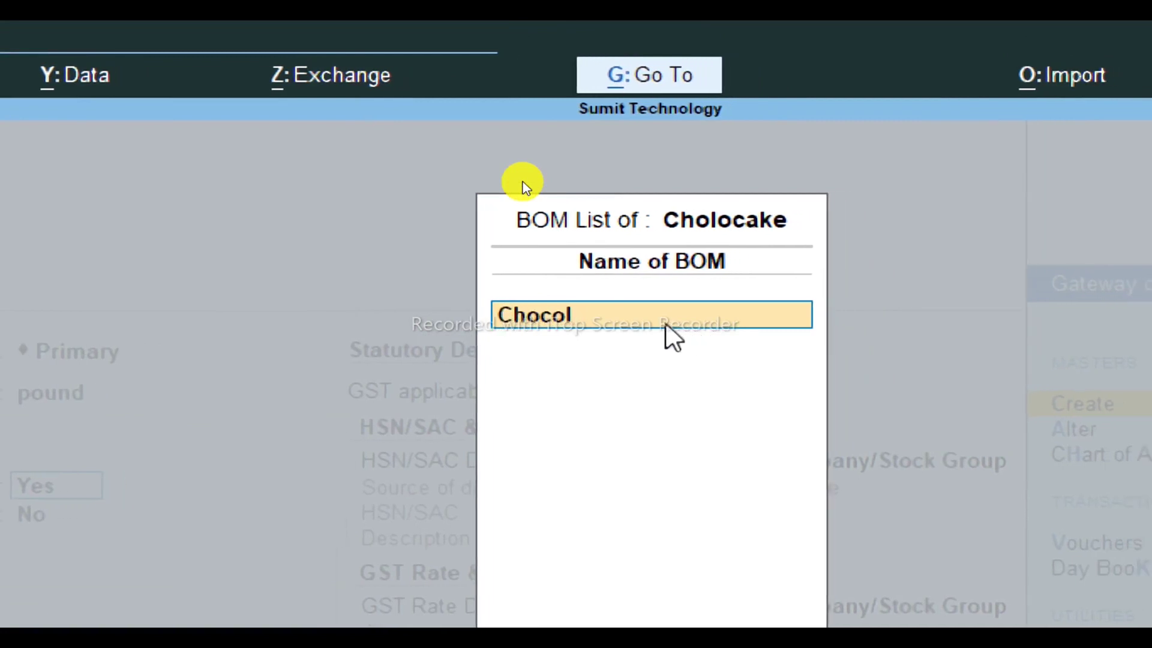
{"action": "type", "text": "ate Ck"}
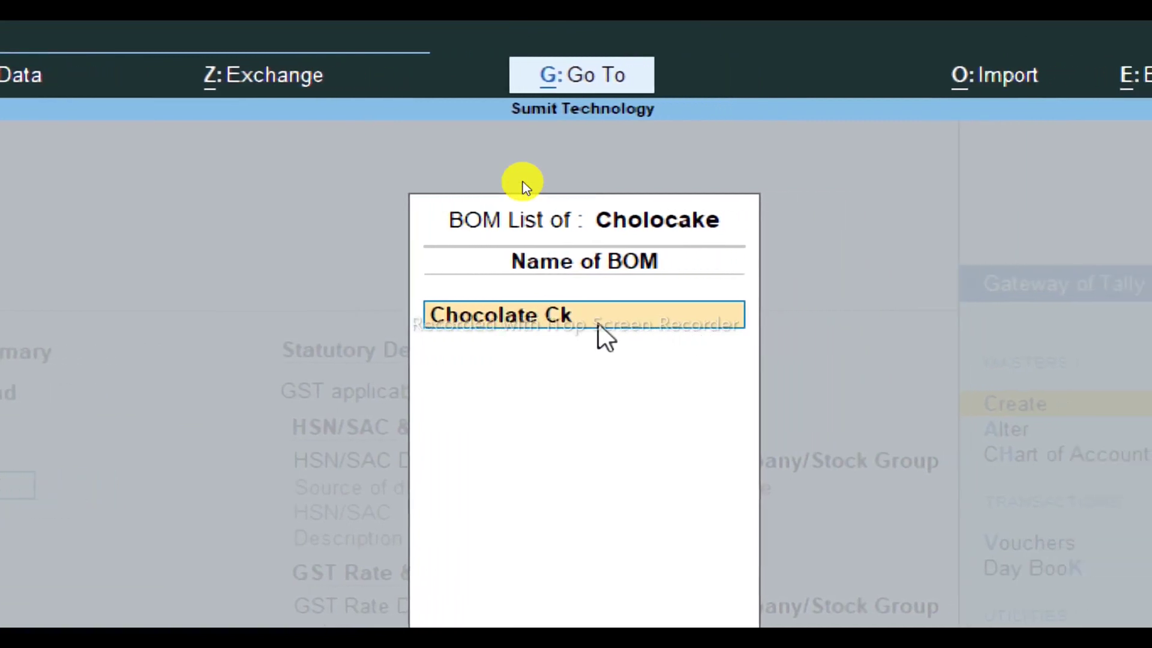
{"action": "key", "text": "BackSpace"}
{"action": "type", "text": "ake"}
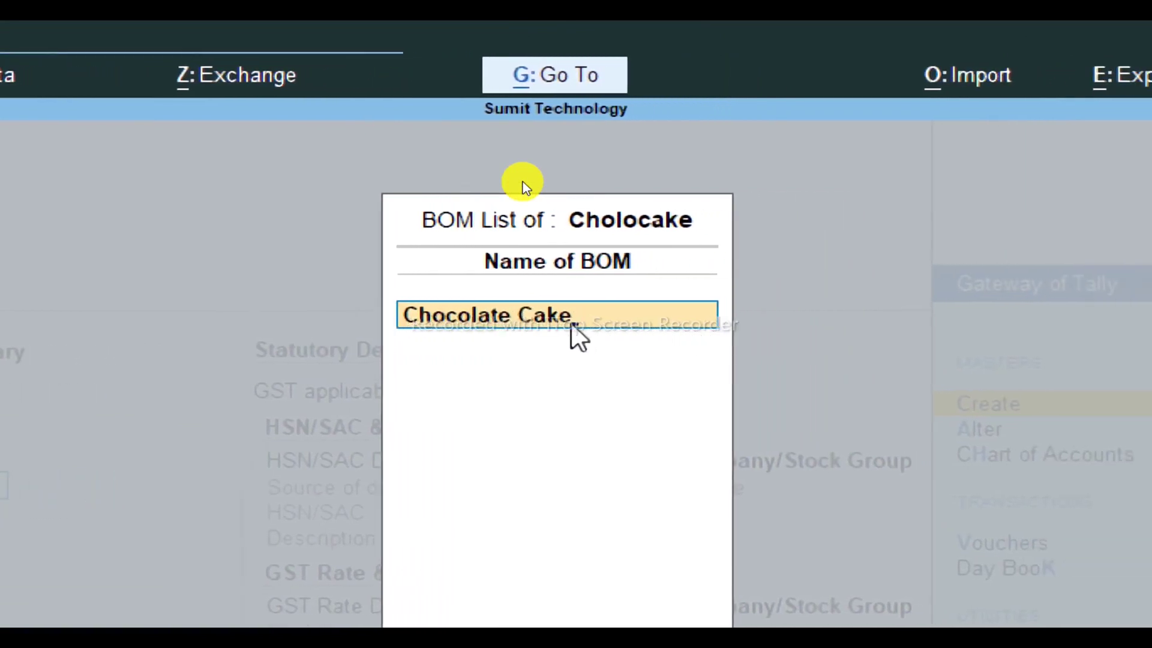
{"action": "key", "text": "Return"}
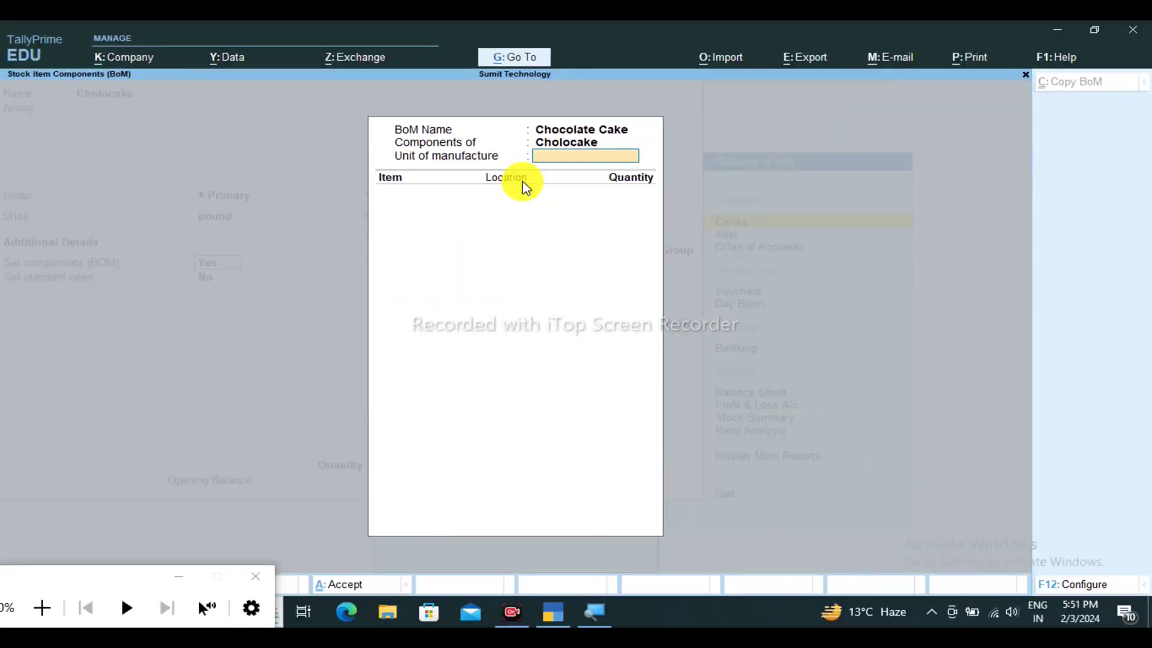
{"action": "type", "text": "1"}
{"action": "key", "text": "Return"}
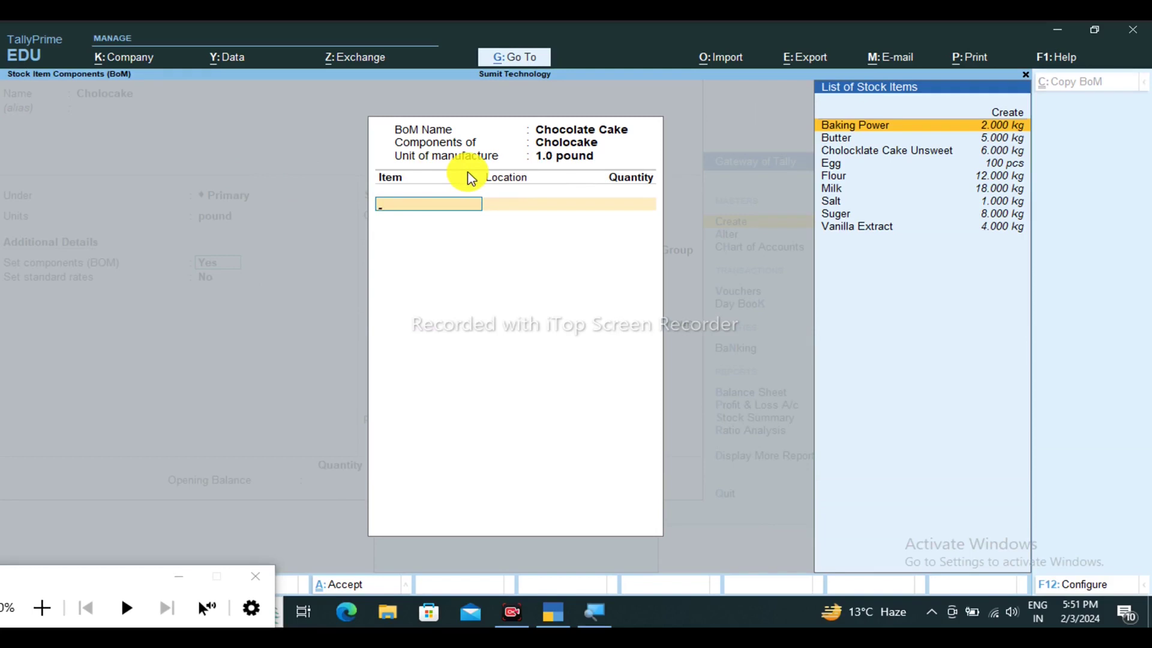
Add Butter from the Gorakhpur location as the first component with a quantity of 0.130 kg
{"action": "key", "text": "Down"}
{"action": "key", "text": "Down"}
{"action": "key", "text": "Down"}
{"action": "key", "text": "Down"}
{"action": "key", "text": "Up"}
{"action": "key", "text": "Up"}
{"action": "key", "text": "Up"}
{"action": "key", "text": "Up"}
{"action": "key", "text": "Return"}
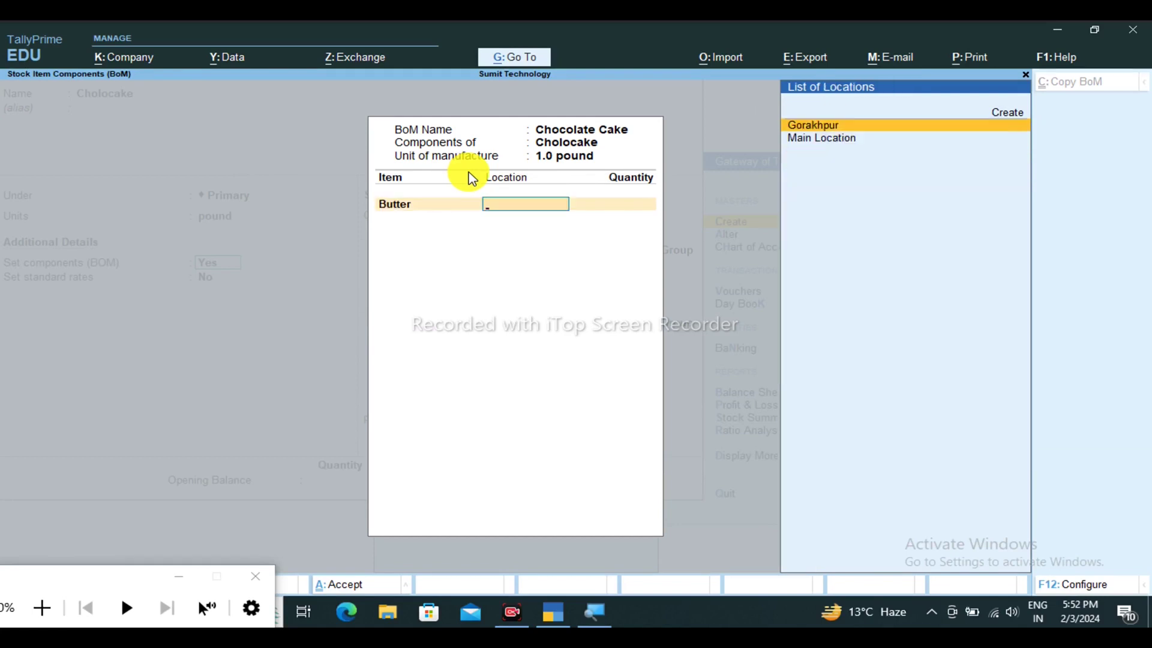
{"action": "key", "text": "Return"}
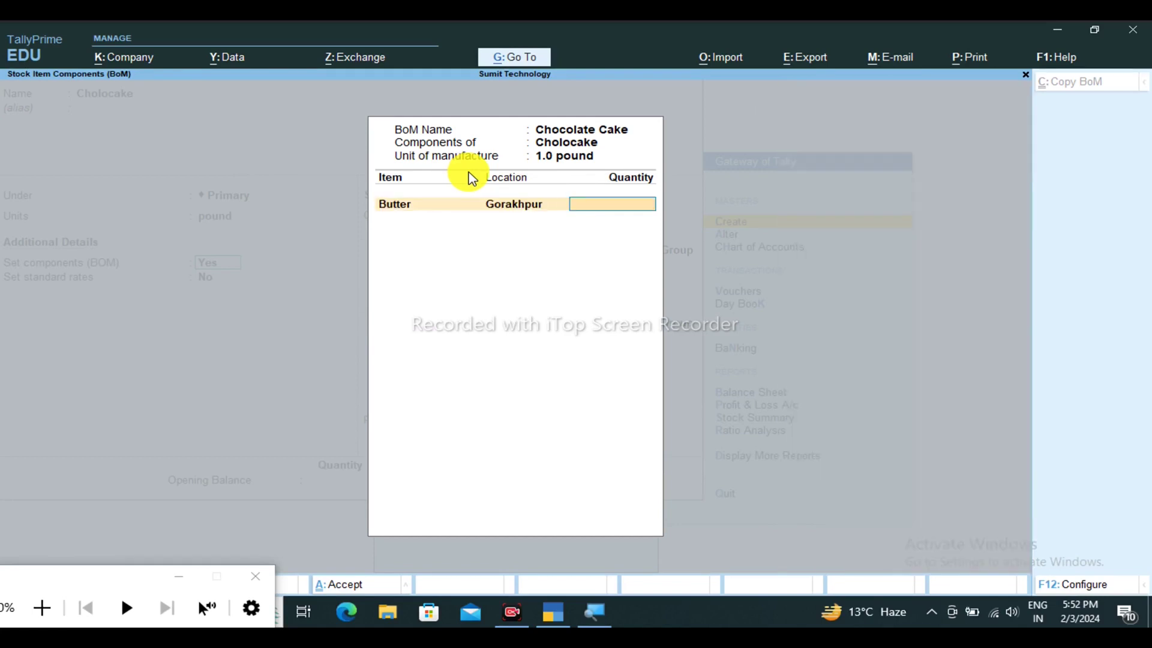
{"action": "type", "text": ".130"}
{"action": "key", "text": "Return"}
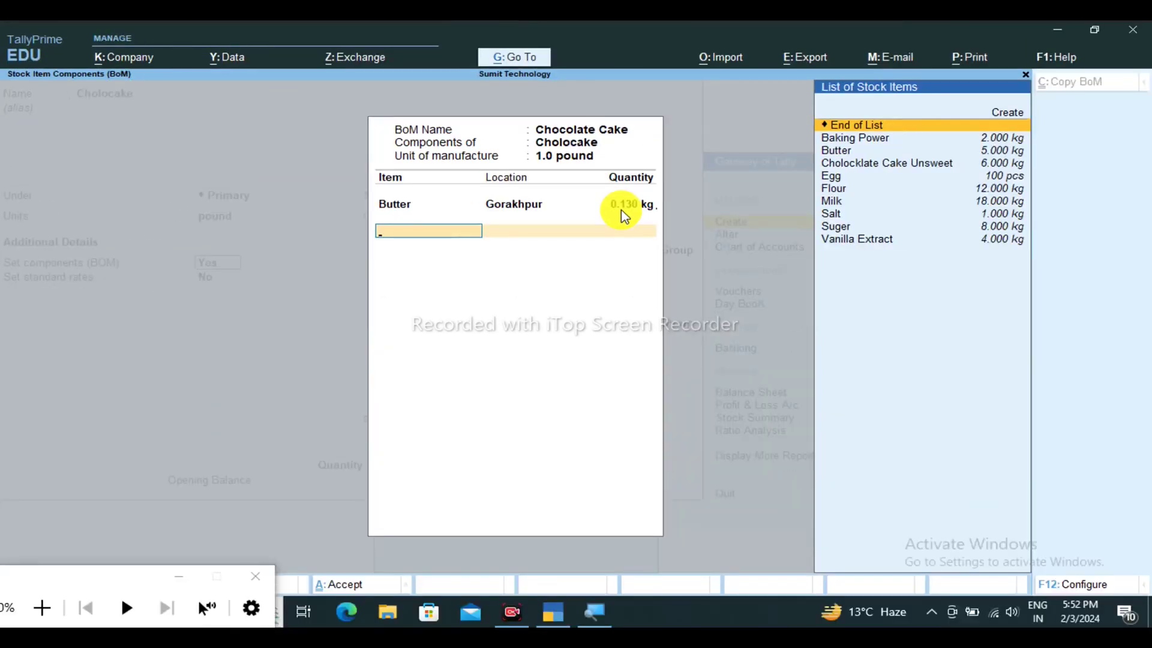
Add Suger from the Gorakhpur location to the bill of materials with a quantity of 0.900 kg
{"action": "type", "text": "Su"}
{"action": "key", "text": "Return"}
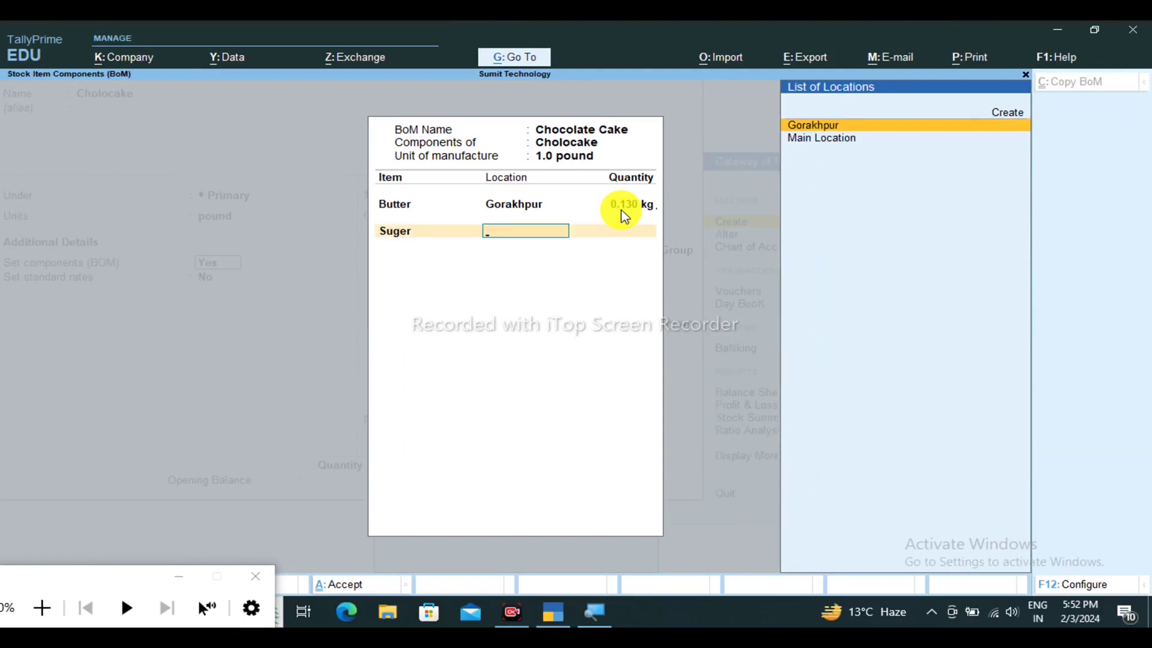
{"action": "key", "text": "Return"}
{"action": "type", "text": ".90"}
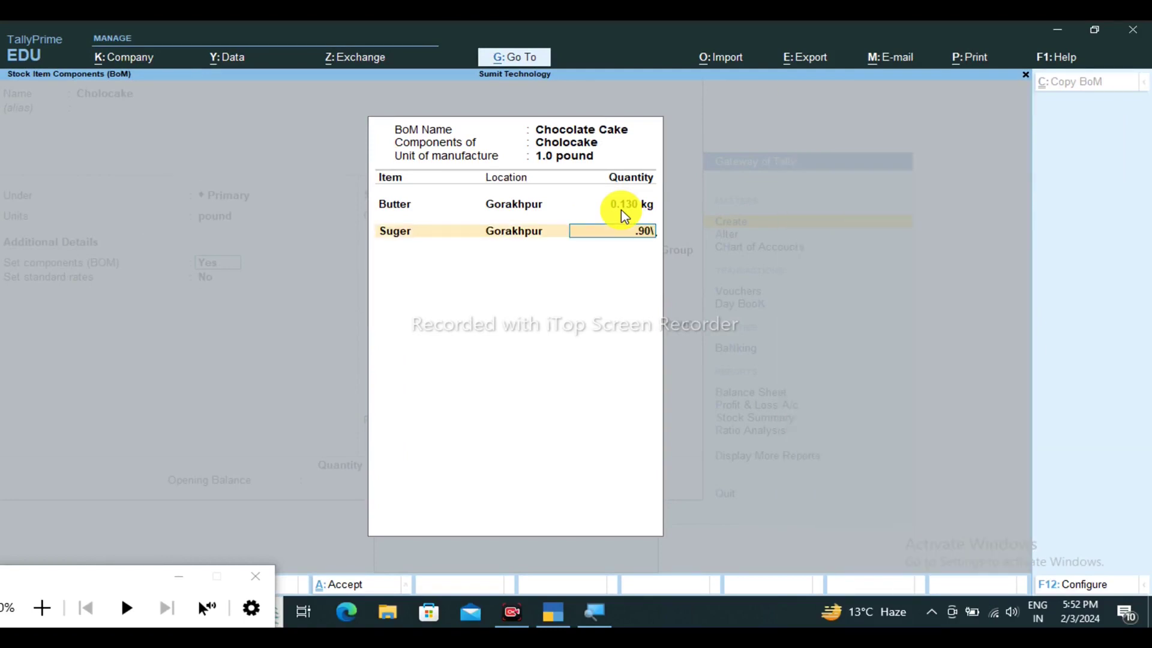
{"action": "key", "text": "Return"}
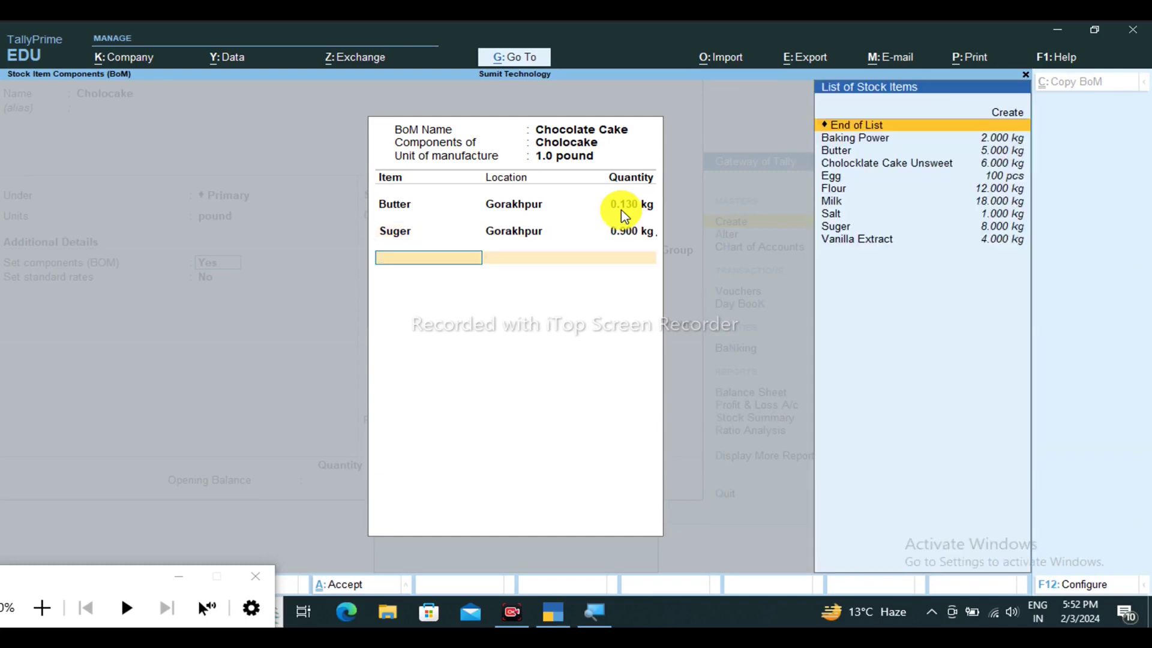
Add Flour from the Gorakhpur location to the bill of materials with a quantity of 0.900 kg
{"action": "type", "text": "Flour"}
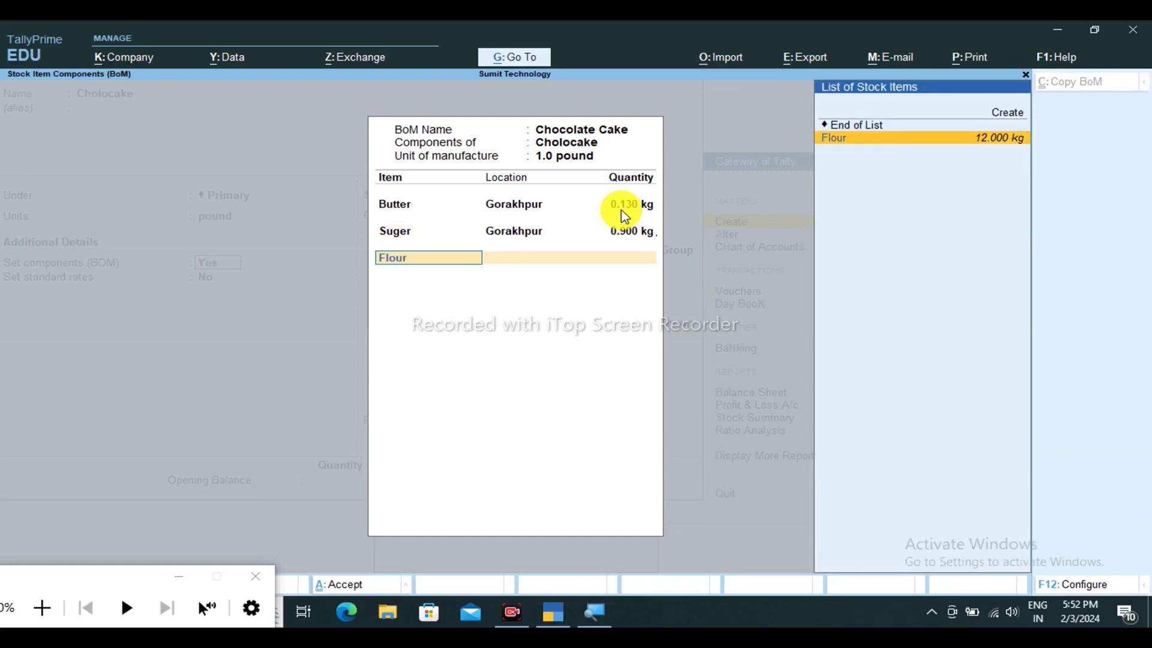
{"action": "key", "text": "Return"}
{"action": "key", "text": "Return"}
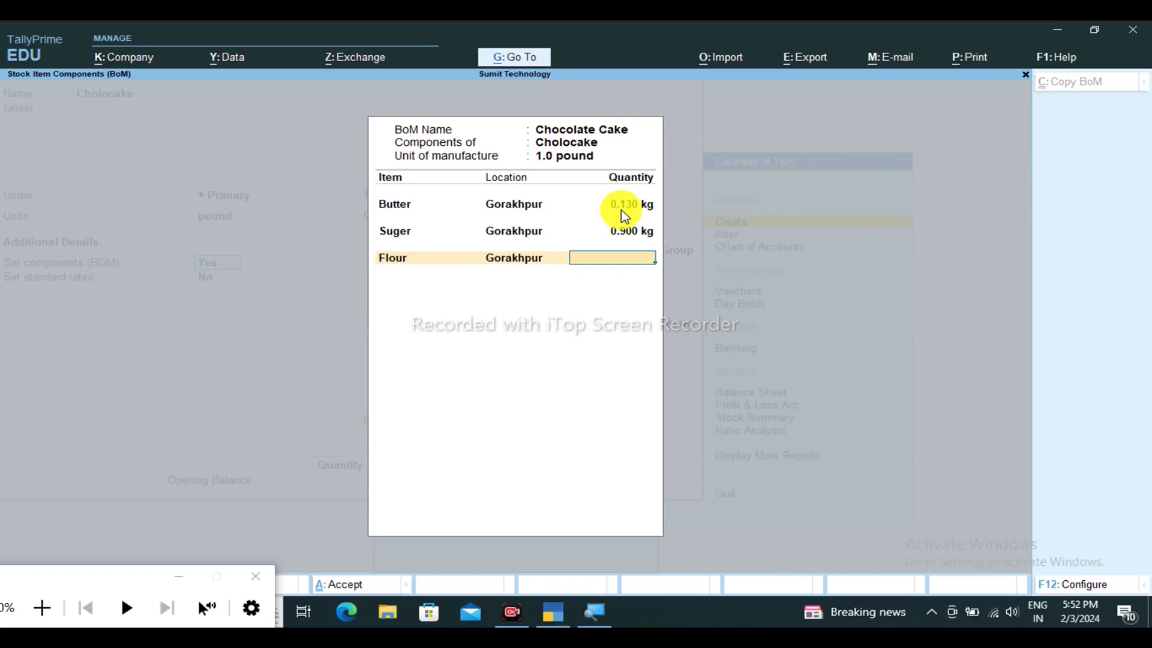
{"action": "type", "text": ".90"}
{"action": "key", "text": "Return"}
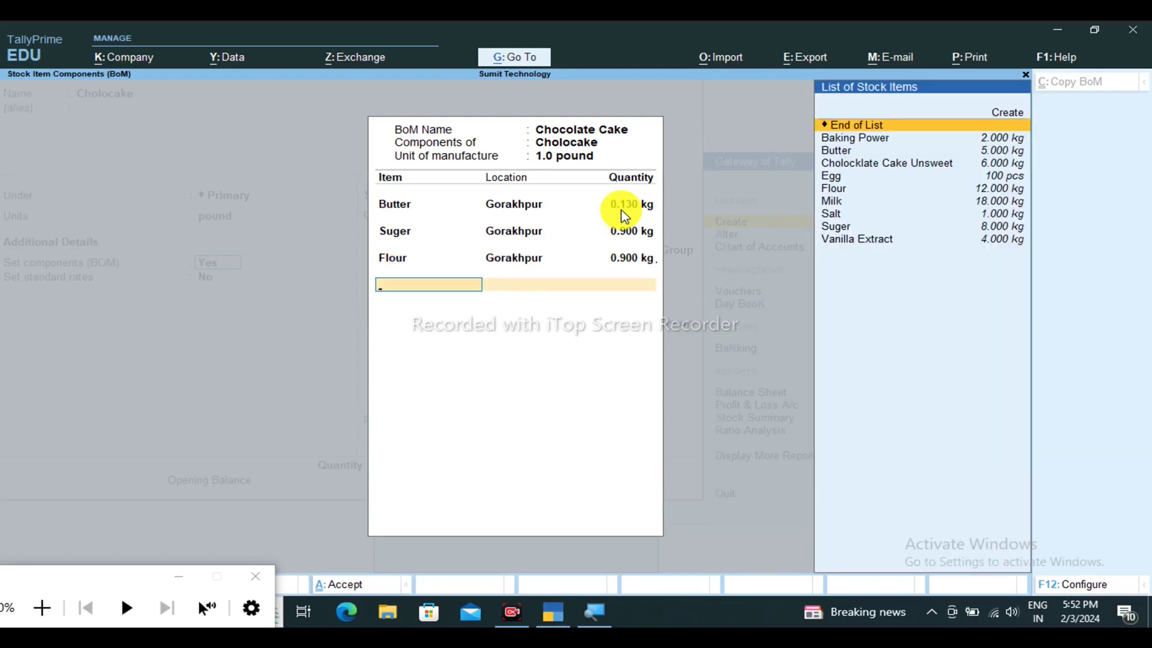
Add Milk from the Gorakhpur location to the bill of materials with a quantity of 0.400 kg
{"action": "type", "text": "Mi"}
{"action": "key", "text": "Return"}
{"action": "key", "text": "Return"}
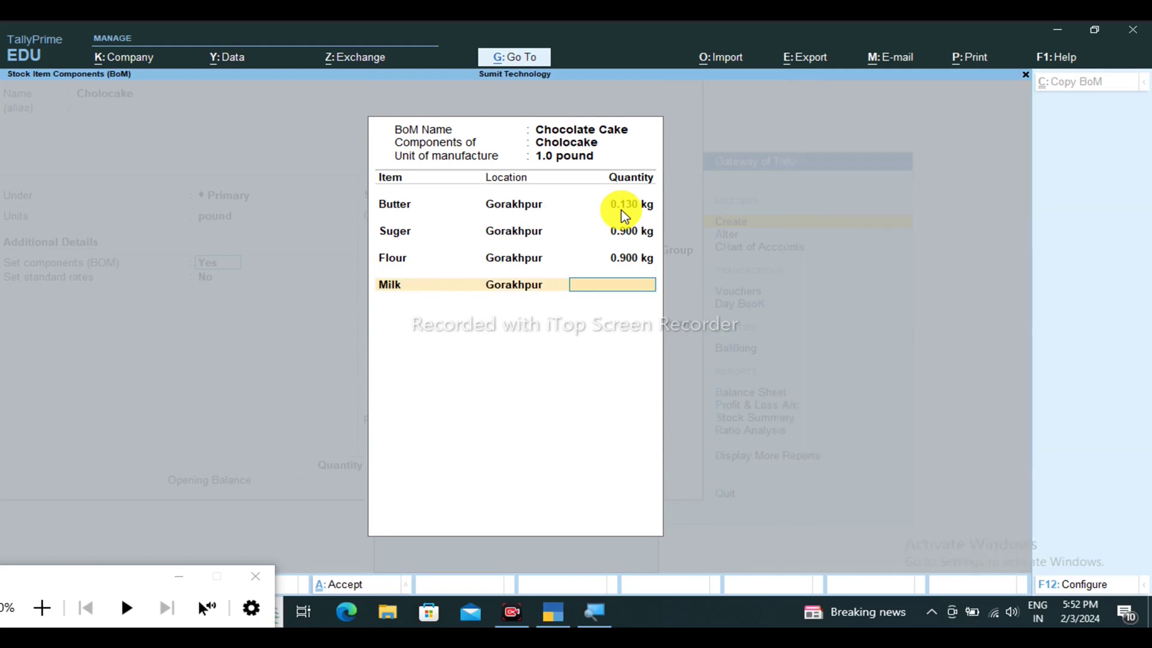
{"action": "type", "text": ".400"}
{"action": "key", "text": "Return"}
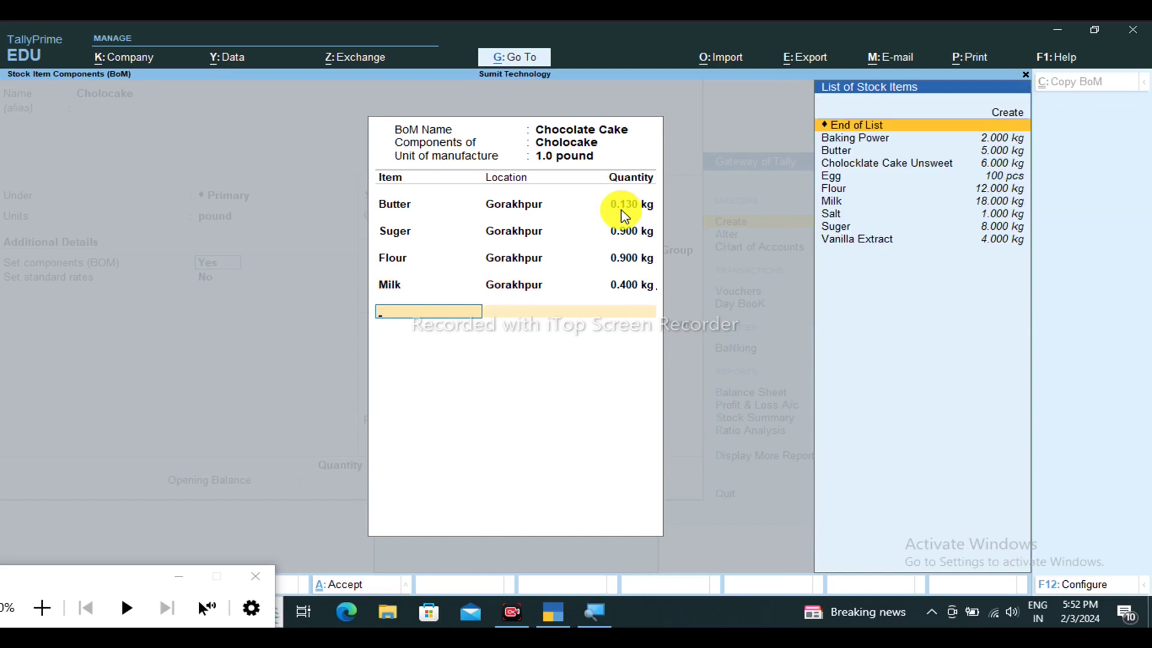
Add Cholocklate Cake Unsweet from the Gorakhpur location to the bill of materials with a quantity of 0.300 kg
{"action": "type", "text": "Ch"}
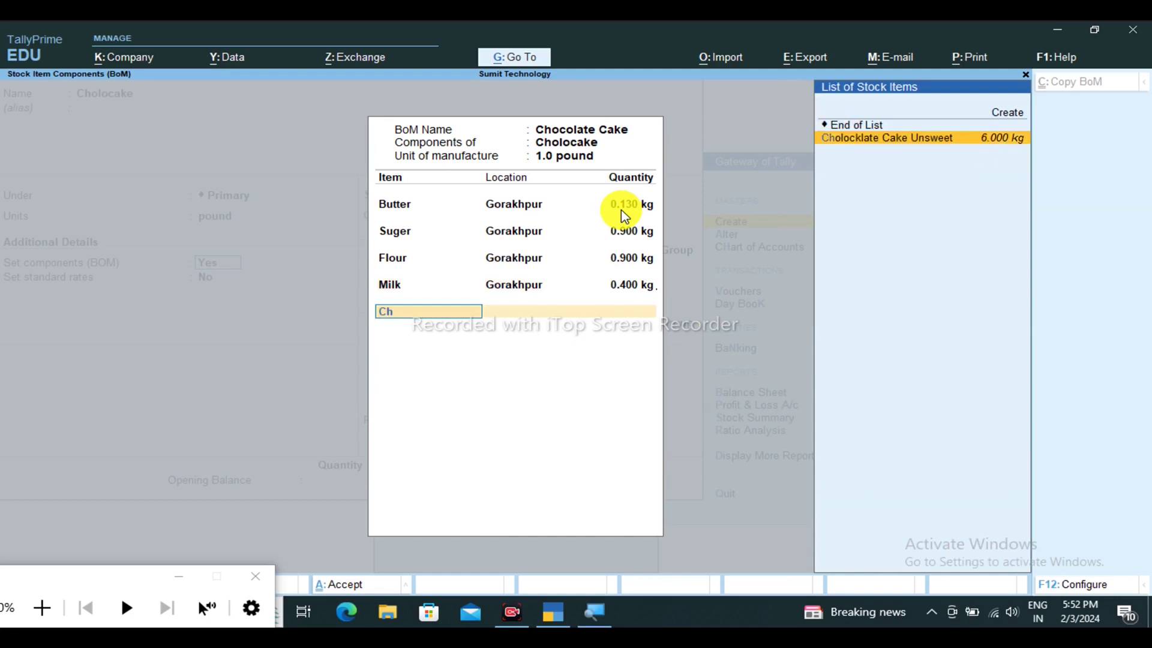
{"action": "key", "text": "Return"}
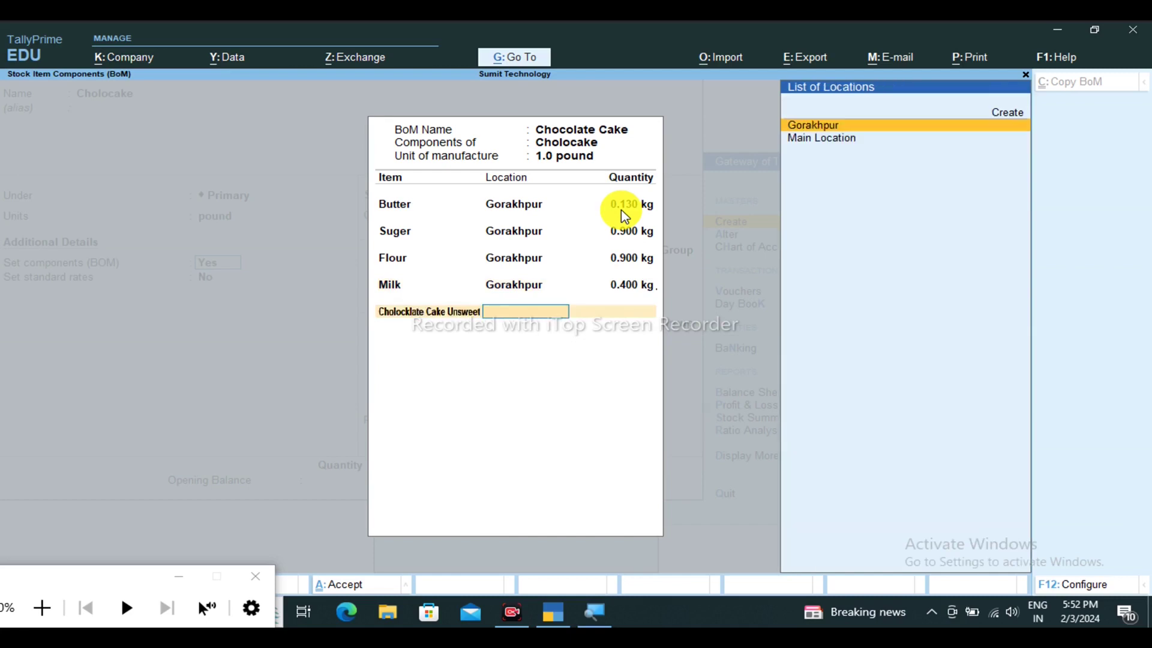
{"action": "type", "text": "."}
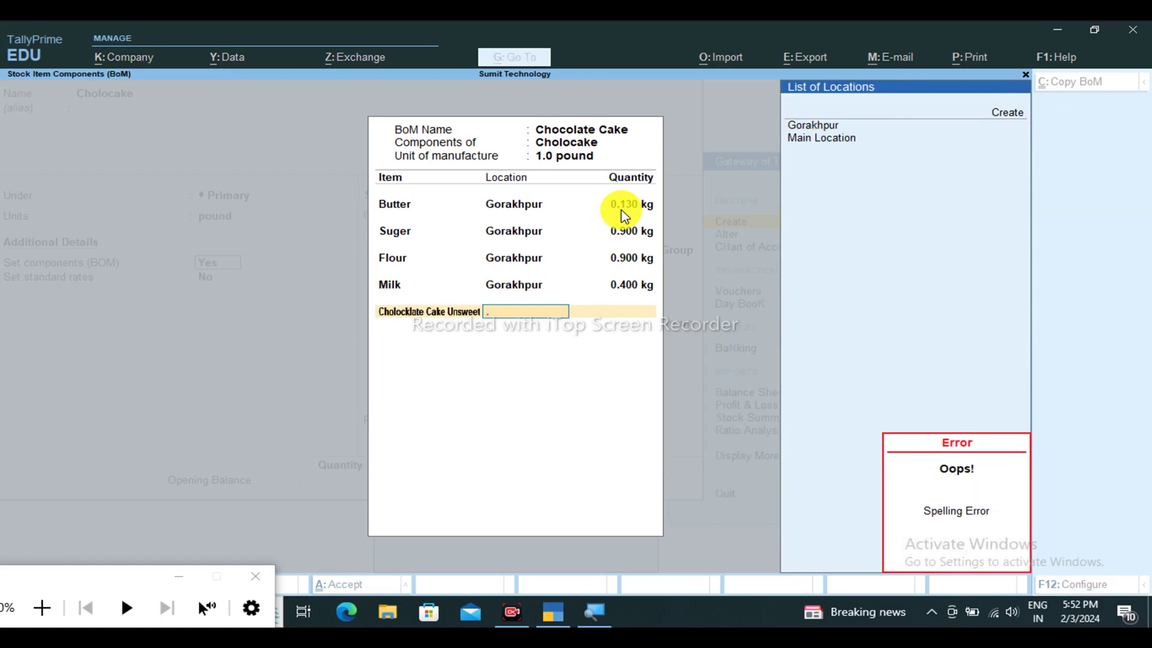
{"action": "key", "text": "BackSpace"}
{"action": "key", "text": "Return"}
{"action": "type", "text": ".300"}
{"action": "key", "text": "Return"}
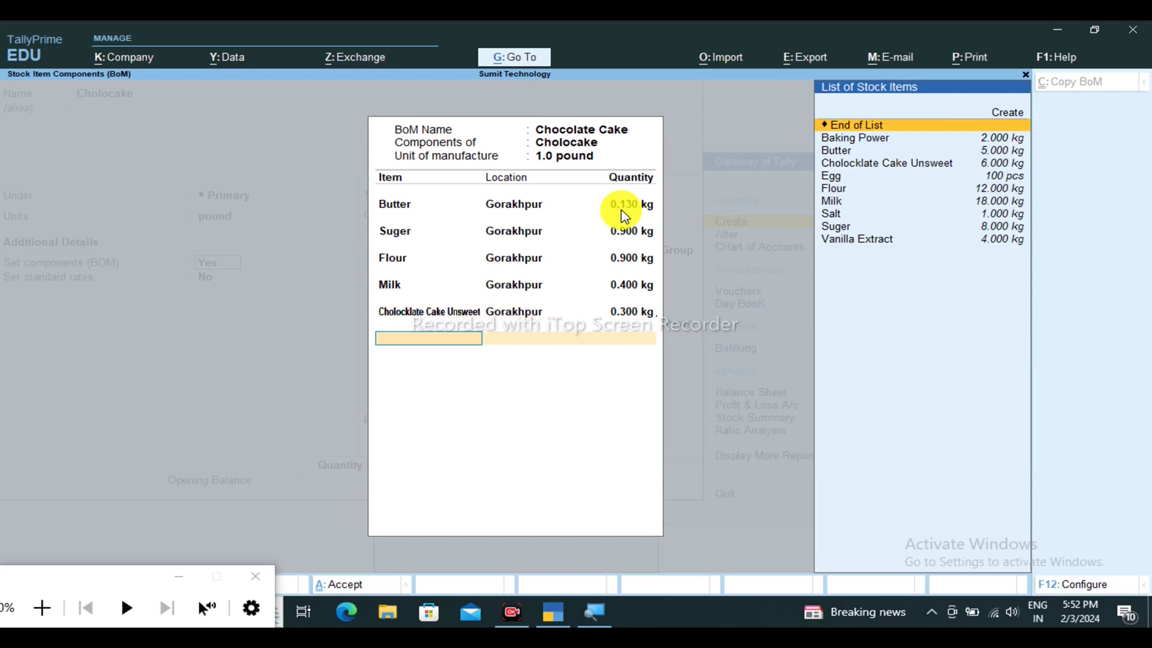
Add Egg from the Gorakhpur location to the bill of materials with a quantity of 1 pcs
{"action": "type", "text": "Egg"}
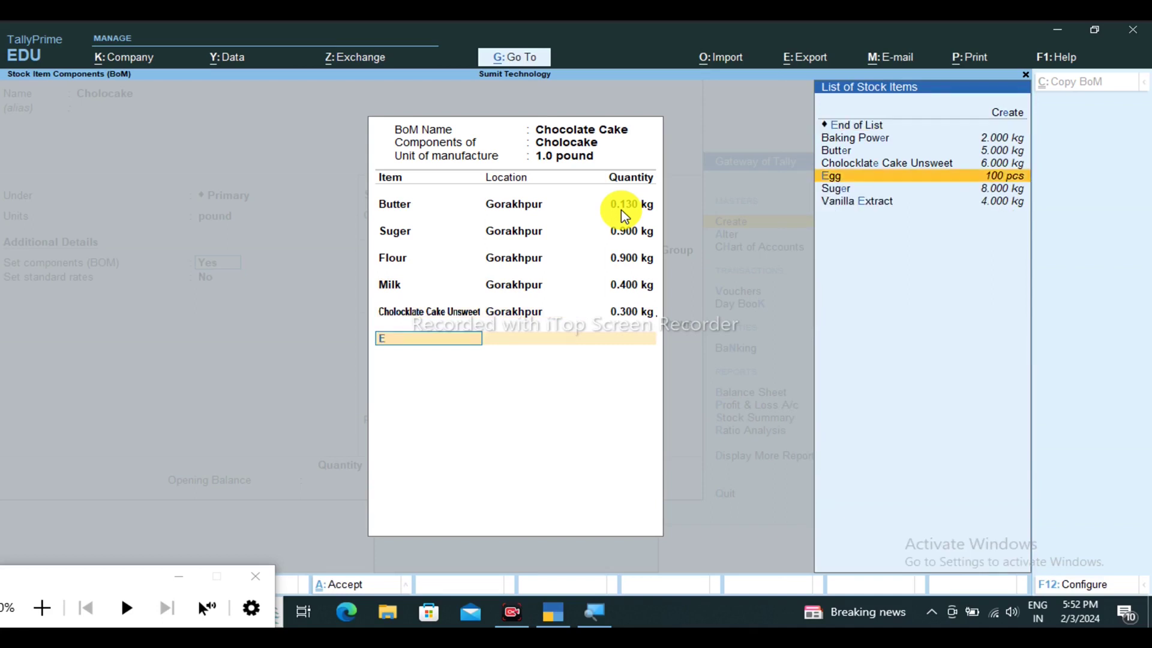
{"action": "key", "text": "Return"}
{"action": "key", "text": "Return"}
{"action": "type", "text": "1"}
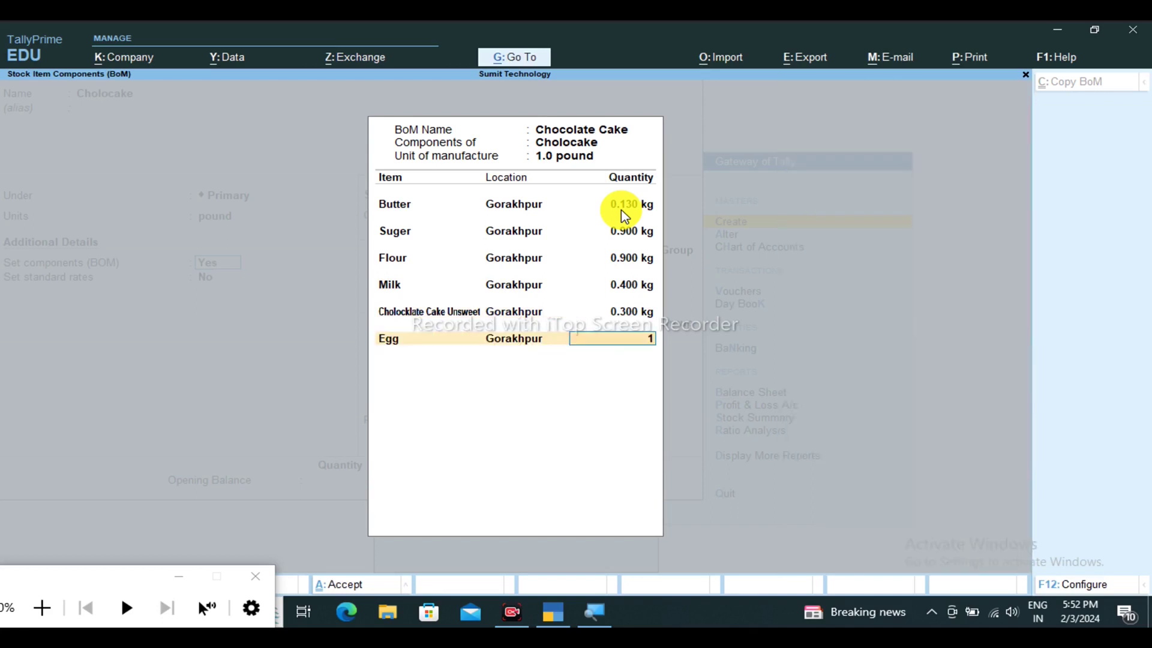
{"action": "key", "text": "Return"}
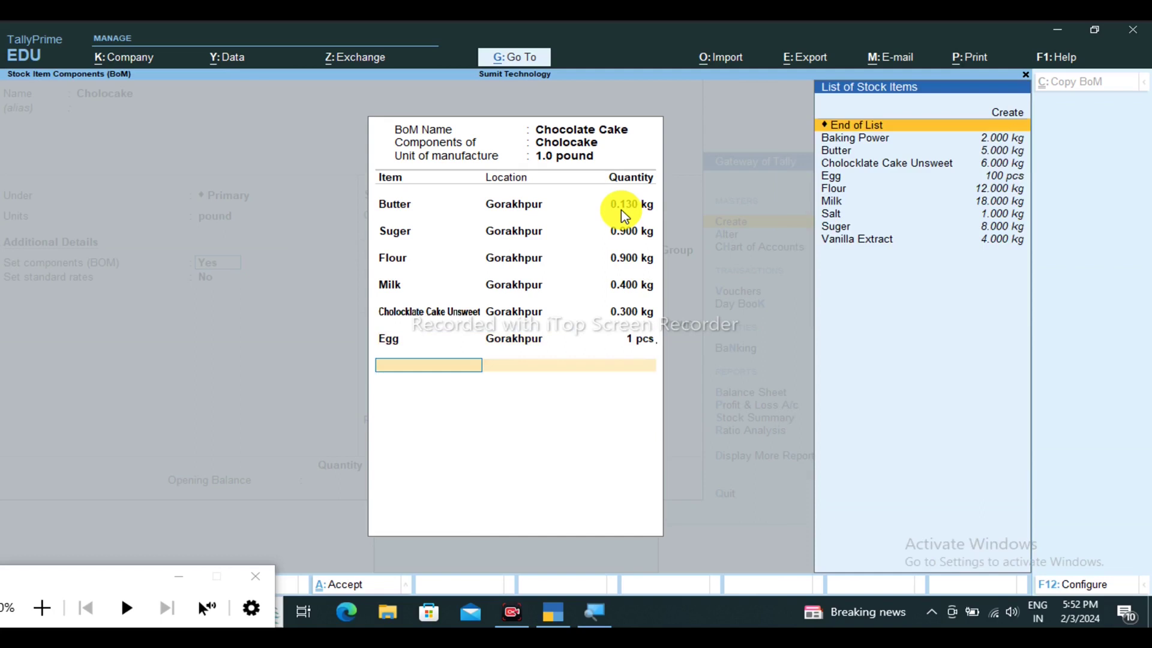
Add Vanilla Extract from the Gorakhpur location to the bill of materials with a quantity of 0.100 kg
{"action": "type", "text": "Va"}
{"action": "key", "text": "Return"}
{"action": "key", "text": "Return"}
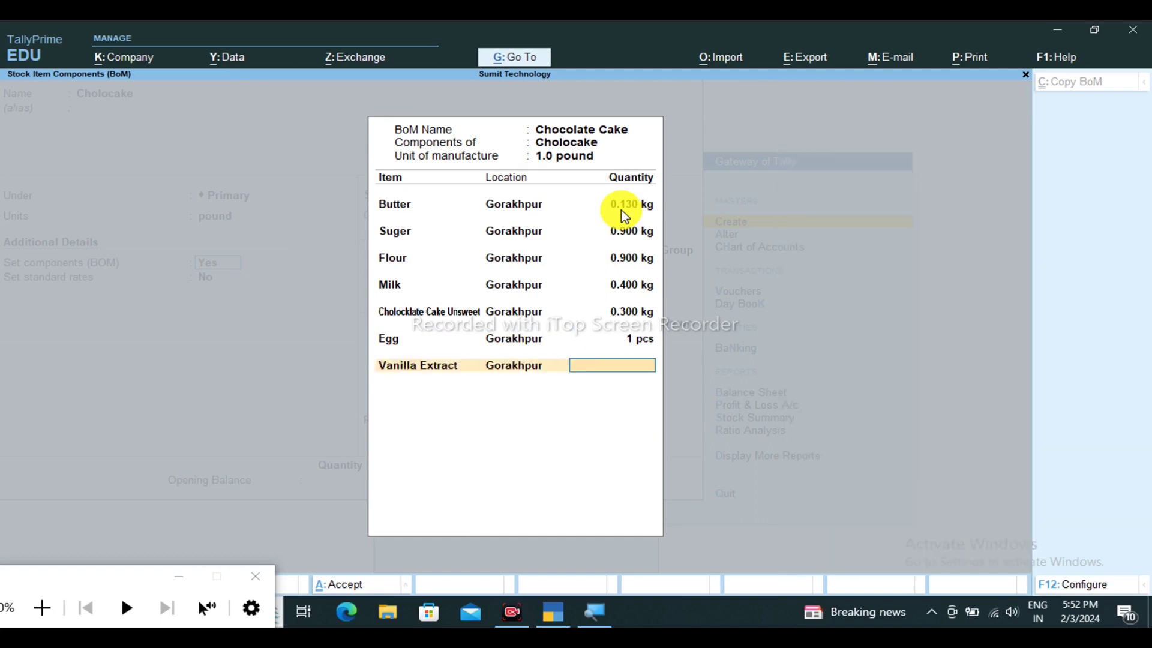
{"action": "type", "text": "0.1"}
{"action": "key", "text": "Return"}
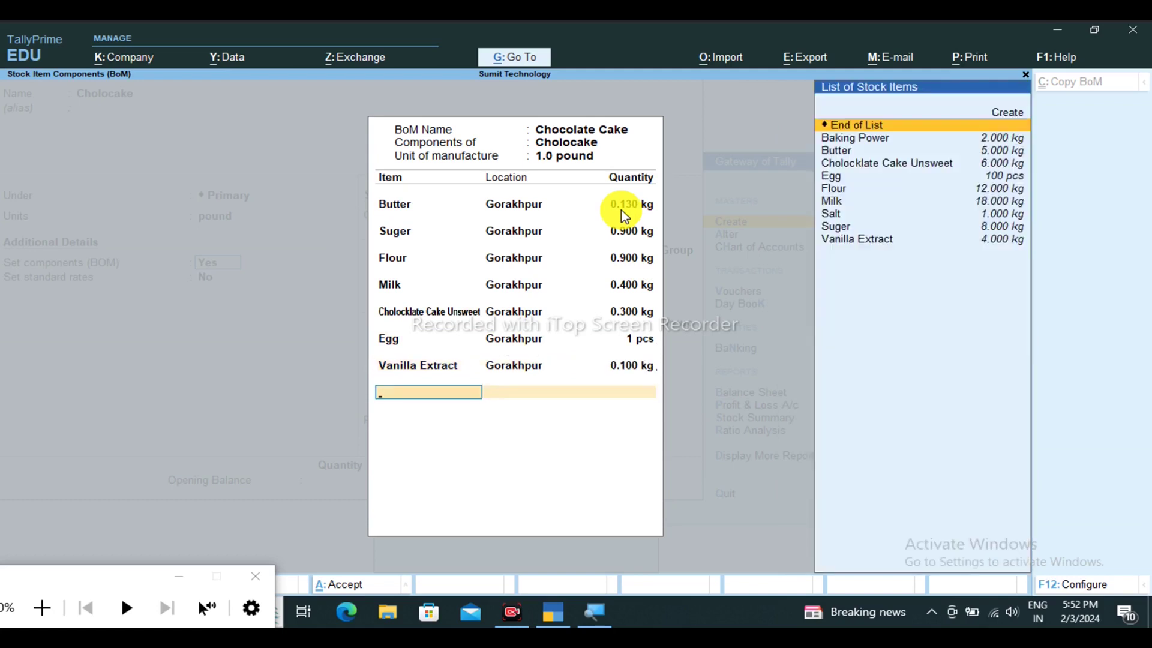
Add Baking Power from the Gorakhpur location to the bill of materials with a quantity of 0.120 kg
{"action": "type", "text": "B"}
{"action": "key", "text": "Down"}
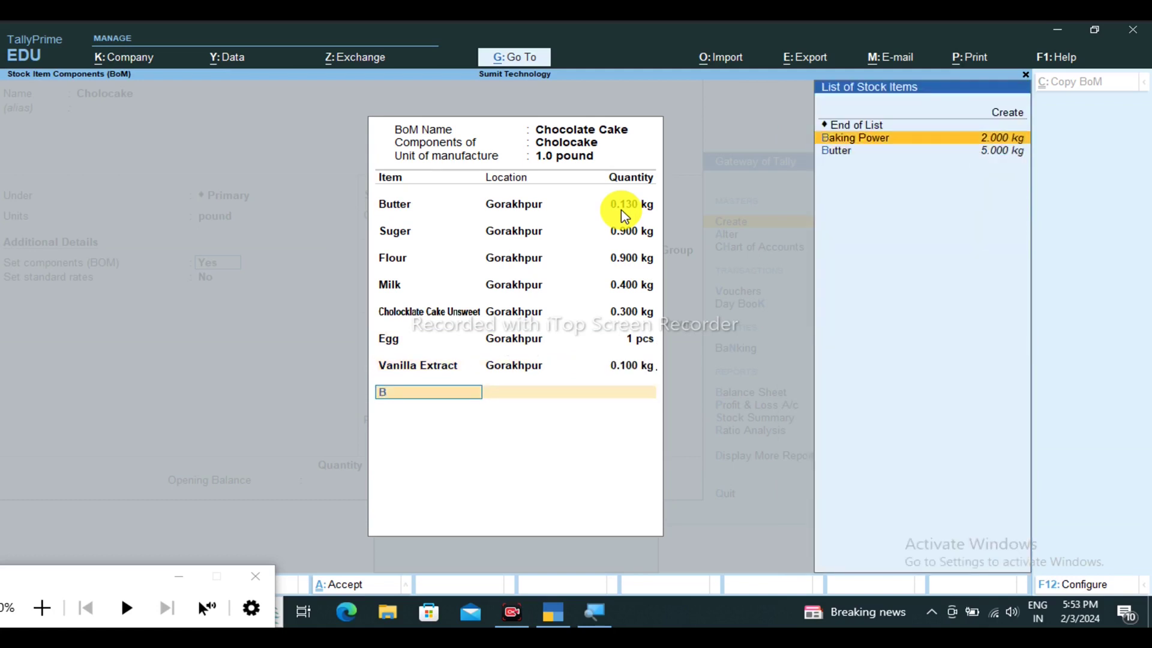
{"action": "key", "text": "Return"}
{"action": "key", "text": "Return"}
{"action": "type", "text": ".120"}
{"action": "key", "text": "Return"}
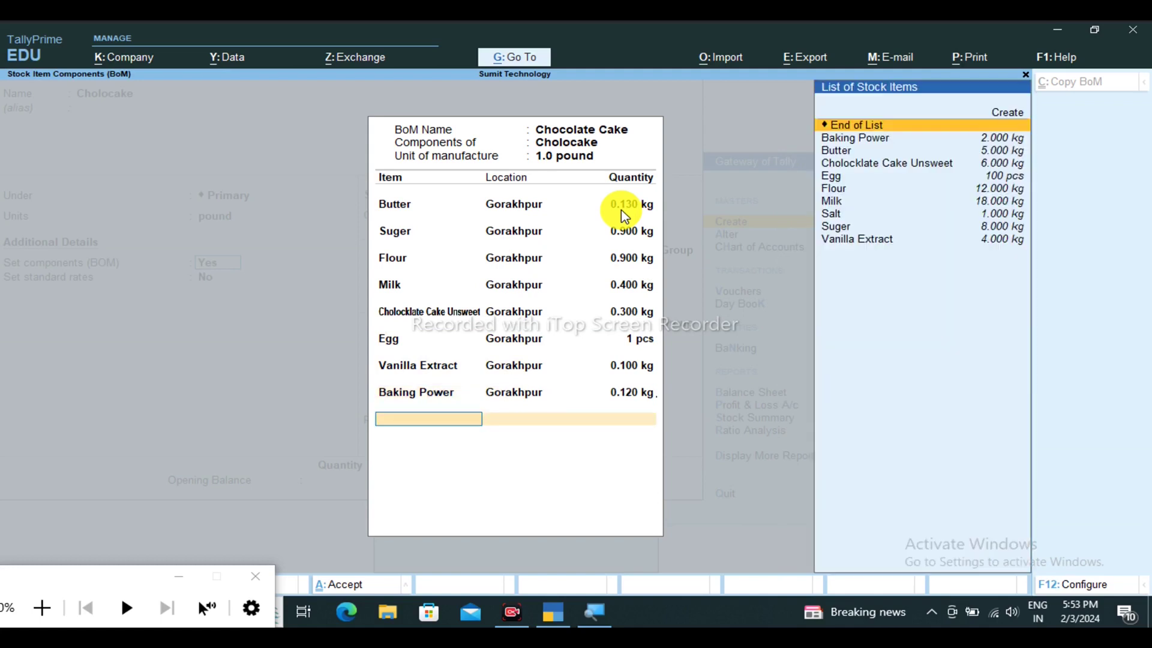
Add Salt from the Gorakhpur location to the bill of materials with a quantity of 0.1 kg
{"action": "type", "text": "Sa"}
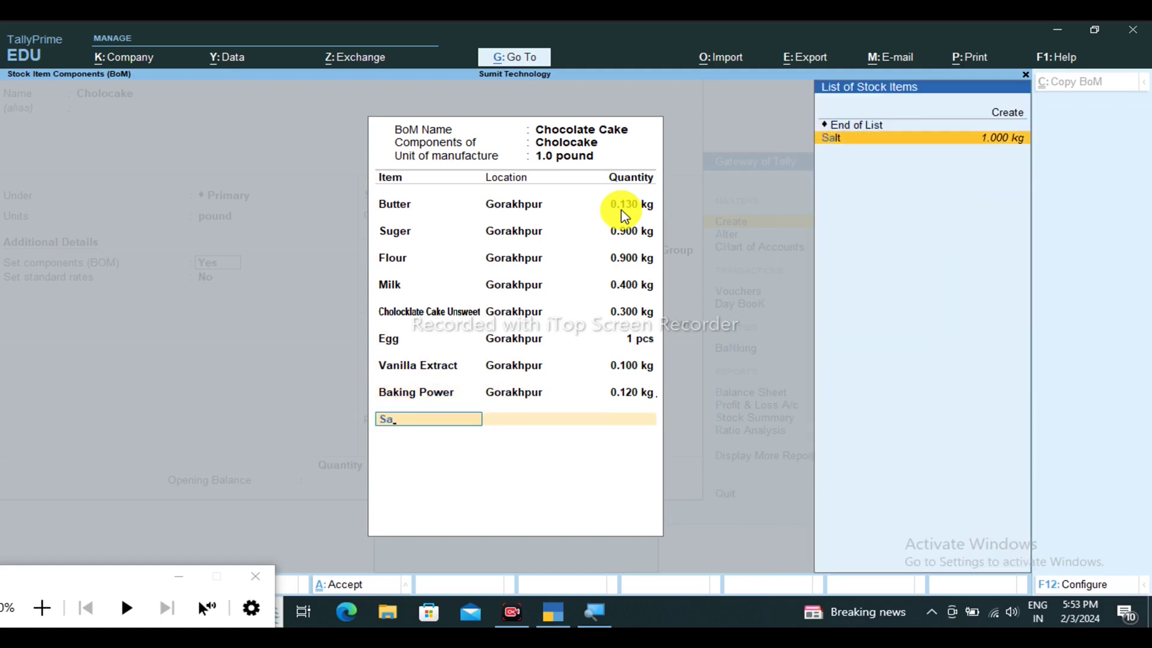
{"action": "key", "text": "Return"}
{"action": "key", "text": "Return"}
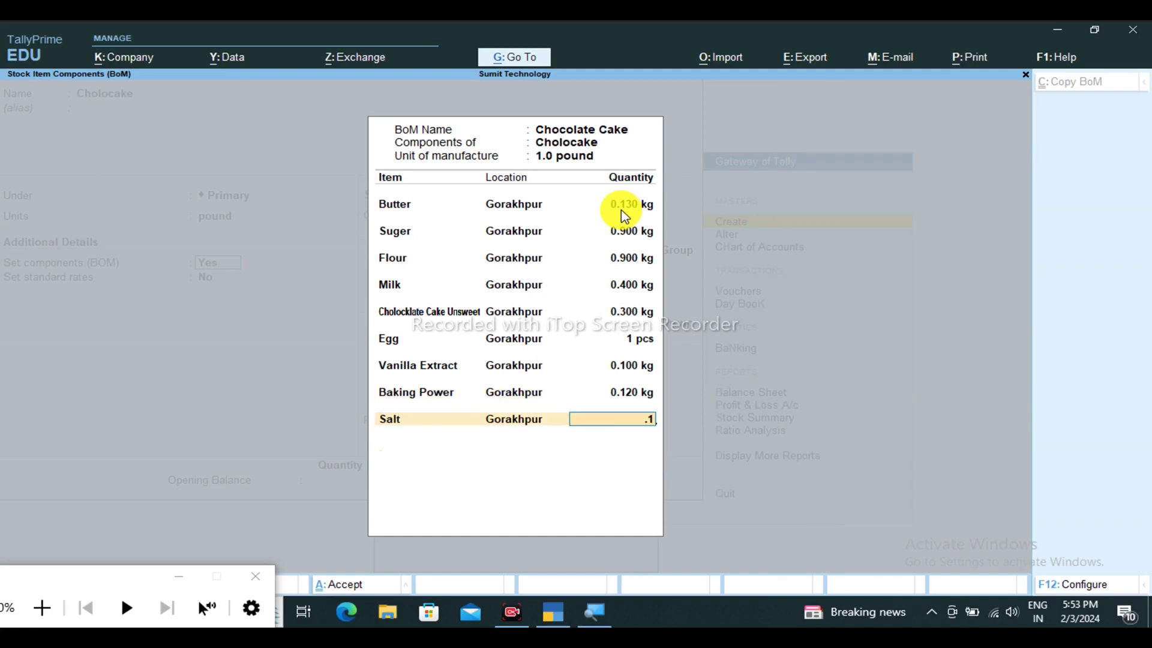
{"action": "type", "text": ".1"}
{"action": "key", "text": "Return"}
Finish the Chocolate Cake component list and save the Cholocake stock item with the remaining fields at their defaults
{"action": "key", "text": "Return"}
{"action": "key", "text": "Return"}
{"action": "key", "text": "Return"}
{"action": "key", "text": "Return"}
{"action": "key", "text": "Return"}
{"action": "key", "text": "Return"}
{"action": "key", "text": "Return"}
{"action": "key", "text": "Return"}
{"action": "key", "text": "Return"}
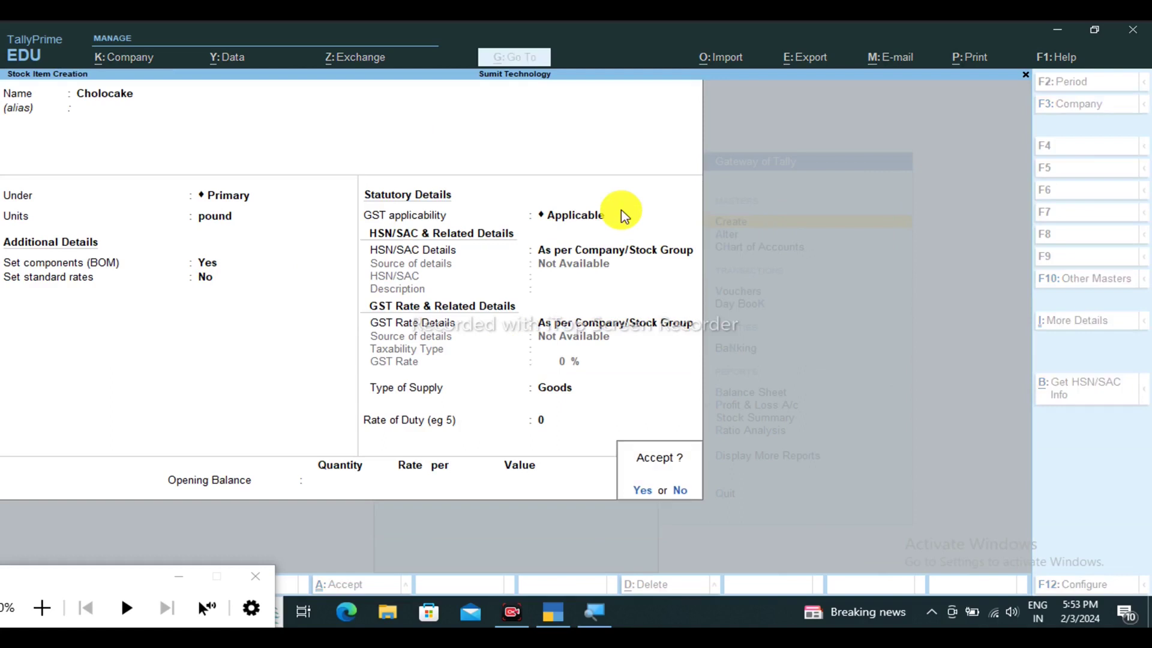
{"action": "key", "text": "Return"}
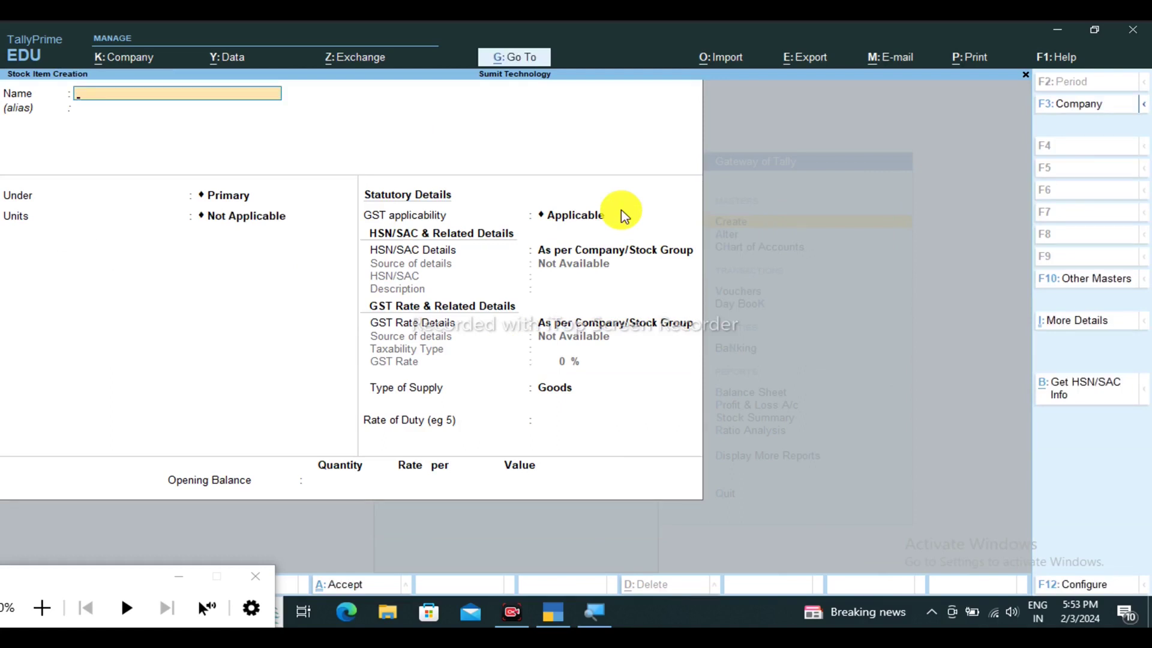
Leave stock item creation and open voucher entry from the Gateway of Tally
{"action": "key", "text": "Escape"}
{"action": "key", "text": "Return"}
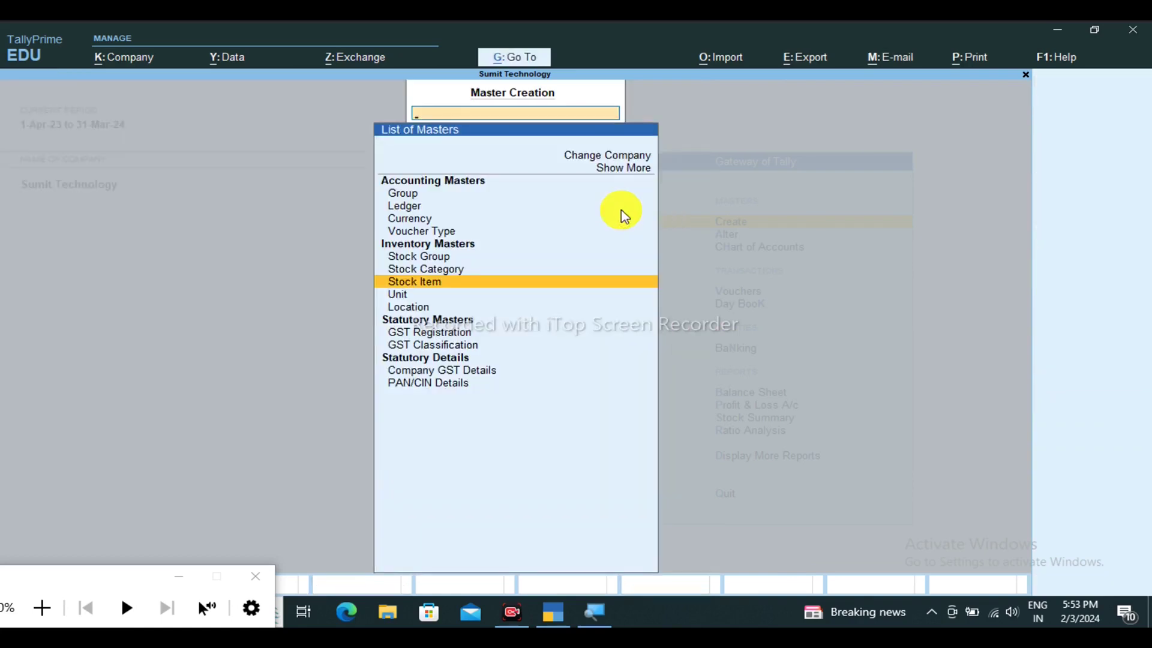
{"action": "key", "text": "Escape"}
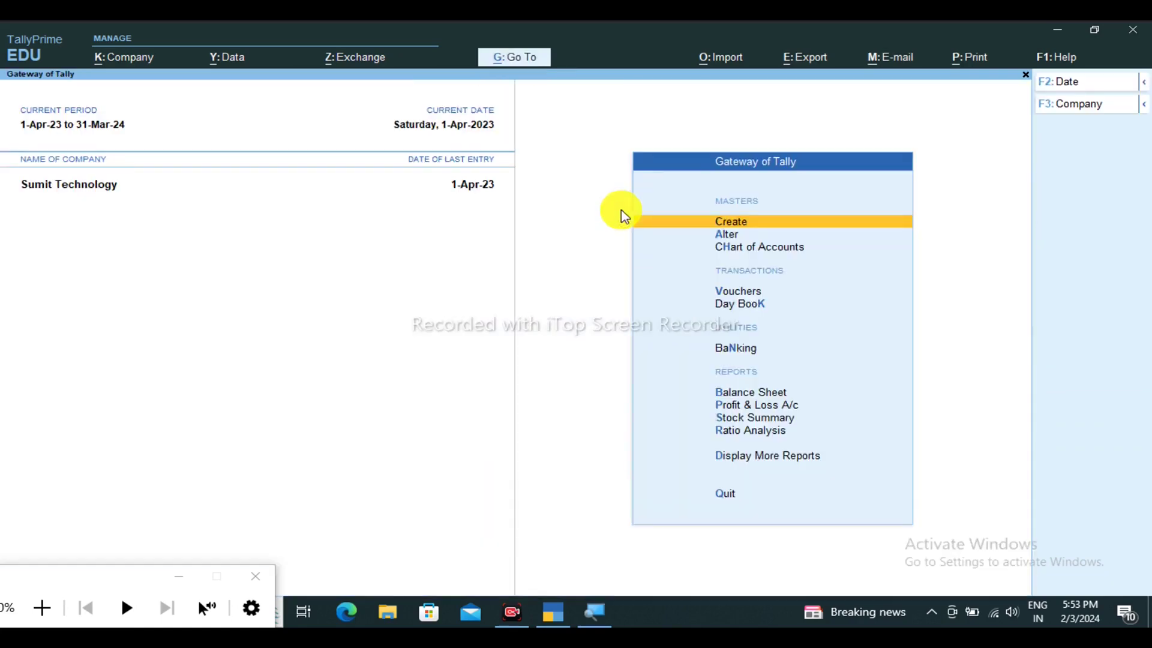
{"action": "key", "text": "Down"}
{"action": "key", "text": "Down"}
{"action": "key", "text": "Down"}
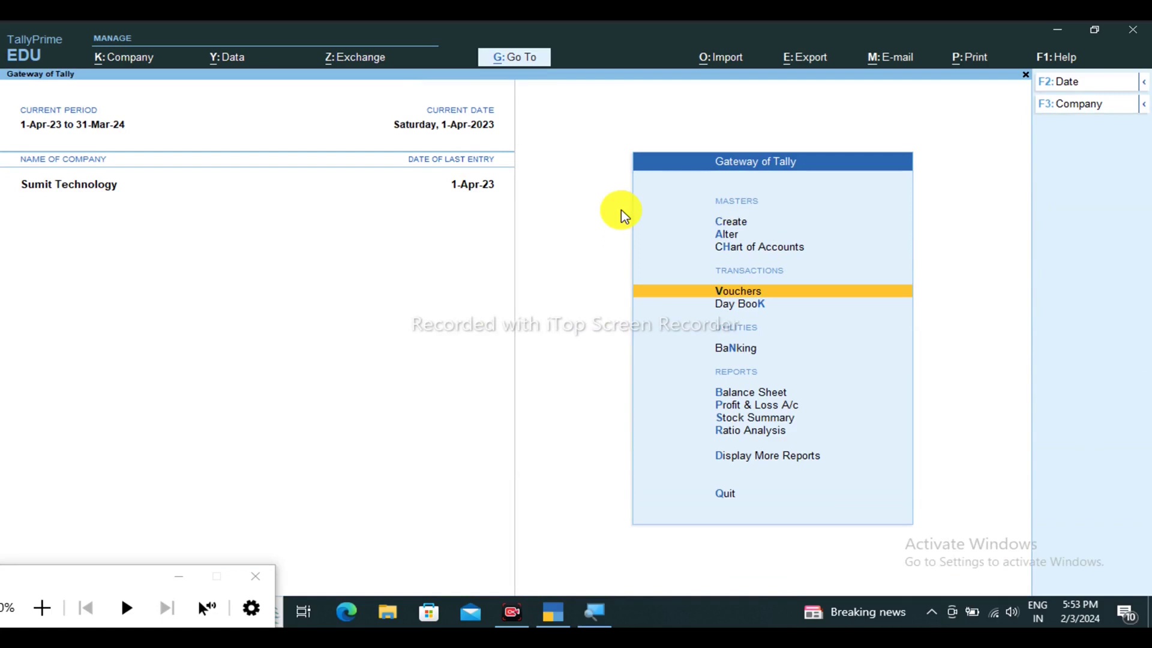
{"action": "key", "text": "Return"}
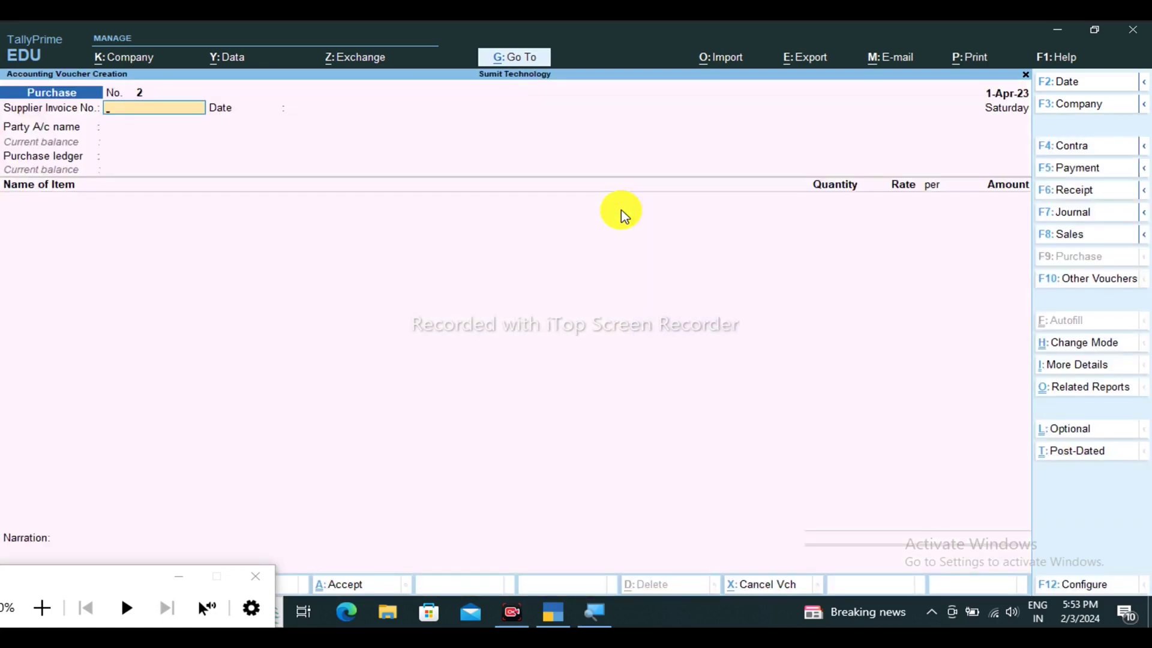
{"action": "key", "text": "Return"}
{"action": "key", "text": "Return"}
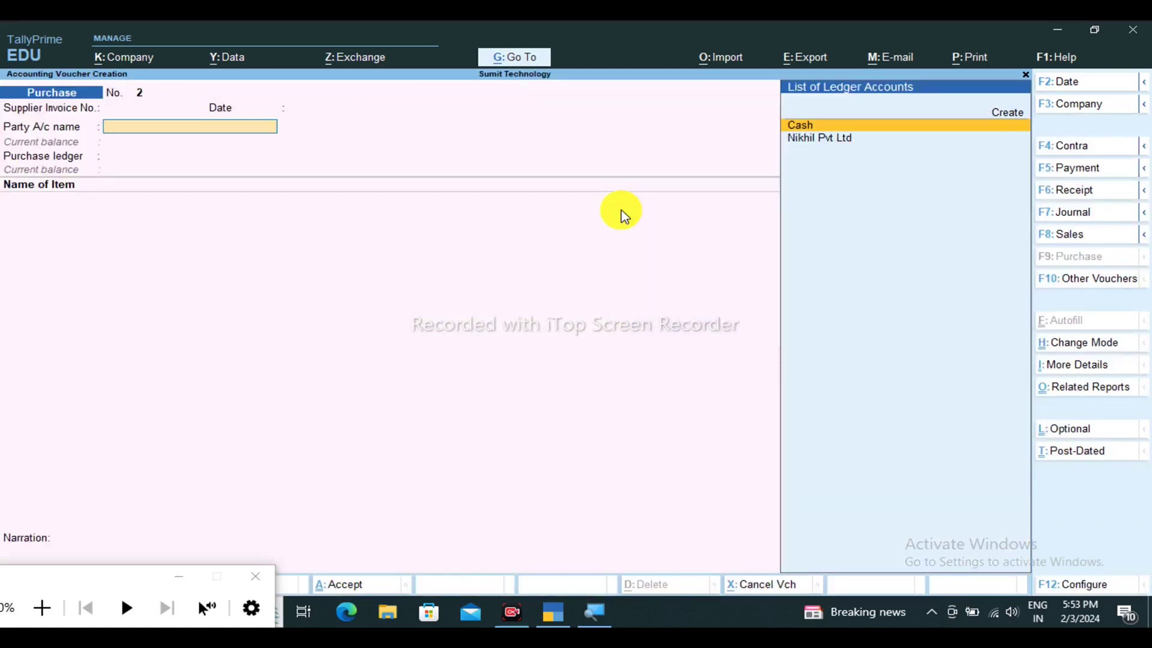
{"action": "key", "text": "alt"}
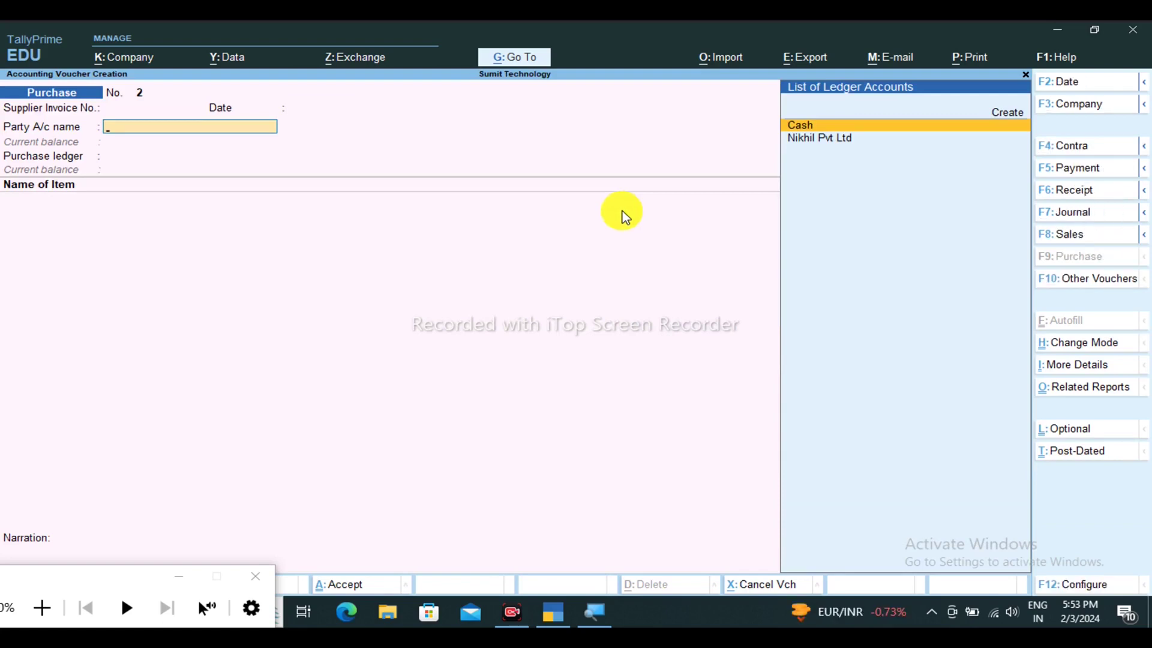
{"action": "key", "text": "alt"}
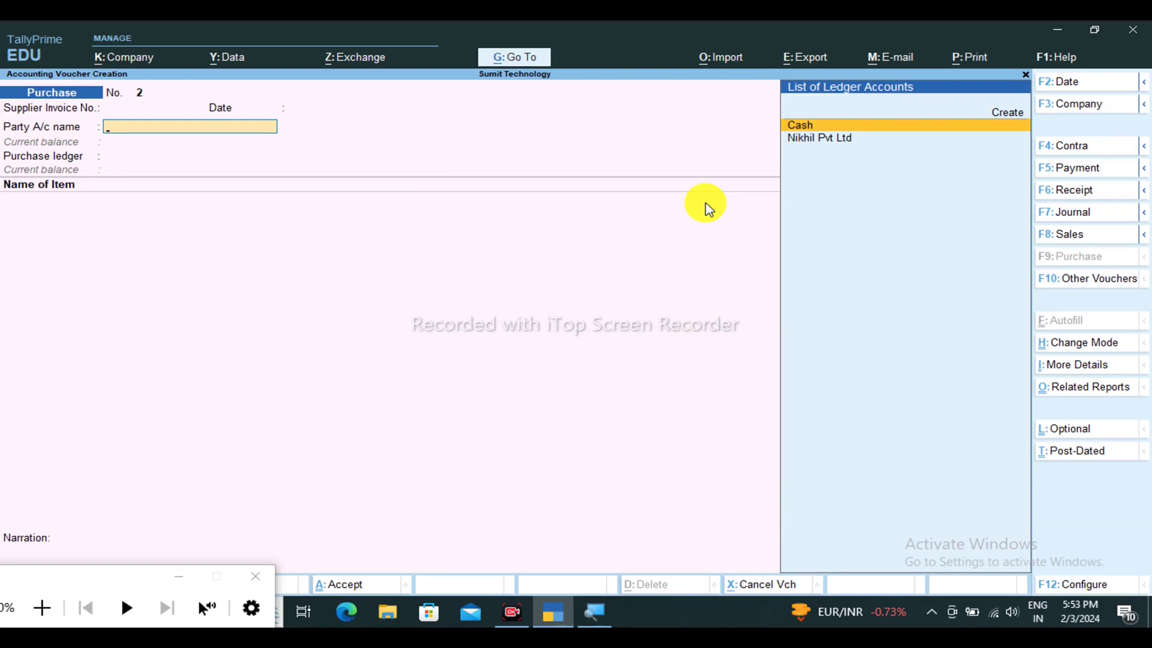
Open the list of other voucher types and show the inactive ones as well
{"action": "key", "text": "F10"}
{"action": "key", "text": "Up"}
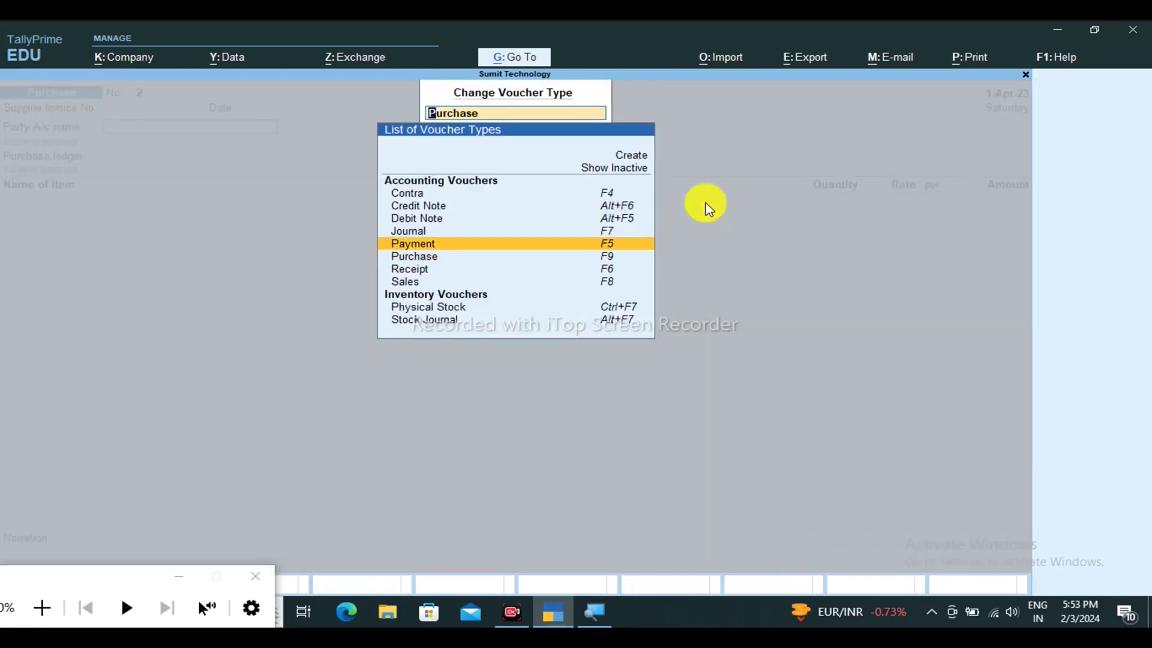
{"action": "key", "text": "Up"}
{"action": "key", "text": "Up"}
{"action": "key", "text": "Up"}
{"action": "key", "text": "Up"}
{"action": "key", "text": "Up"}
{"action": "key", "text": "Up"}
{"action": "key", "text": "Return"}
Change the voucher type from Purchase to Stock Journal
{"action": "key", "text": "Down"}
{"action": "key", "text": "Down"}
{"action": "key", "text": "Down"}
{"action": "key", "text": "Down"}
{"action": "key", "text": "Down"}
{"action": "key", "text": "Down"}
{"action": "key", "text": "Down"}
{"action": "key", "text": "Down"}
{"action": "key", "text": "Down"}
{"action": "key", "text": "Down"}
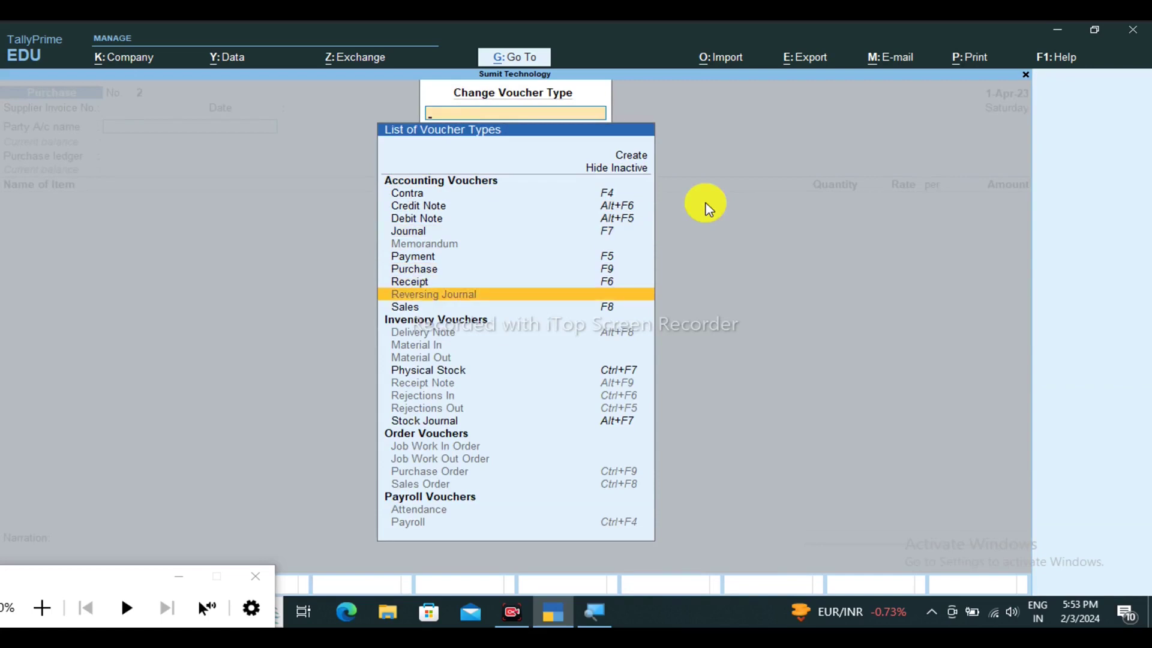
{"action": "type", "text": "St"}
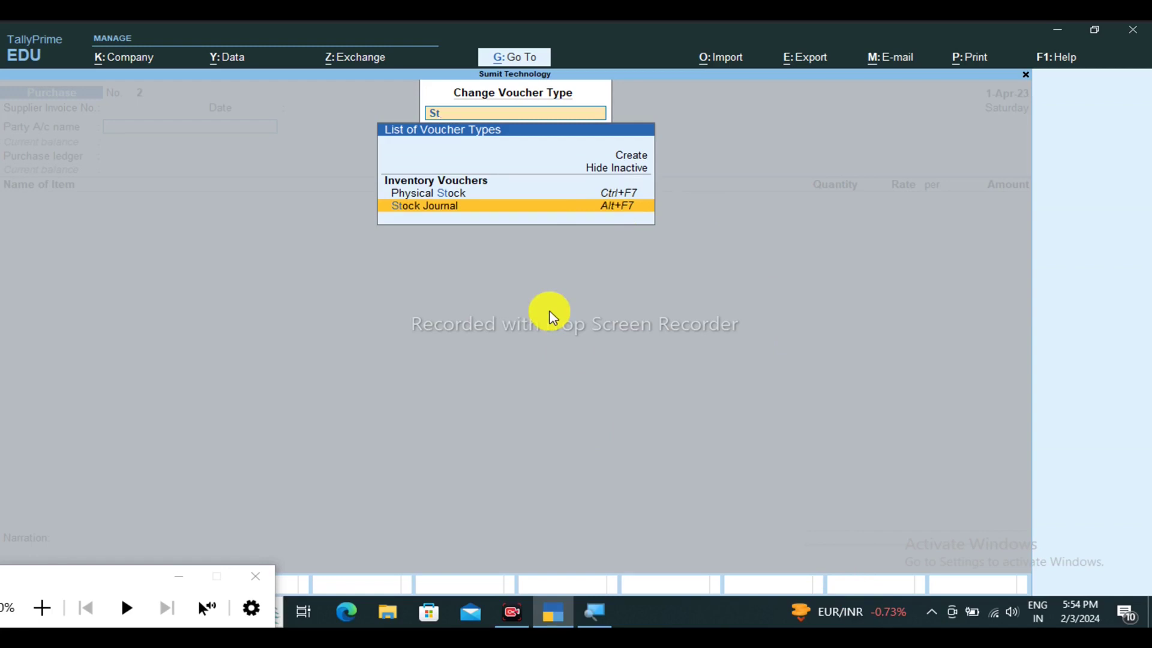
{"action": "key", "text": "Return"}
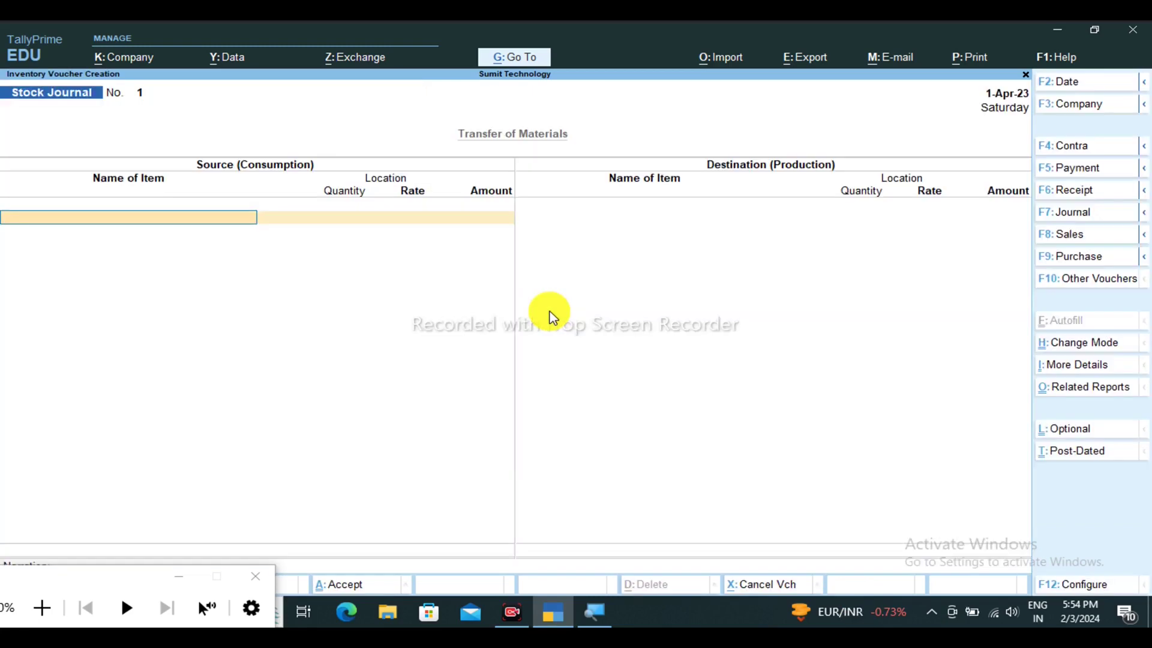
Change the stock journal's mode to Use for Manufacturing Journal
{"action": "key", "text": "ctrl+h"}
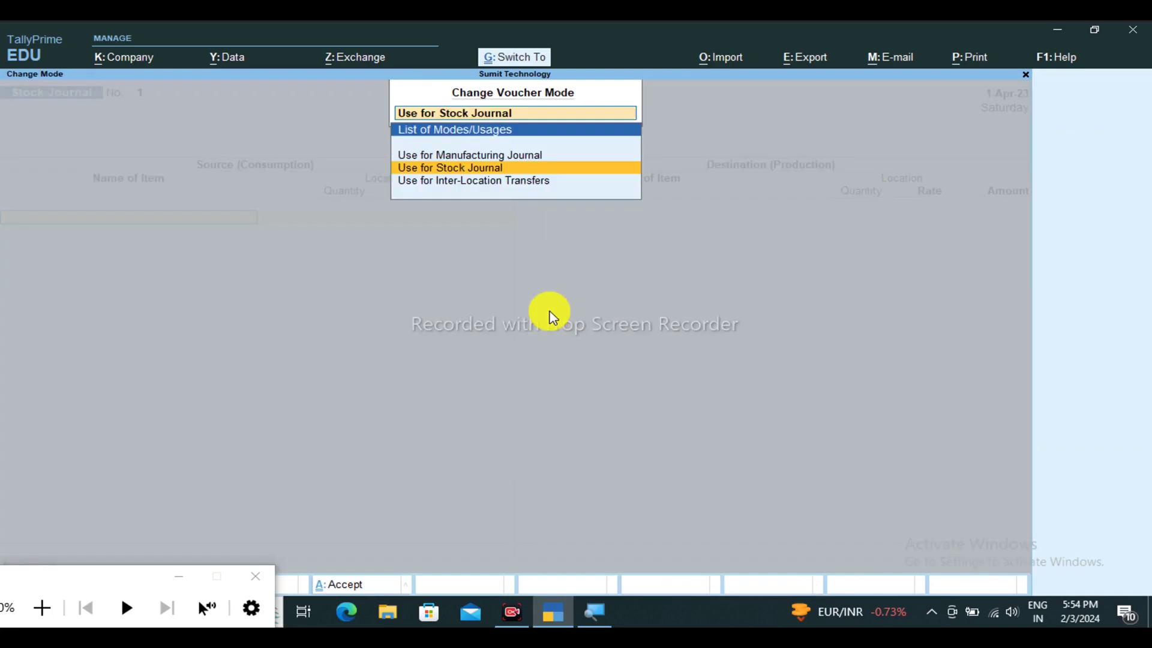
{"action": "key", "text": "Up"}
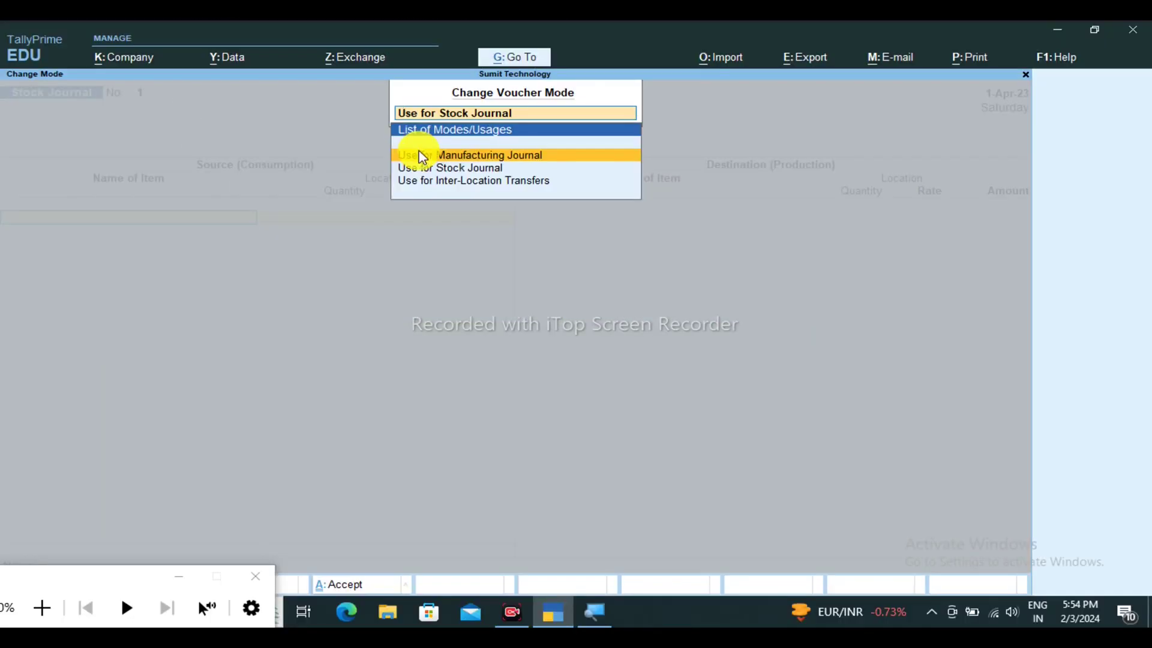
{"action": "left_click", "coordinate": [422, 156]}
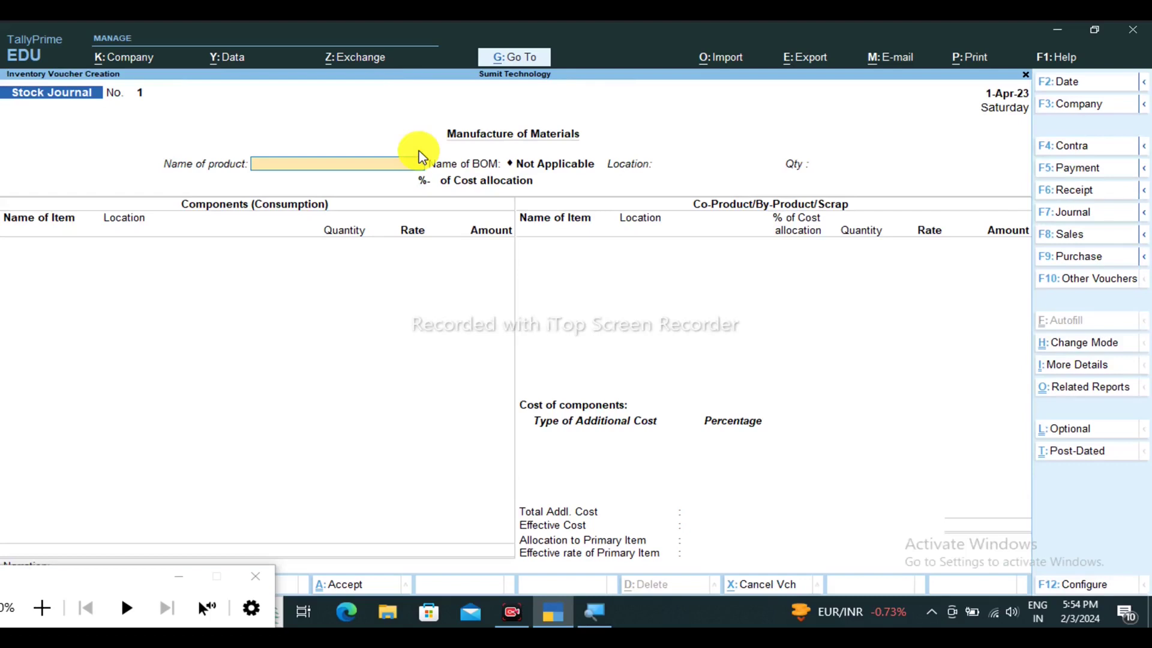
Choose Cholocake as the product to manufacture, using the Chocolate Cake bill of materials
{"action": "key", "text": "Up"}
{"action": "key", "text": "Up"}
{"action": "key", "text": "Up"}
{"action": "key", "text": "Up"}
{"action": "key", "text": "Up"}
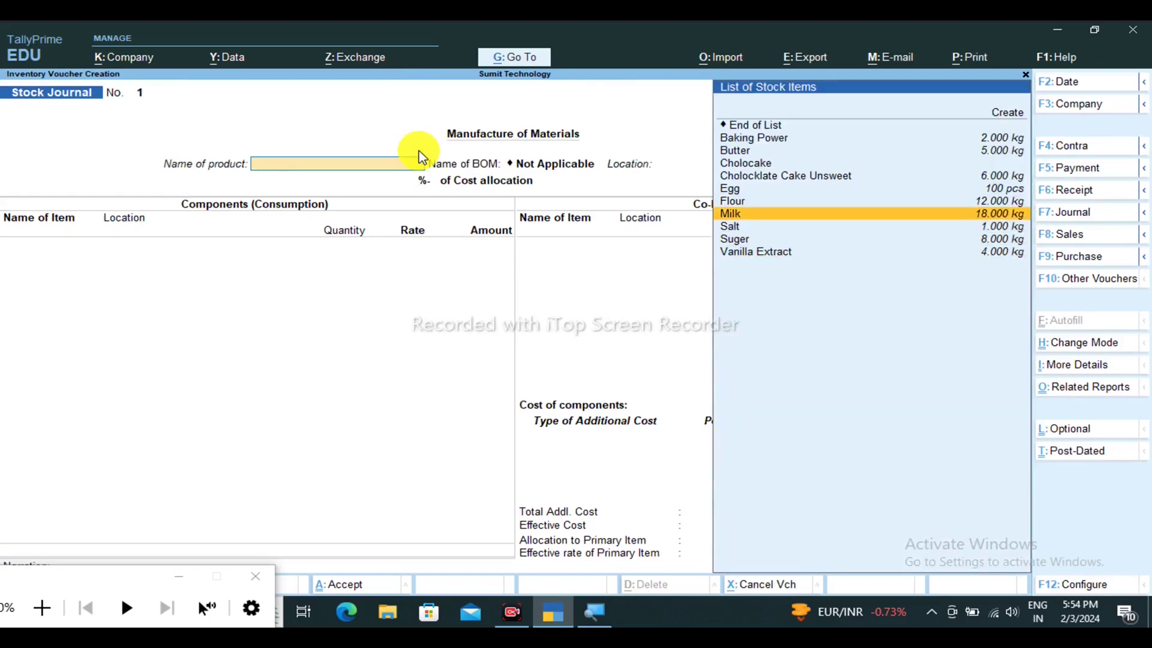
{"action": "key", "text": "Up"}
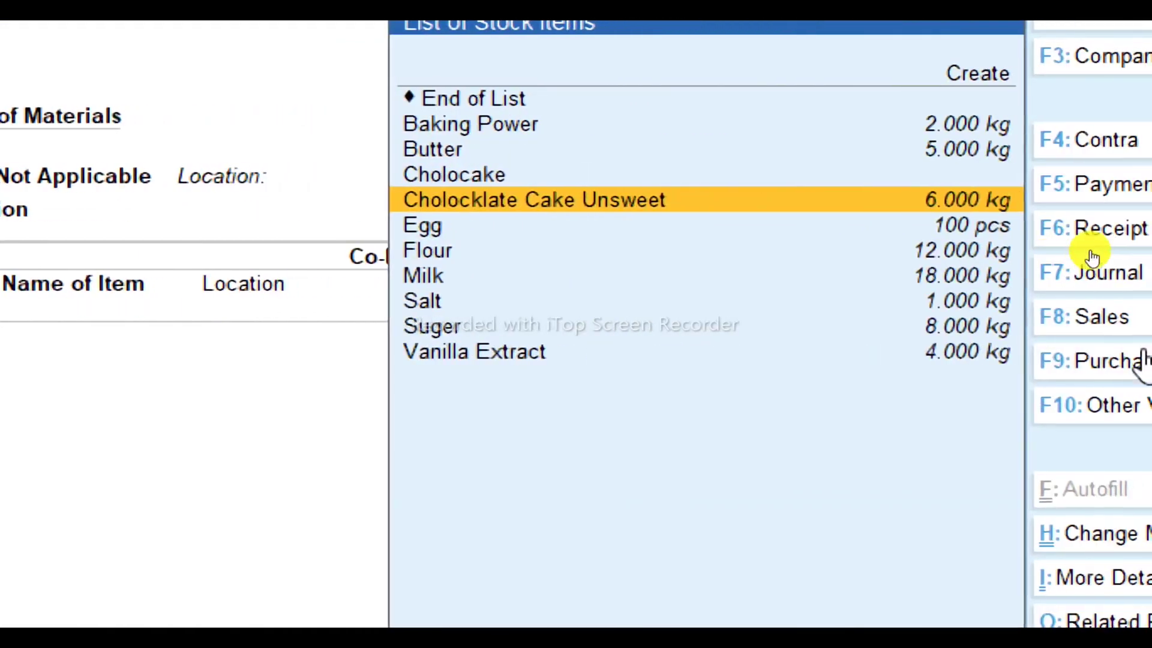
{"action": "left_click", "coordinate": [791, 167]}
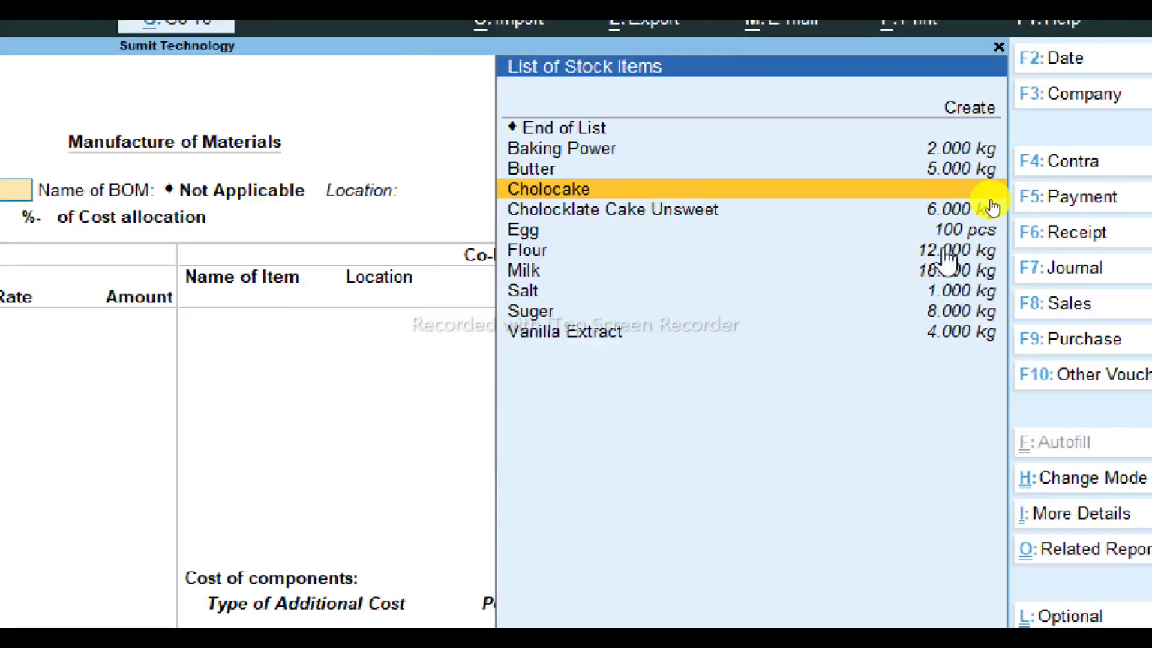
{"action": "key", "text": "Return"}
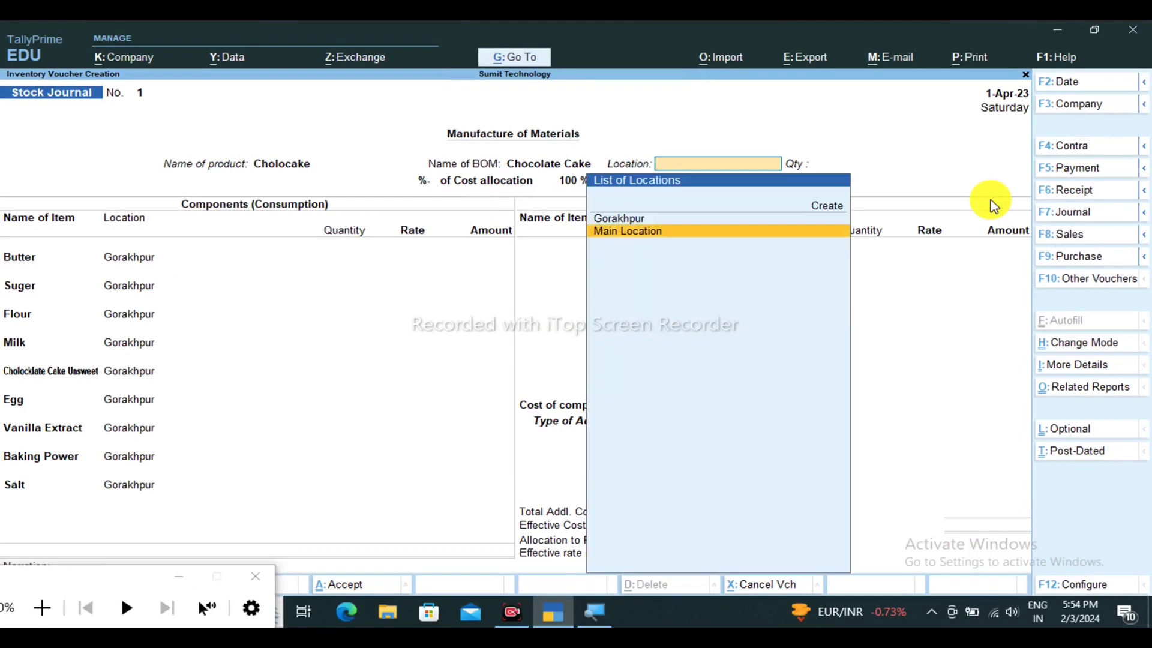
Create a new location named Golghar under Primary and use it as the location of the manufactured Cholocake
{"action": "key", "text": "Up"}
{"action": "key", "text": "Up"}
{"action": "key", "text": "Return"}
{"action": "type", "text": "Golghar"}
{"action": "key", "text": "Return"}
{"action": "key", "text": "Return"}
{"action": "key", "text": "Return"}
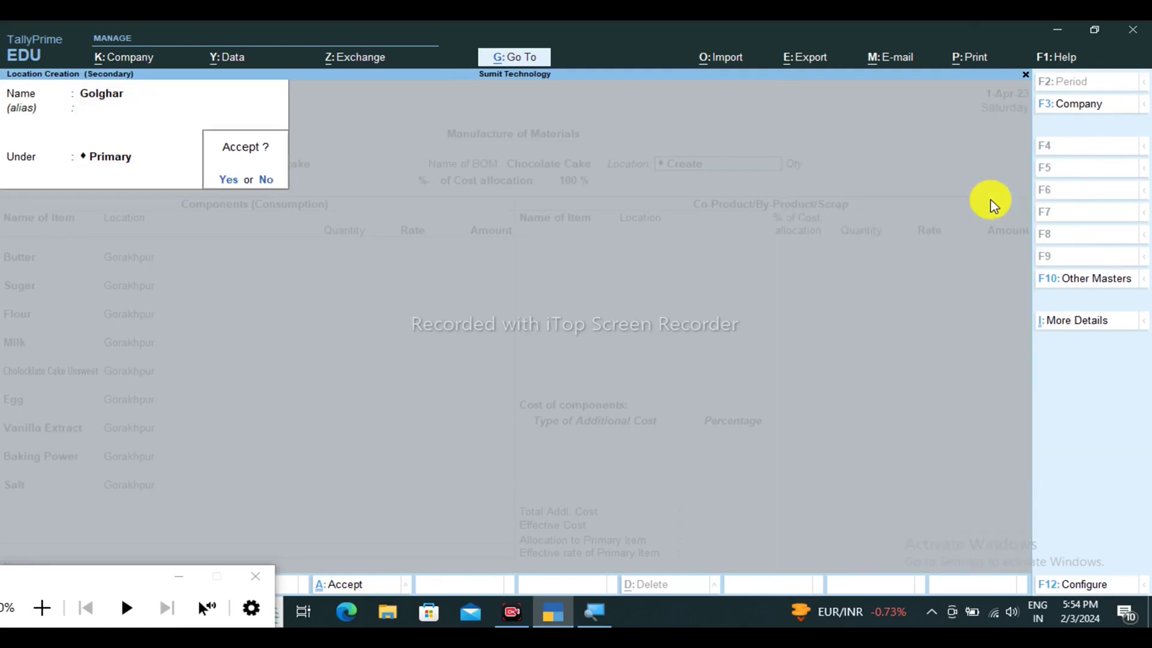
{"action": "key", "text": "Return"}
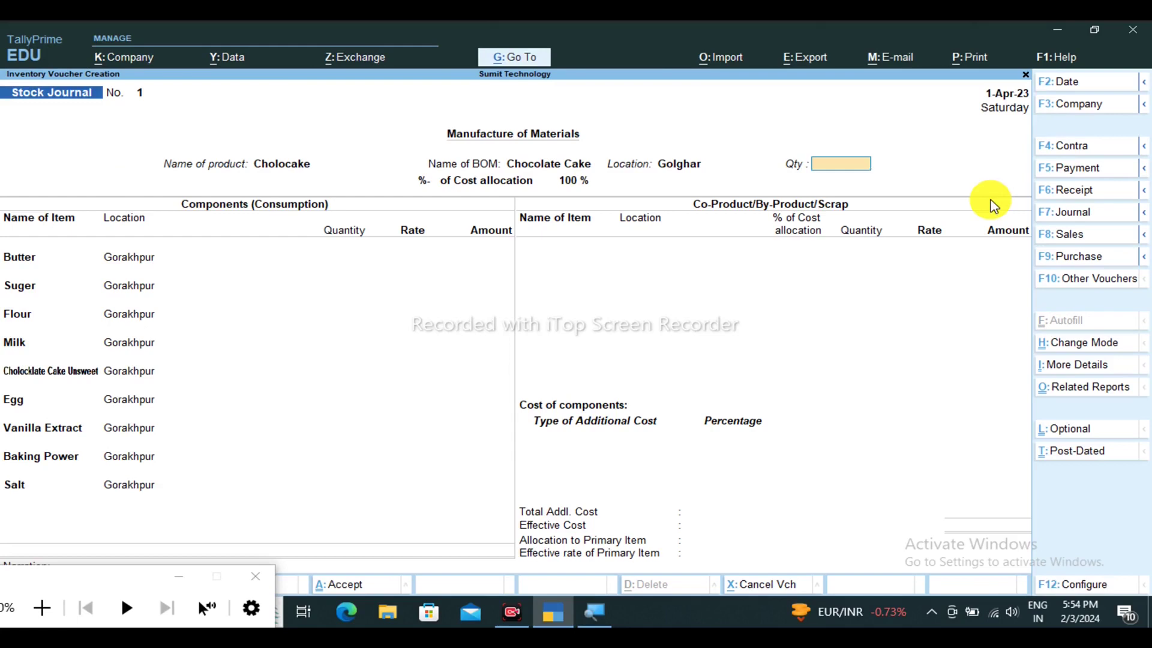
Set the quantity of Cholocake to manufacture to 100 pounds
{"action": "type", "text": "50"}
{"action": "key", "text": "Return"}
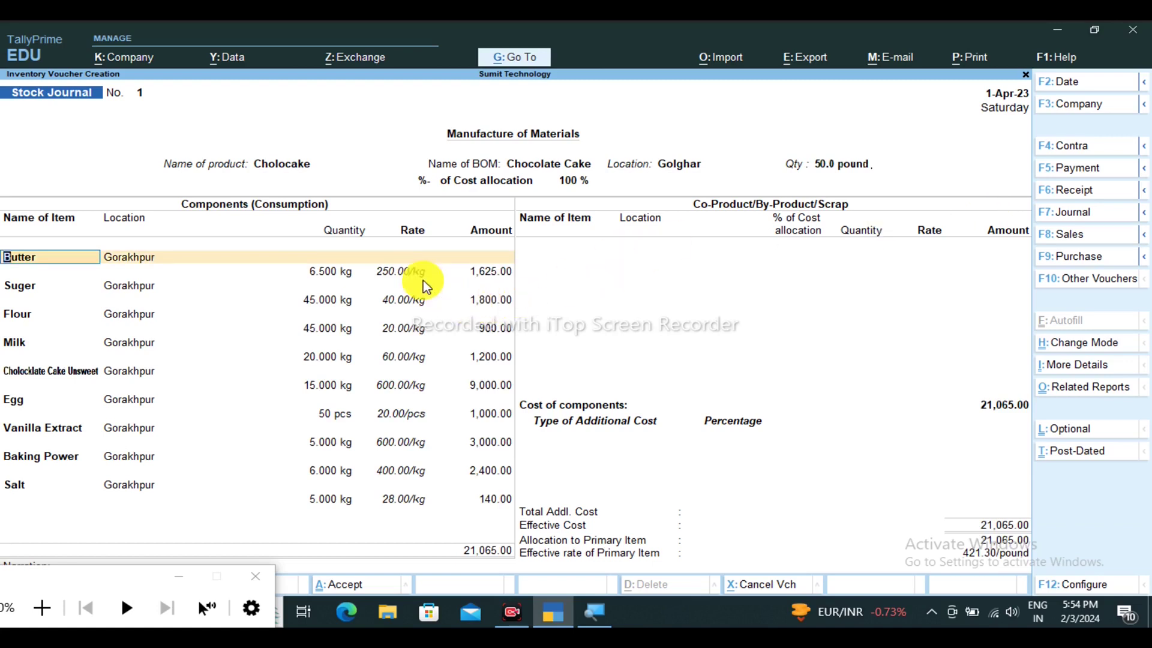
{"action": "key", "text": "BackSpace"}
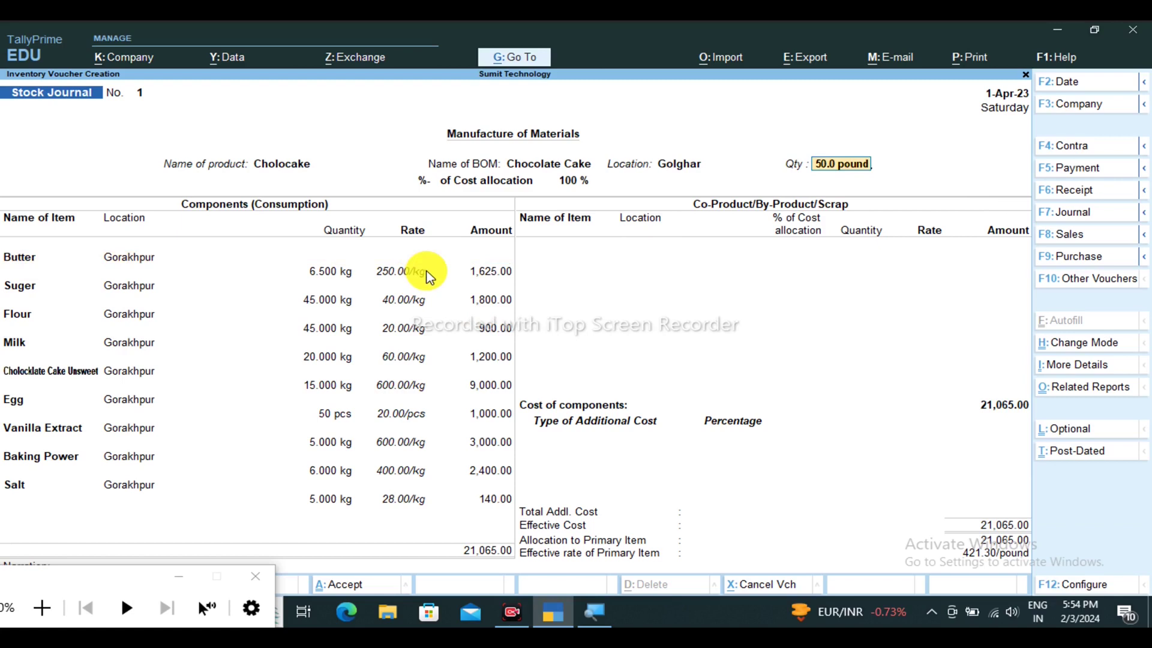
{"action": "key", "text": "BackSpace"}
{"action": "type", "text": "100"}
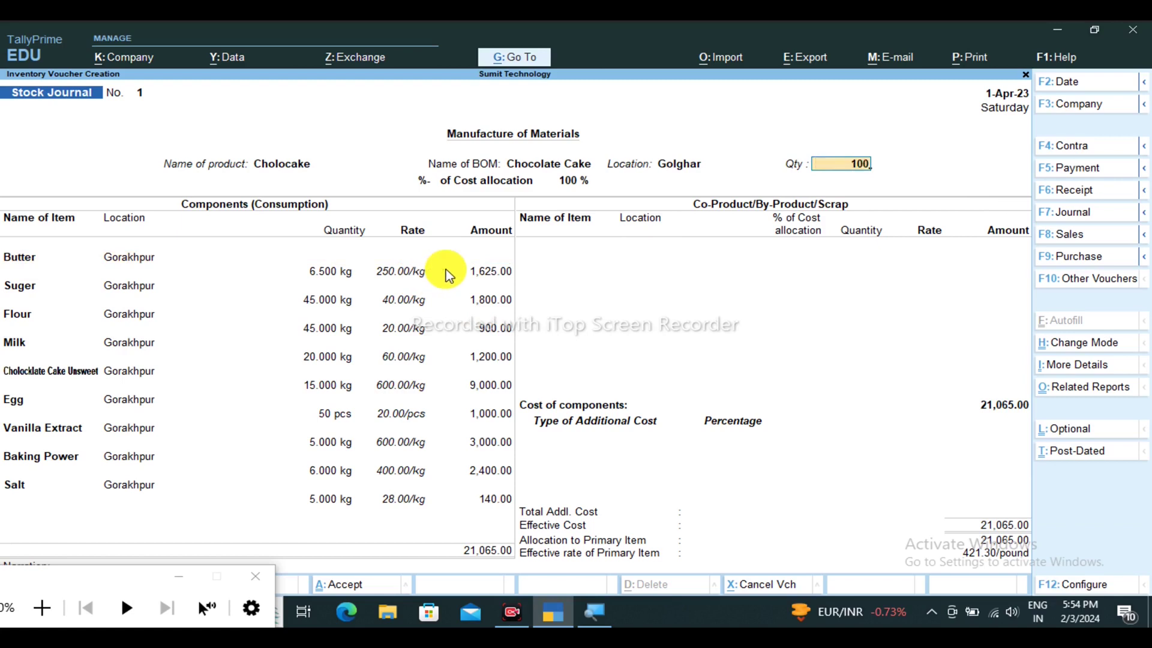
{"action": "key", "text": "Return"}
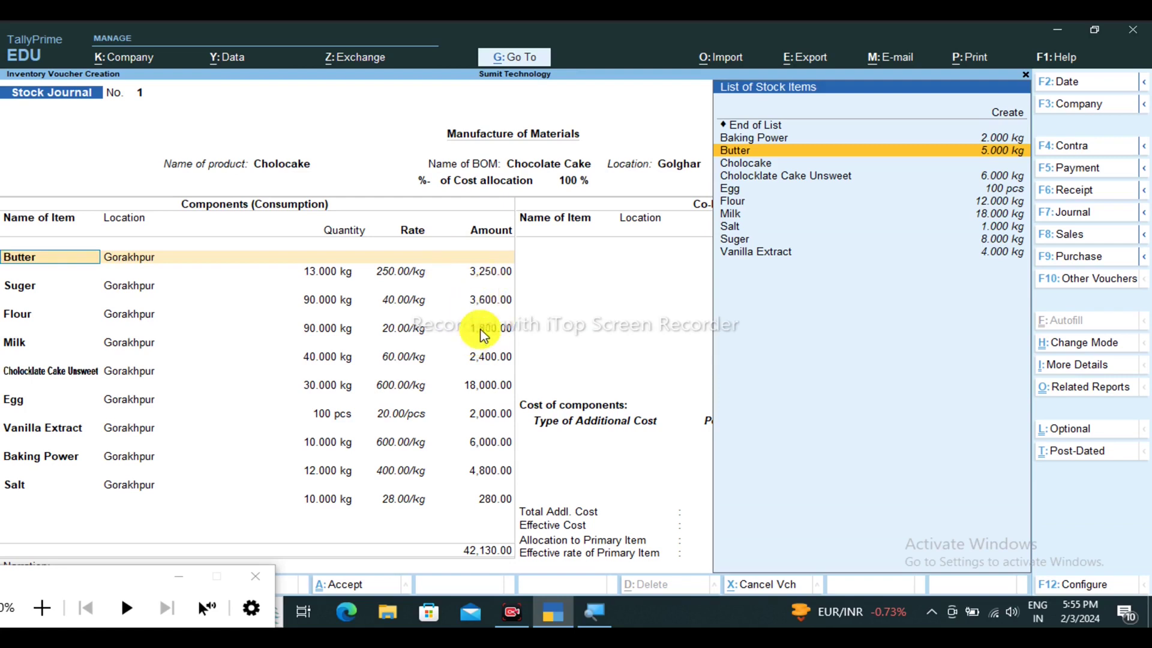
Accept the filled-in component lines from Butter to Salt and end the co-product list without adding any item
{"action": "key", "text": "Return"}
{"action": "key", "text": "Return"}
{"action": "key", "text": "Return"}
{"action": "key", "text": "Return"}
{"action": "key", "text": "Return"}
{"action": "key", "text": "Return"}
{"action": "key", "text": "Return"}
{"action": "key", "text": "Return"}
{"action": "key", "text": "Return"}
{"action": "key", "text": "Return"}
{"action": "key", "text": "Return"}
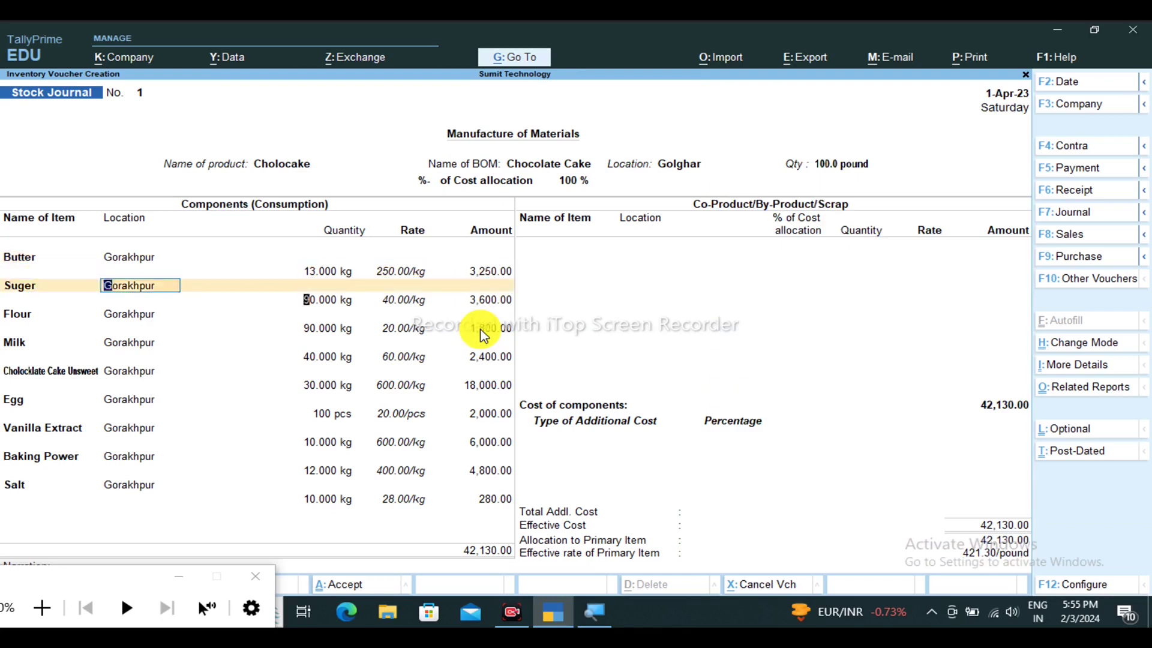
{"action": "key", "text": "Return"}
{"action": "key", "text": "Return"}
{"action": "key", "text": "Return"}
{"action": "key", "text": "Return"}
{"action": "key", "text": "Return"}
{"action": "key", "text": "Return"}
{"action": "key", "text": "Return"}
{"action": "key", "text": "Return"}
{"action": "key", "text": "Return"}
{"action": "key", "text": "Return"}
{"action": "key", "text": "Return"}
{"action": "key", "text": "Return"}
{"action": "key", "text": "Return"}
{"action": "key", "text": "Return"}
{"action": "key", "text": "Return"}
{"action": "key", "text": "Return"}
{"action": "key", "text": "Return"}
{"action": "key", "text": "Return"}
{"action": "key", "text": "Return"}
{"action": "key", "text": "Return"}
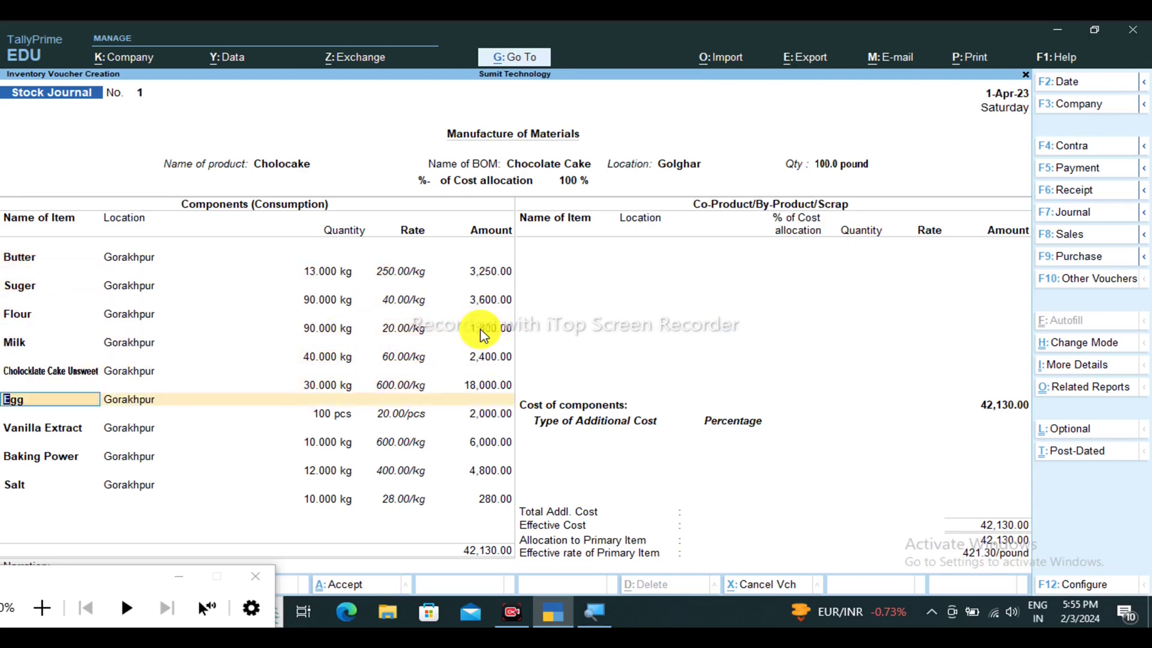
{"action": "key", "text": "Return"}
{"action": "key", "text": "Return"}
{"action": "key", "text": "Return"}
{"action": "key", "text": "Return"}
{"action": "key", "text": "Return"}
{"action": "key", "text": "Return"}
{"action": "key", "text": "Return"}
{"action": "key", "text": "Return"}
{"action": "key", "text": "Return"}
{"action": "key", "text": "Return"}
{"action": "key", "text": "Return"}
{"action": "key", "text": "Return"}
{"action": "key", "text": "Return"}
{"action": "key", "text": "Return"}
{"action": "key", "text": "Return"}
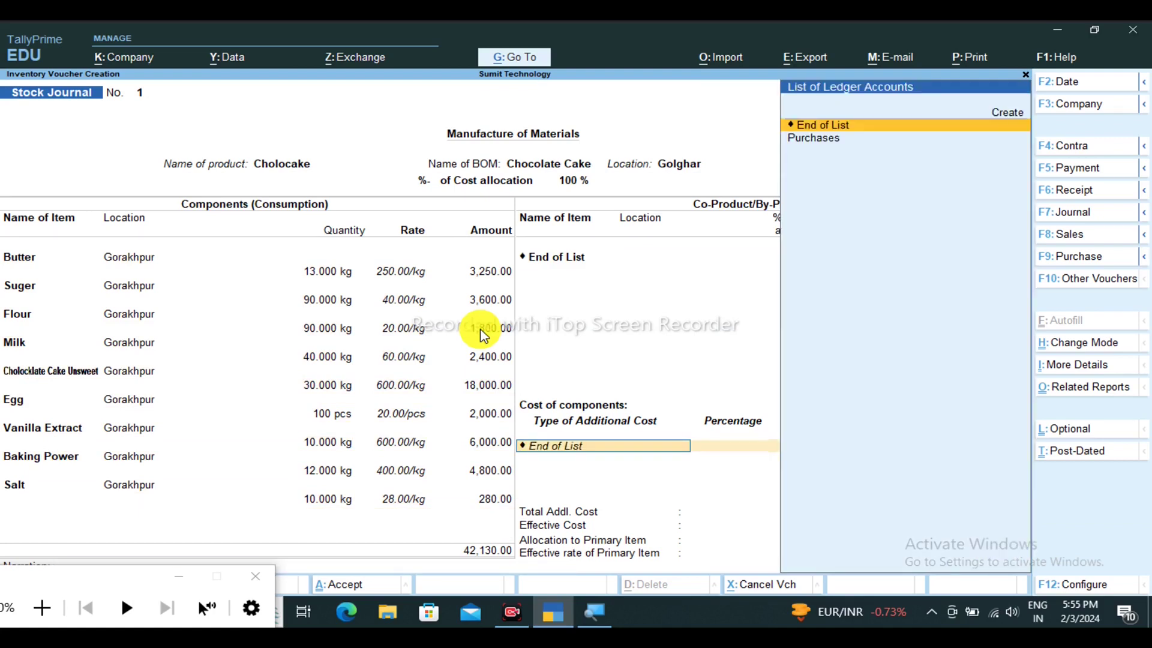
Create a ledger named Rent under Indirect Expenses and use it as the type of additional cost
{"action": "key", "text": "alt+c"}
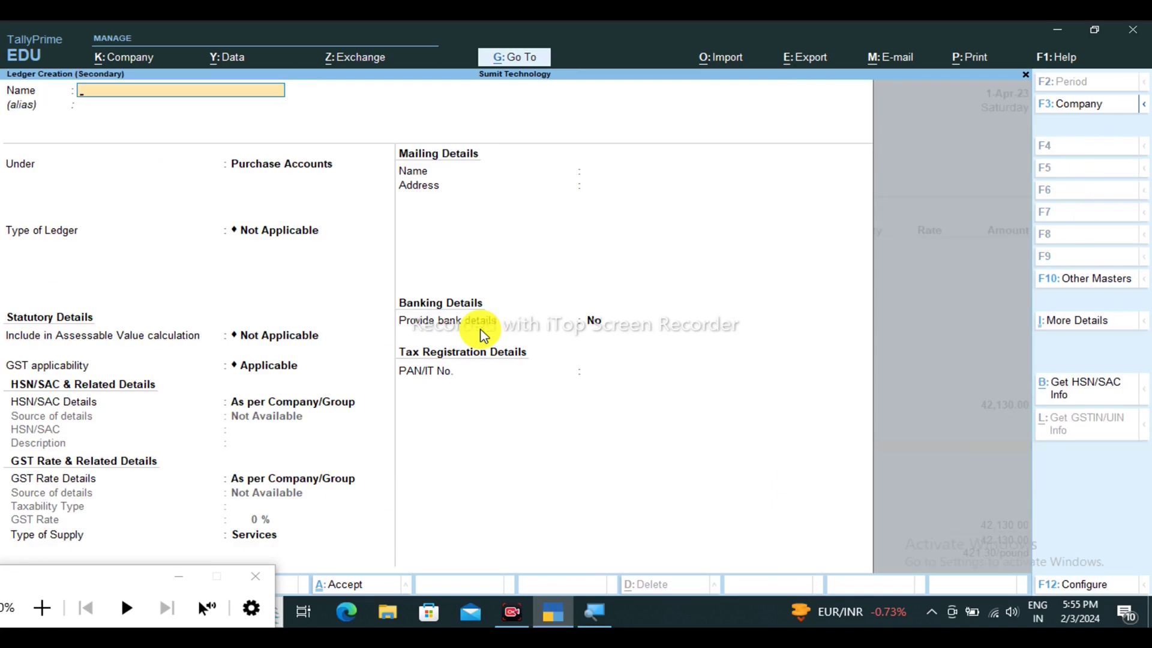
{"action": "type", "text": "Rent"}
{"action": "key", "text": "Return"}
{"action": "key", "text": "Return"}
{"action": "type", "text": "In"}
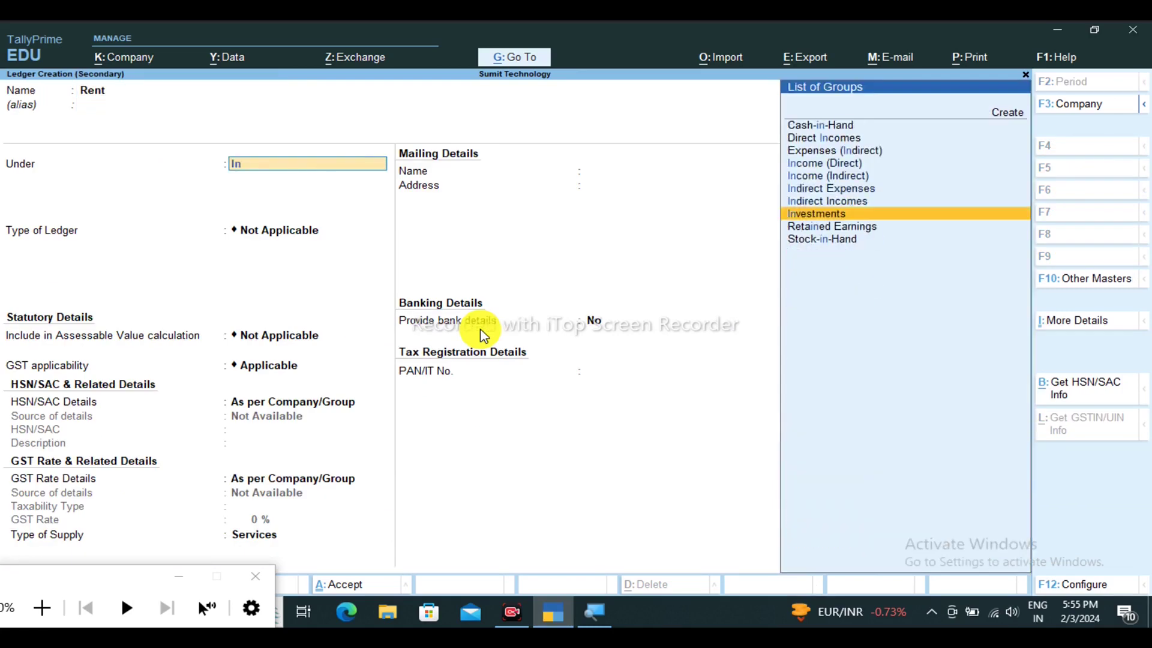
{"action": "key", "text": "Up"}
{"action": "key", "text": "Up"}
{"action": "key", "text": "Return"}
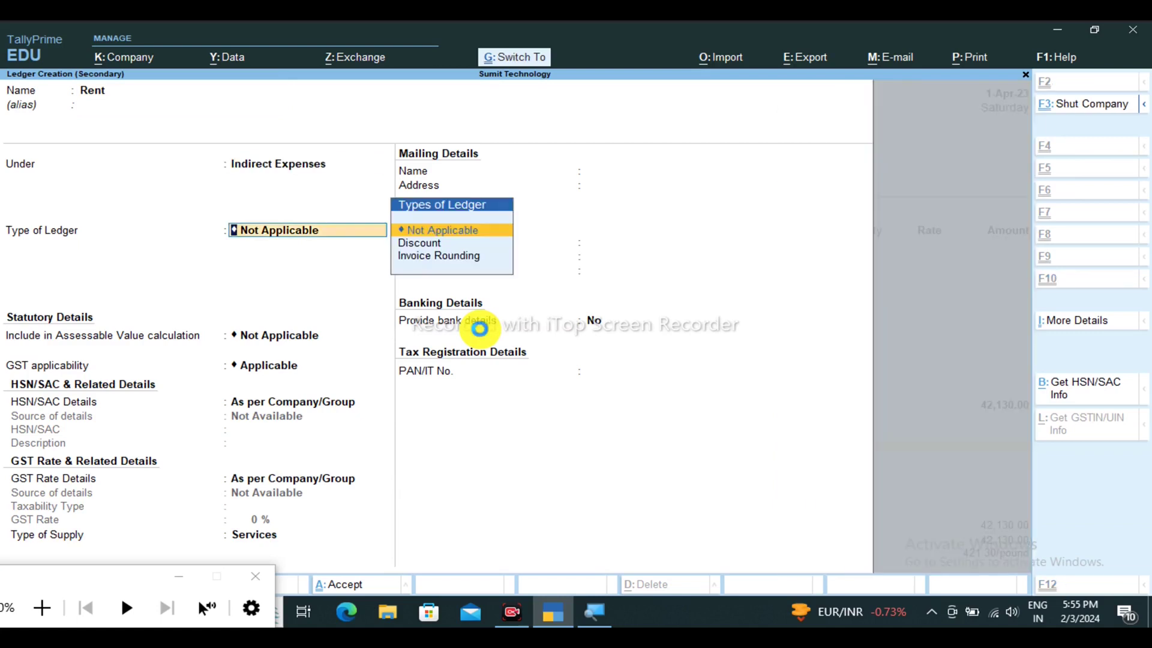
{"action": "key", "text": "ctrl+a"}
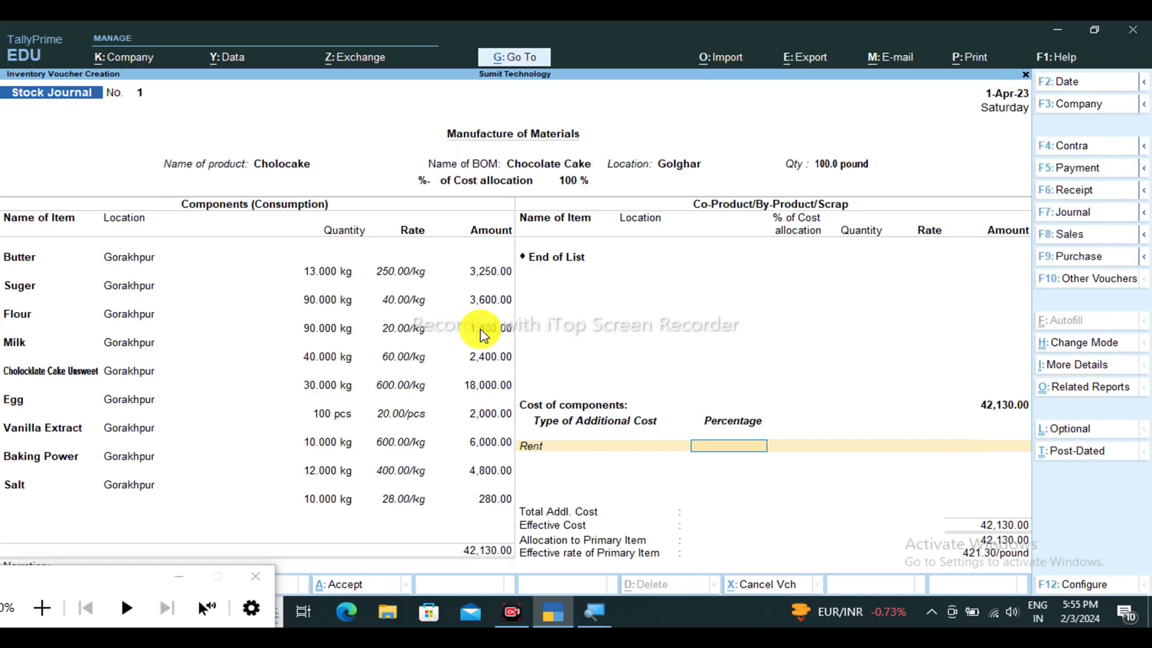
Enter 20,000 as the Rent amount, leaving its percentage blank
{"action": "key", "text": "Return"}
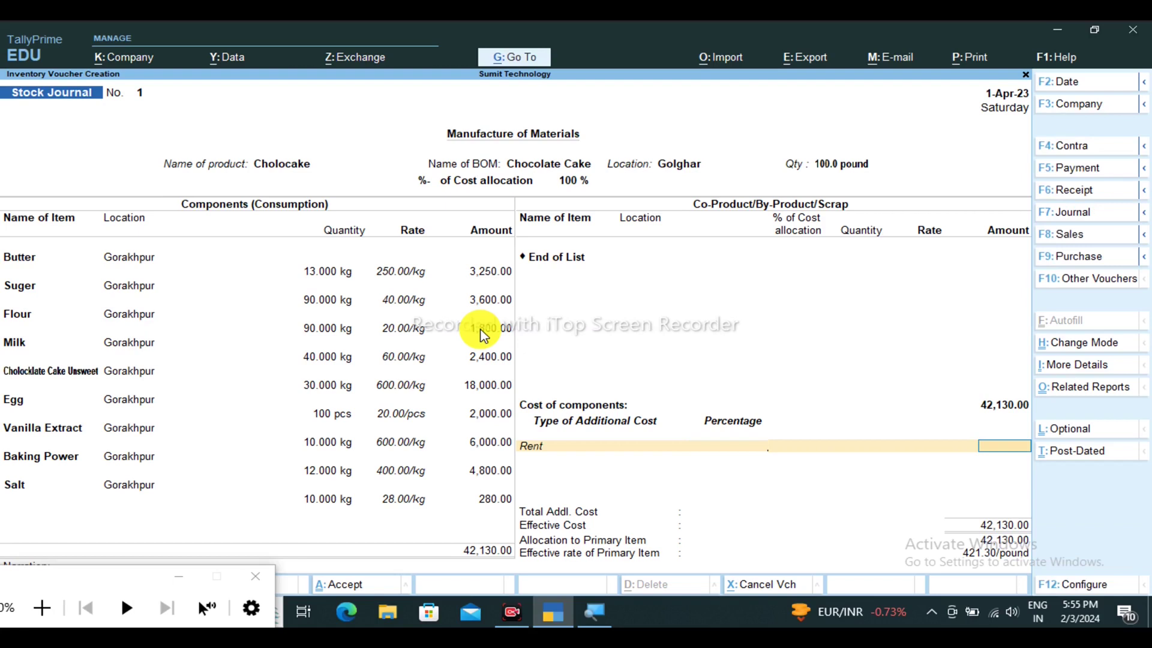
{"action": "type", "text": "20000"}
{"action": "key", "text": "Return"}
Open the stock journal voucher's print preview and zoom in to examine its consumption and production entries
{"action": "key", "text": "ctrl"}
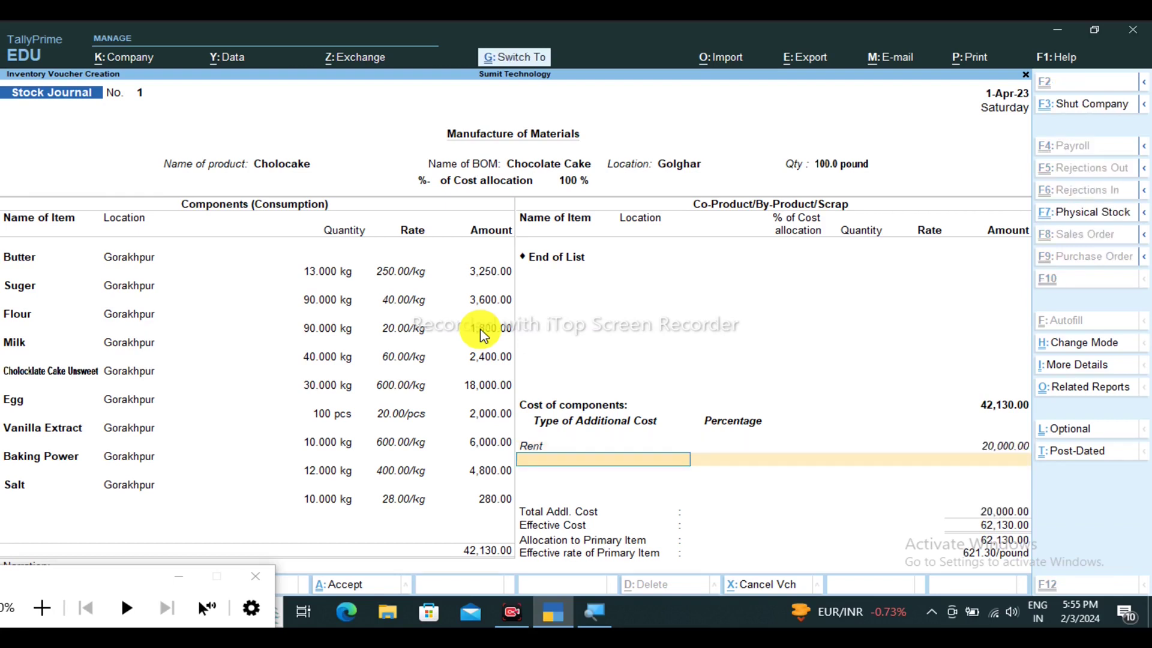
{"action": "key", "text": "ctrl+p"}
{"action": "key", "text": "Left"}
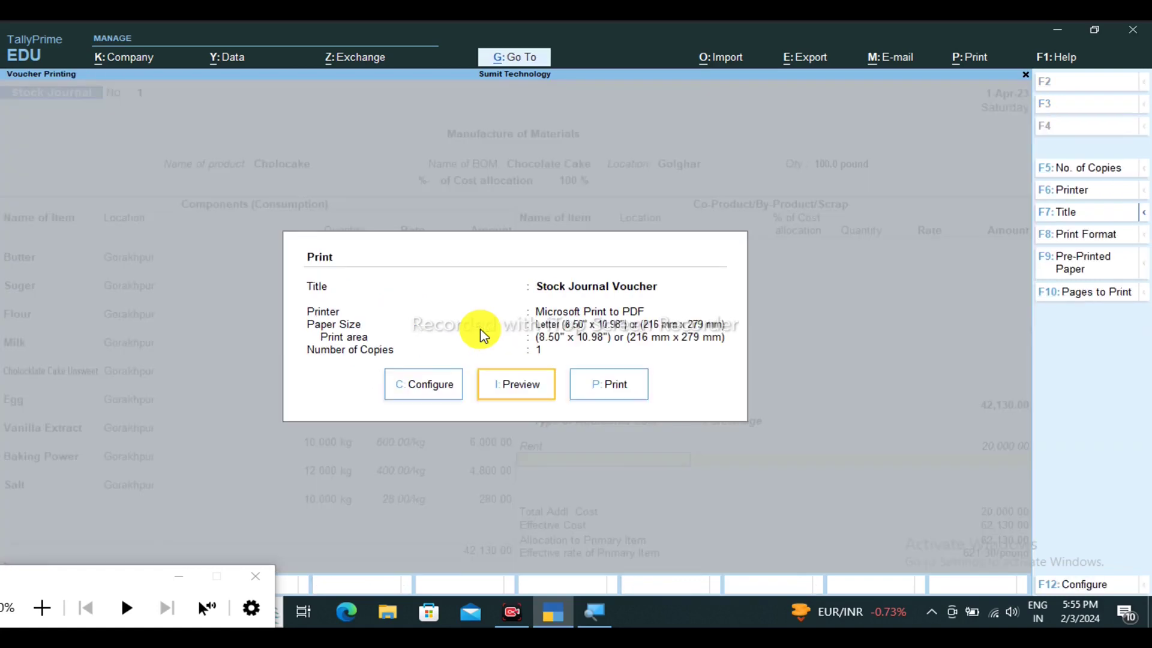
{"action": "key", "text": "Return"}
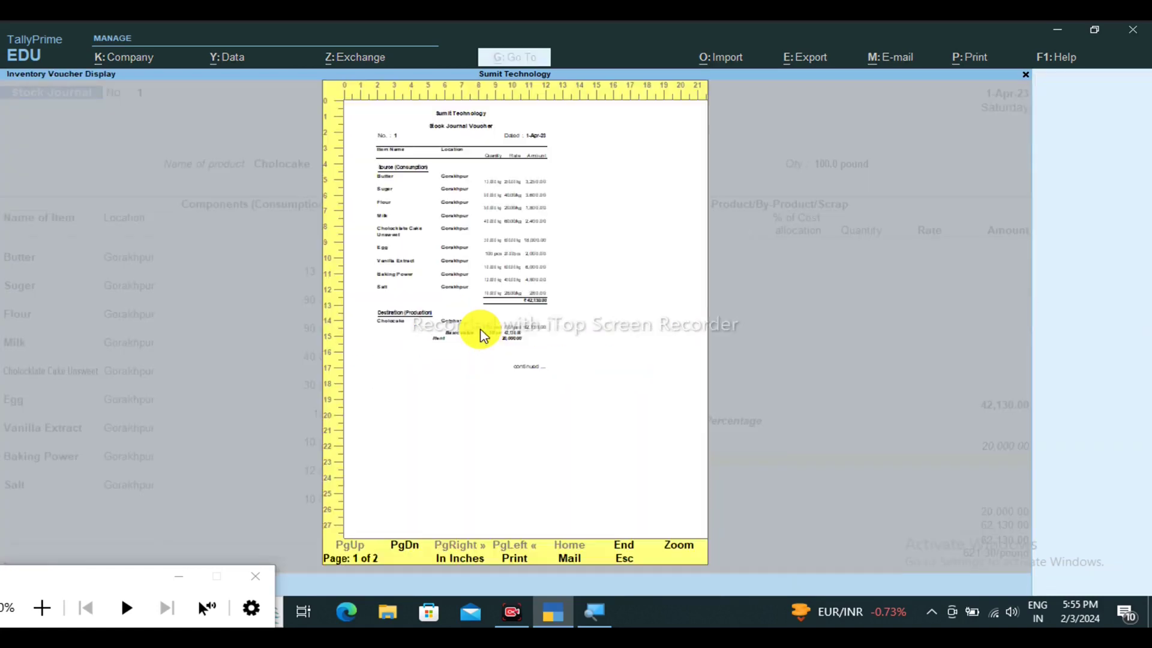
{"action": "key", "text": "z"}
{"action": "scroll", "coordinate": [467, 327], "scroll_direction": "down", "scroll_amount": 1}
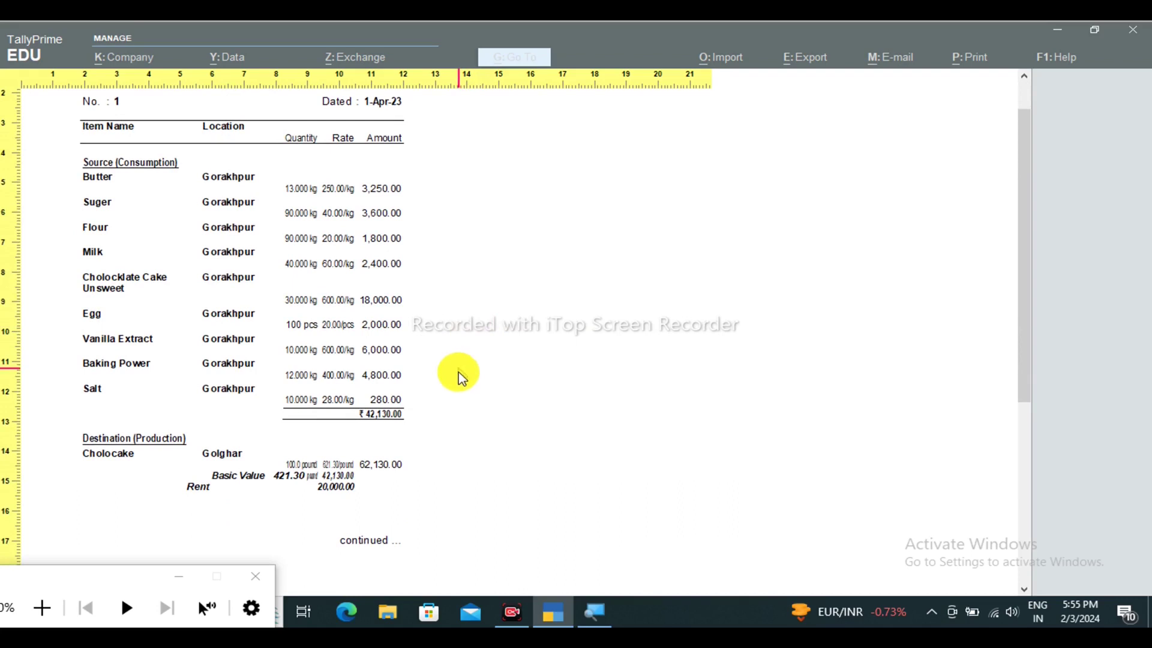